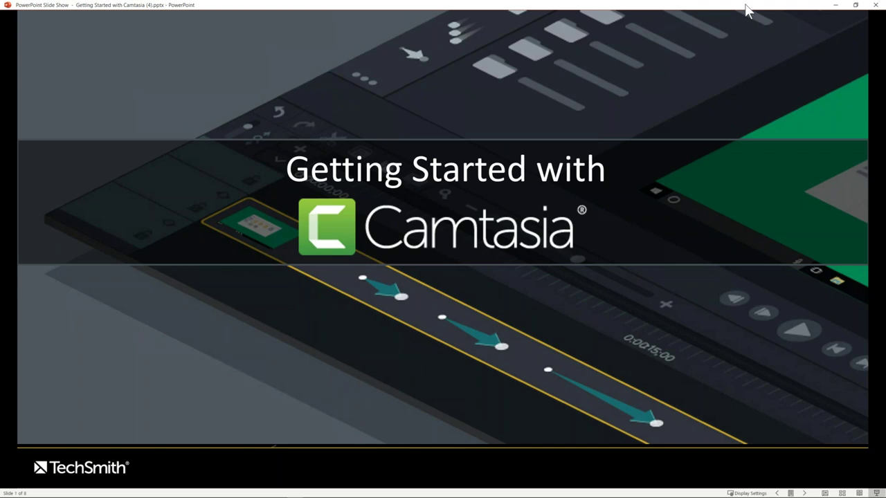
# Advance the slide show from the title slide to the "A short poll..." slide
pyautogui.press('Right')
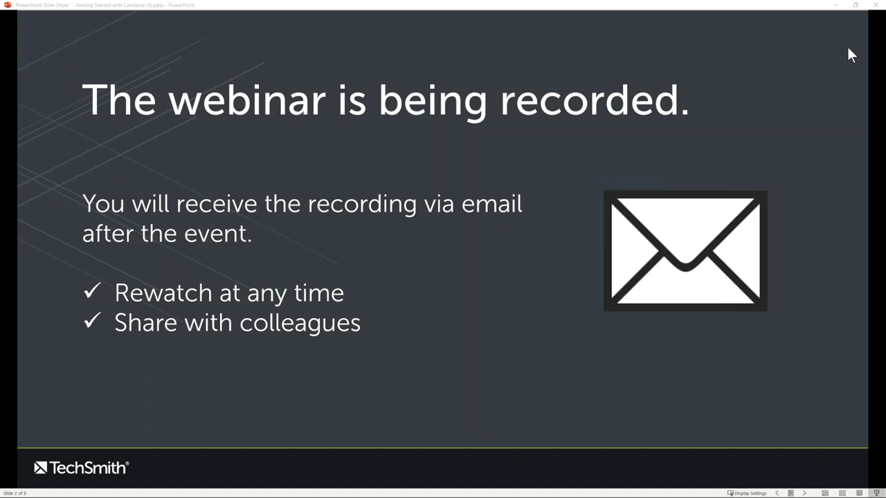
pyautogui.click(810, 7)
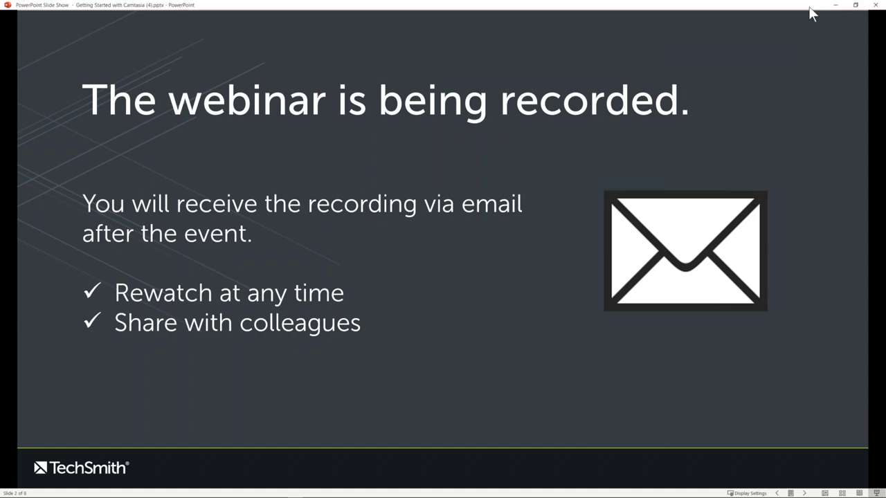
pyautogui.press('Right')
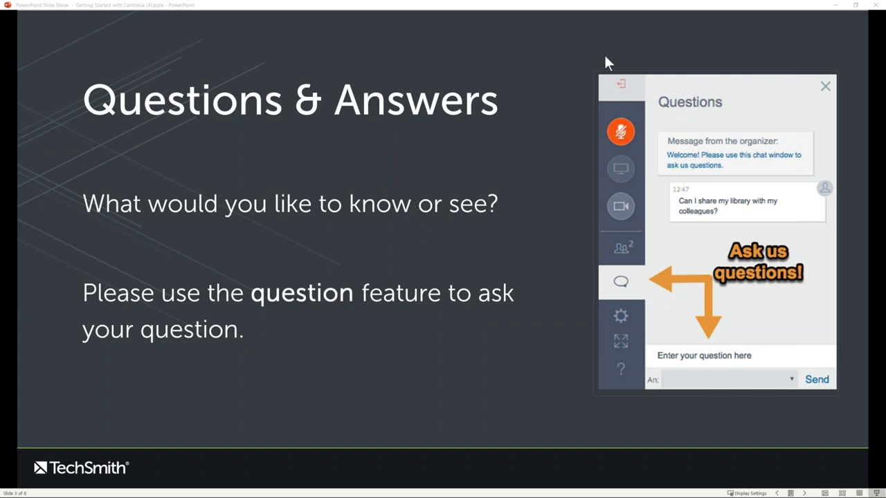
pyautogui.click(633, 9)
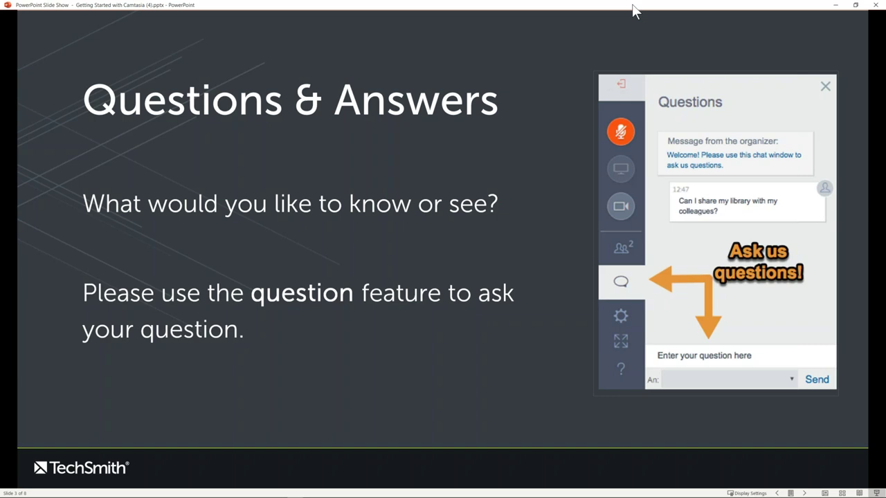
pyautogui.press('Right')
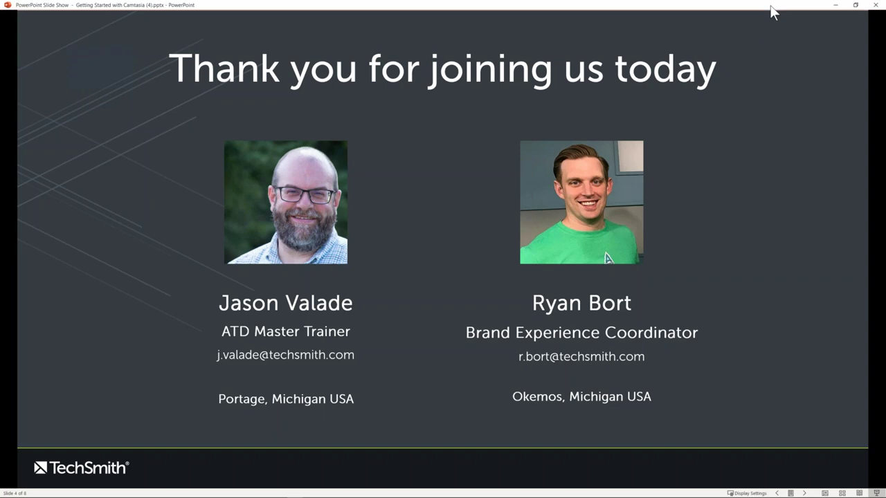
pyautogui.press('Right')
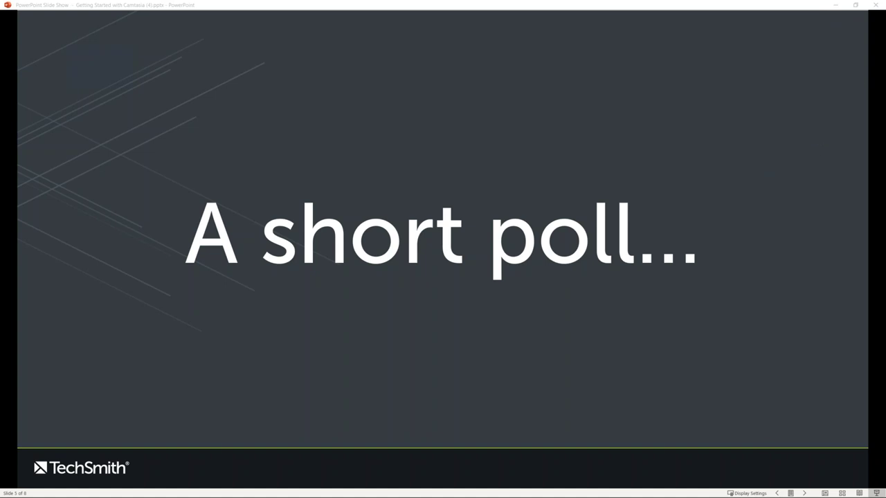
# Switch to the Camtasia start window and start a new recording
pyautogui.click(834, 5)
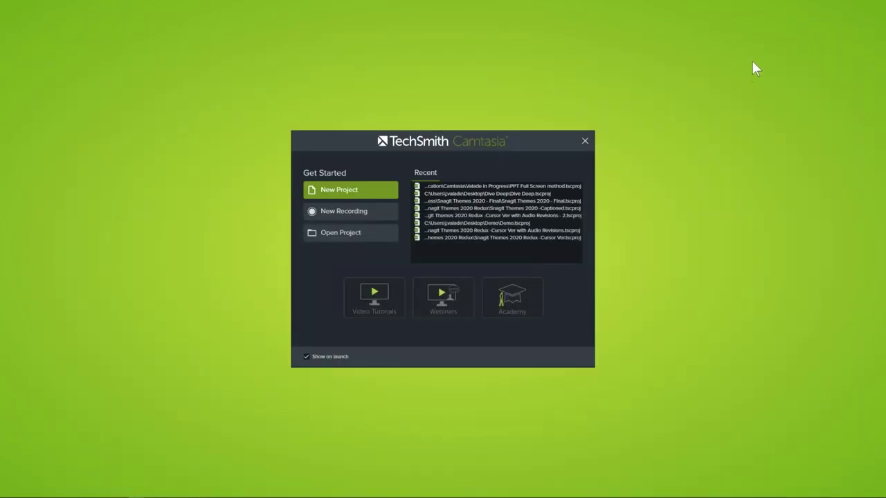
pyautogui.moveTo(476, 146); pyautogui.dragTo(480, 119)
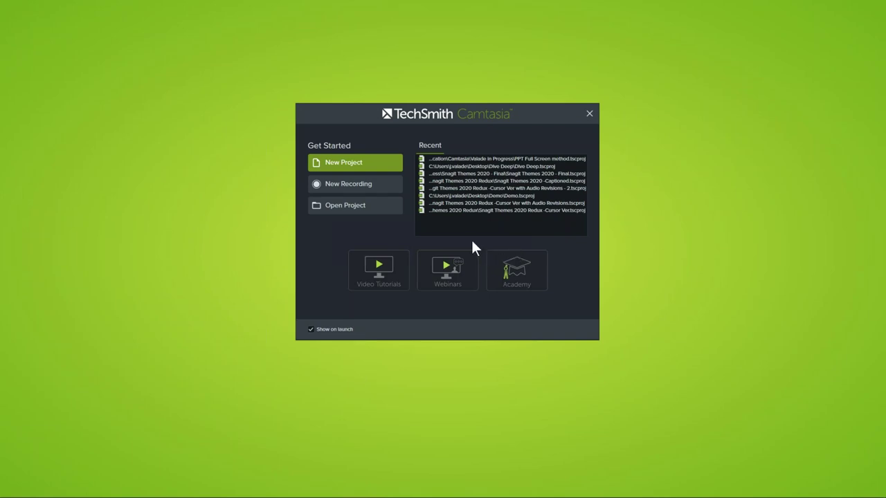
pyautogui.click(362, 183)
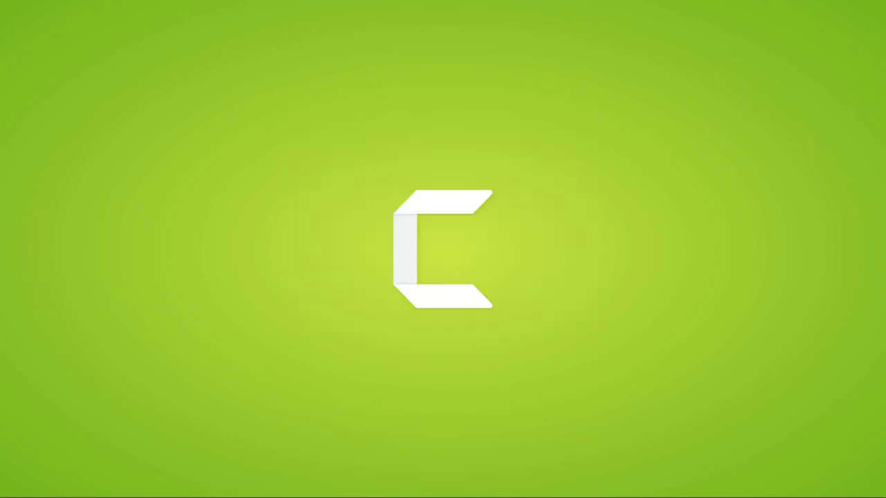
# Move the recorder toolbar to the centre of the screen
pyautogui.moveTo(788, 445); pyautogui.dragTo(432, 179)
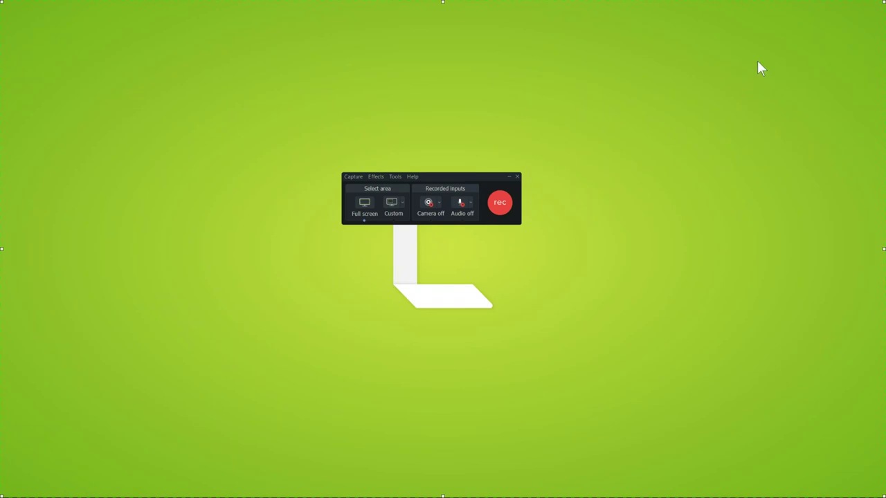
pyautogui.moveTo(469, 177); pyautogui.dragTo(471, 203)
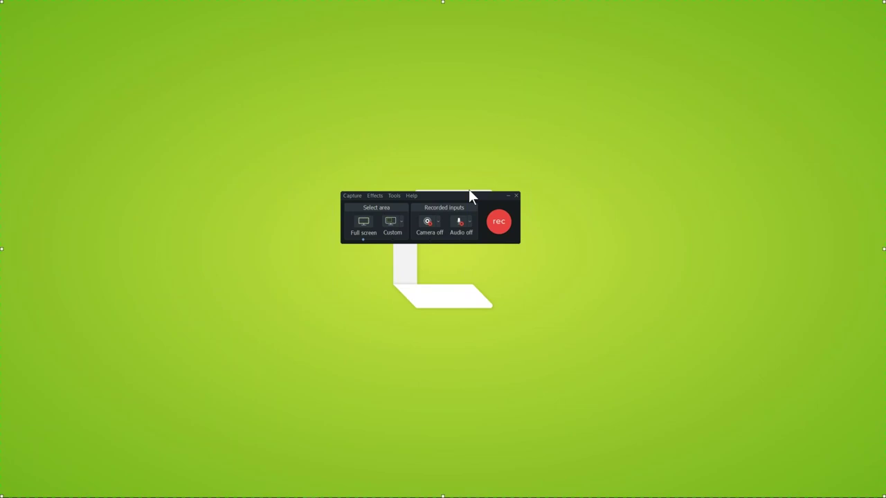
pyautogui.moveTo(476, 196); pyautogui.dragTo(474, 225)
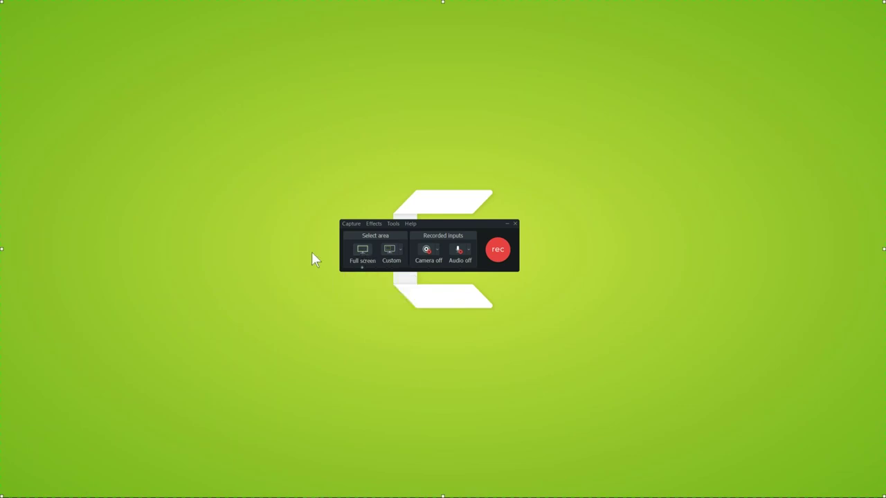
# Try a custom recording area of about 2205 × 1178, restore full screen, and review the custom area presets
pyautogui.moveTo(4, 3); pyautogui.dragTo(125, 92)
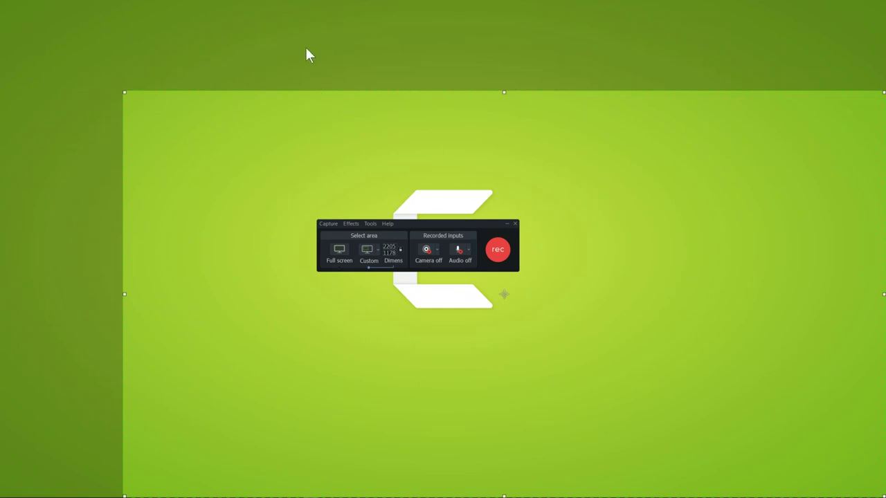
pyautogui.click(340, 253)
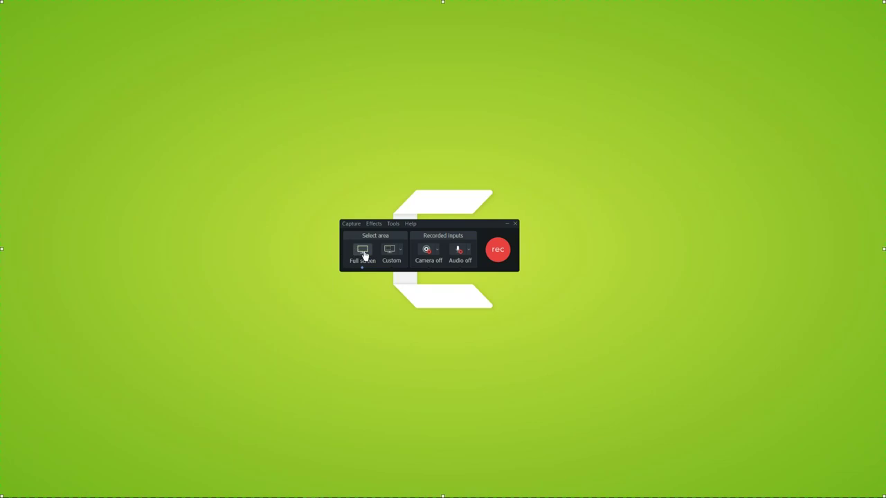
pyautogui.click(400, 253)
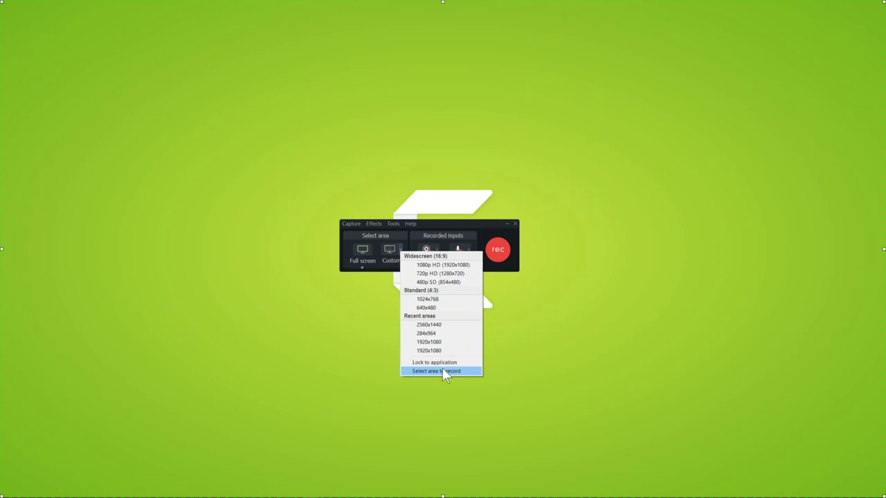
pyautogui.click(431, 224)
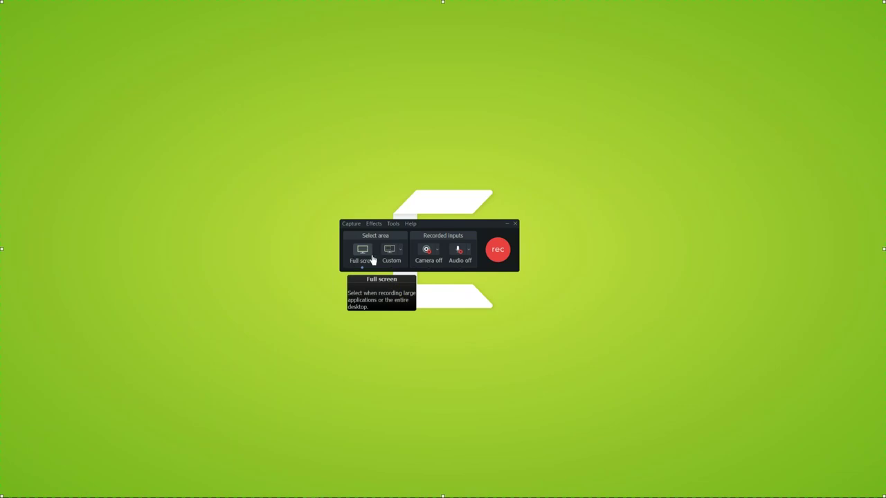
# Turn on the camera input, choose the Logitech BRIO webcam to preview its image, and turn the camera off again
pyautogui.click(426, 251)
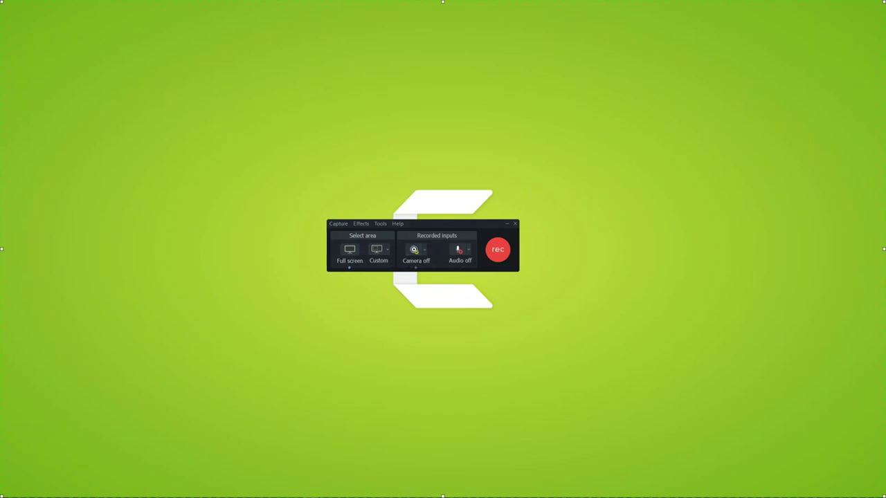
pyautogui.moveTo(431, 252)
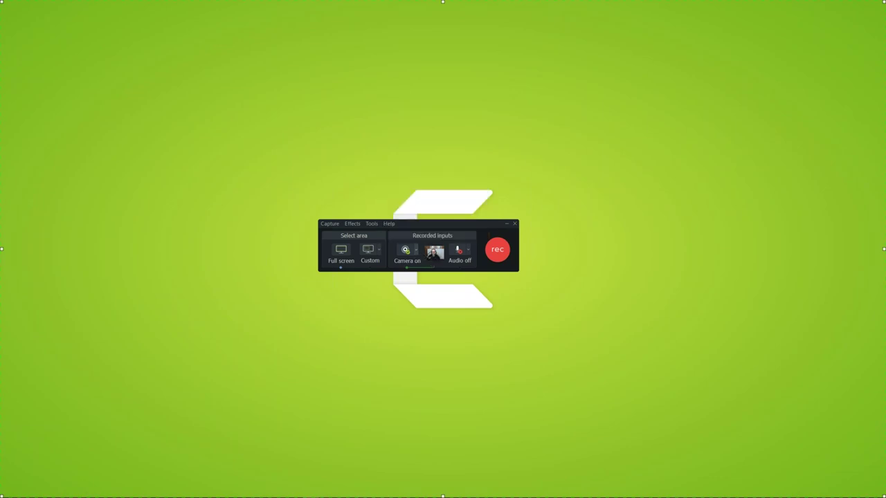
pyautogui.click(417, 253)
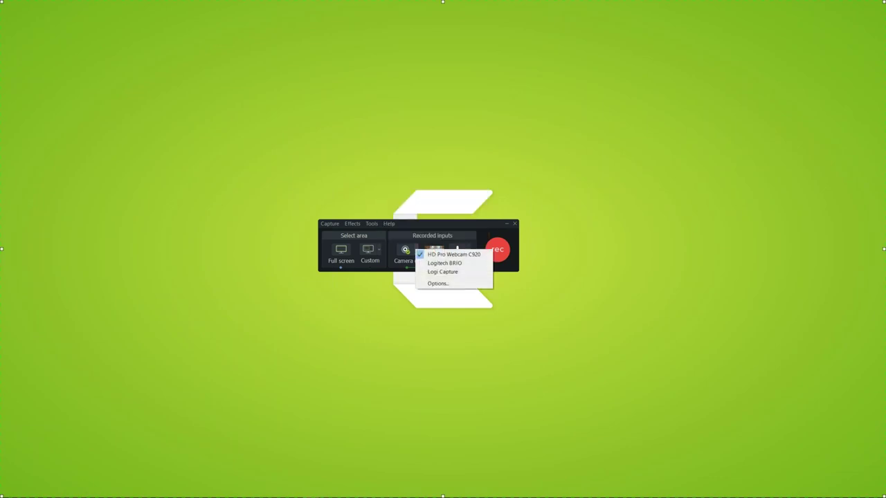
pyautogui.click(442, 264)
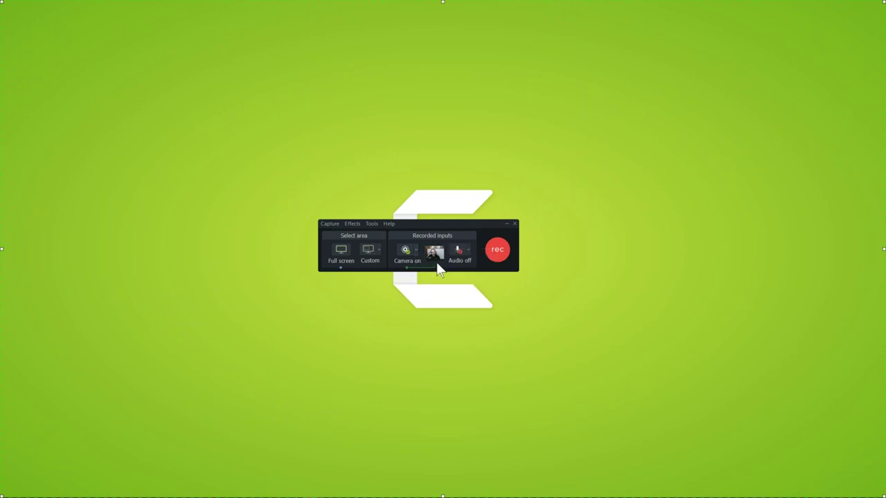
pyautogui.moveTo(430, 256)
pyautogui.click(404, 252)
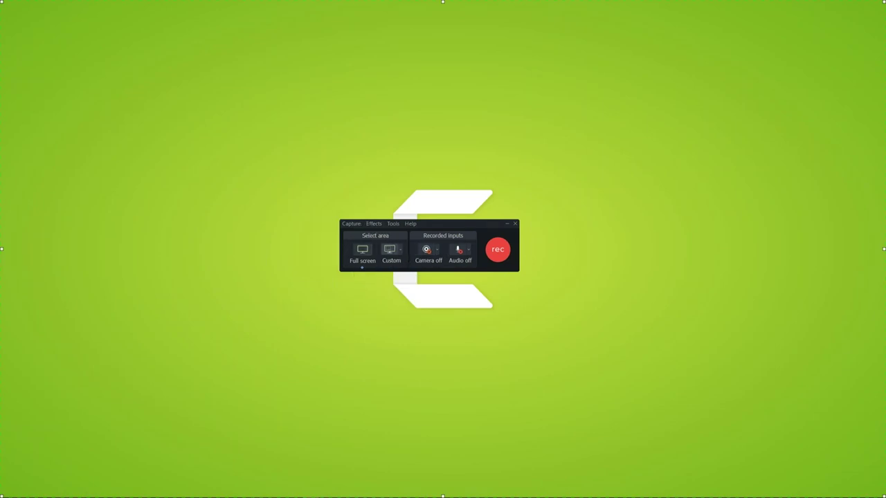
# Turn on audio recording and review the available microphone and system audio sources
pyautogui.click(457, 255)
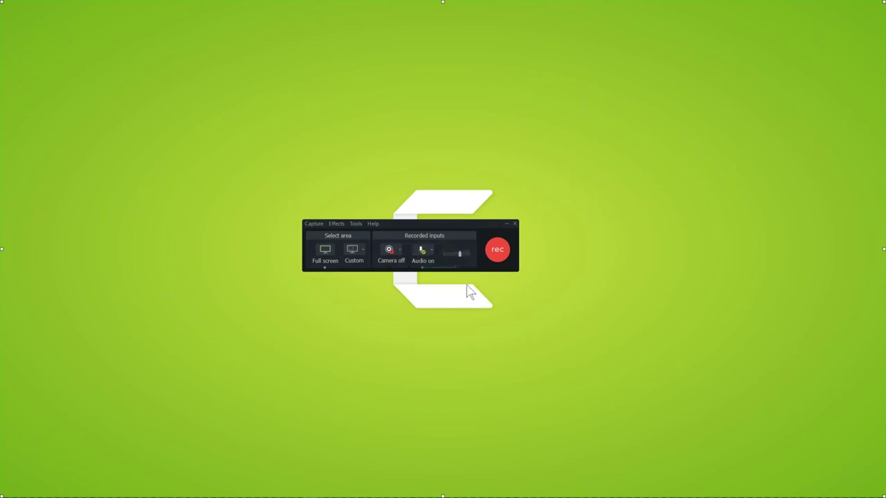
pyautogui.click(431, 256)
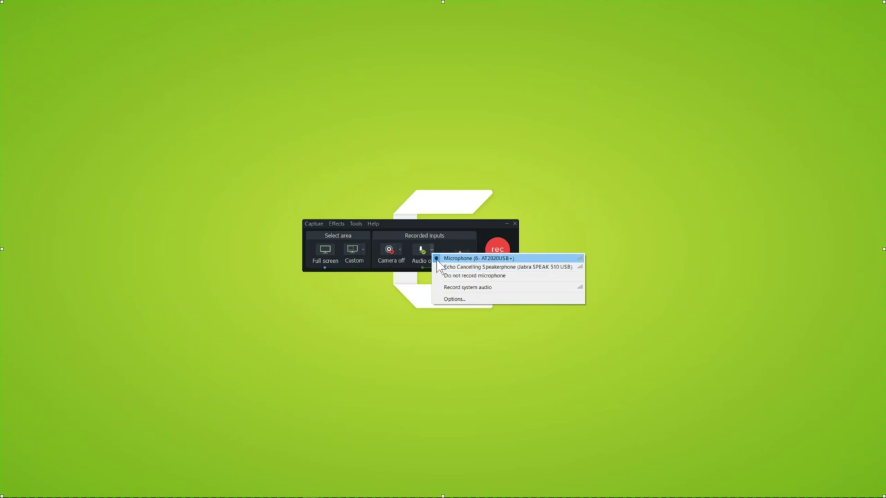
pyautogui.click(437, 223)
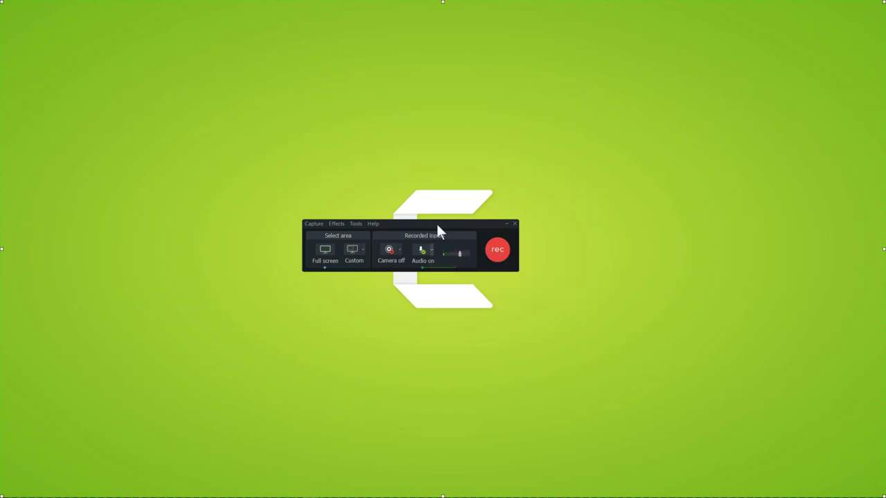
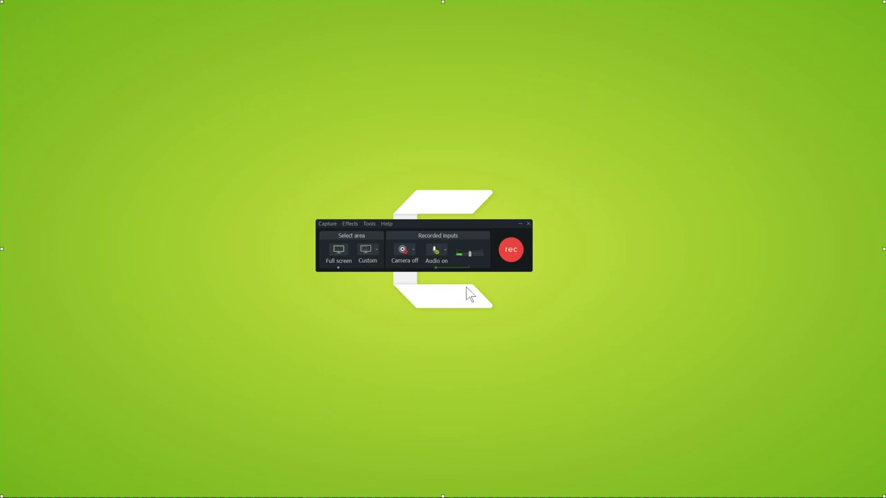
pyautogui.moveTo(491, 225); pyautogui.dragTo(503, 226)
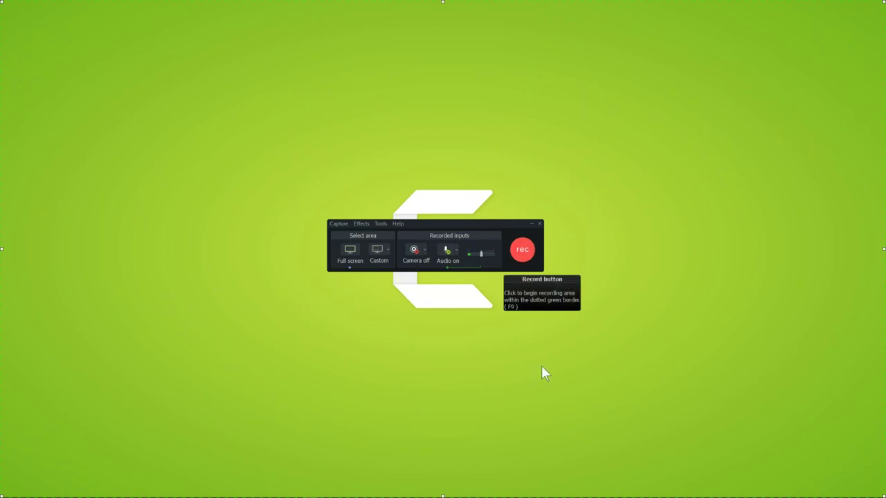
pyautogui.moveTo(628, 496)
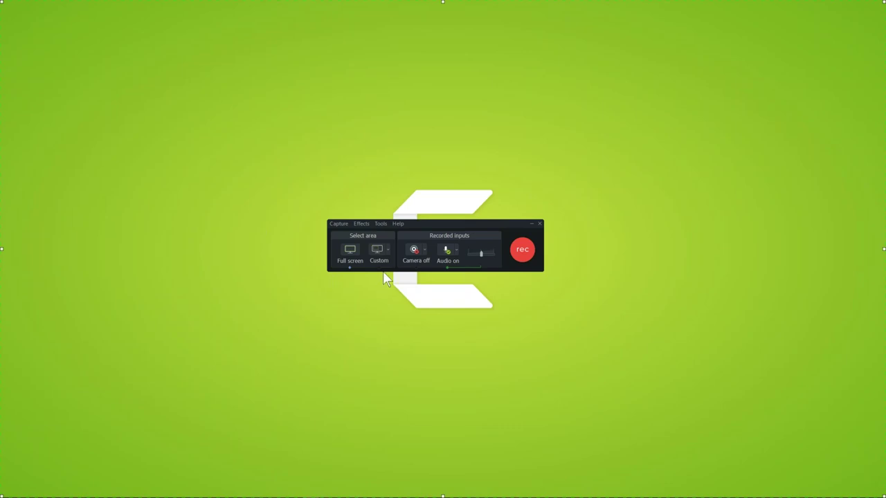
pyautogui.moveTo(479, 224); pyautogui.dragTo(506, 227)
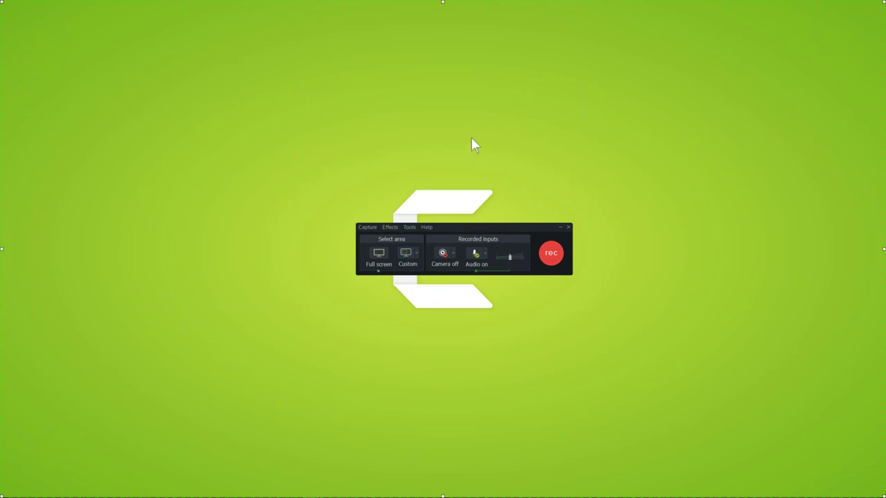
# Open the Windows display settings, review the resolution options while keeping 2560 × 1440, and close the settings
pyautogui.rightClick(353, 65)
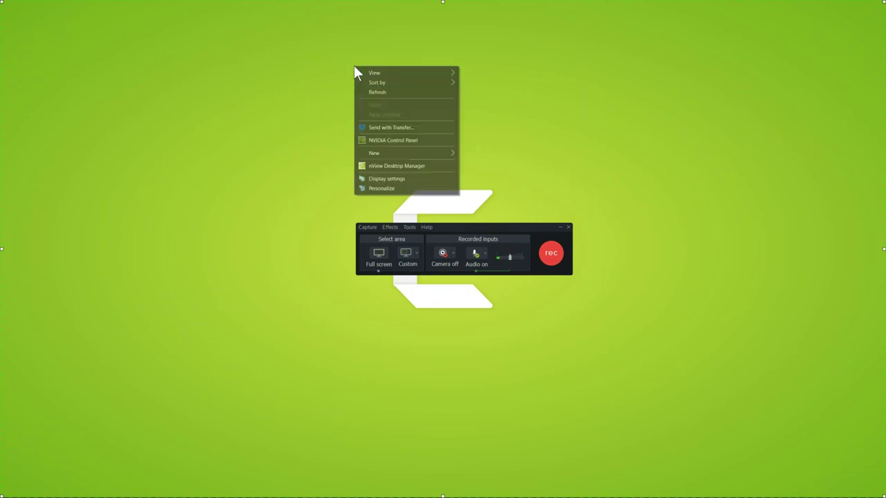
pyautogui.click(390, 178)
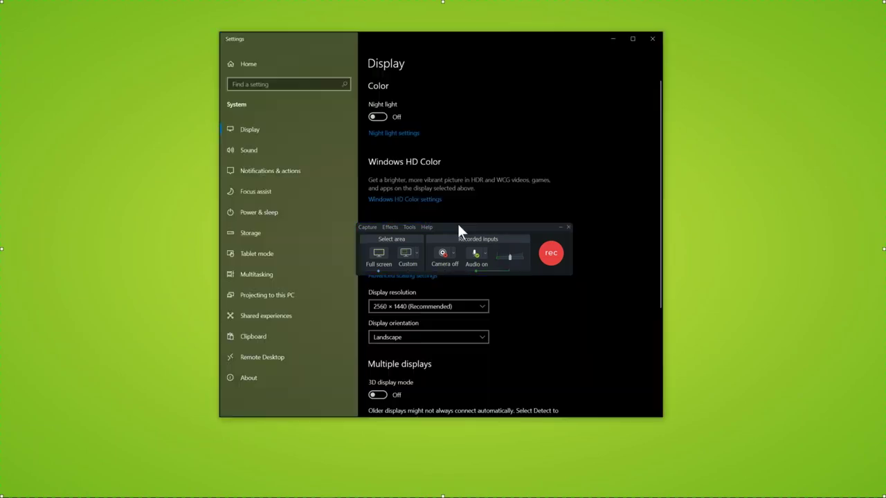
pyautogui.moveTo(521, 227); pyautogui.dragTo(768, 166)
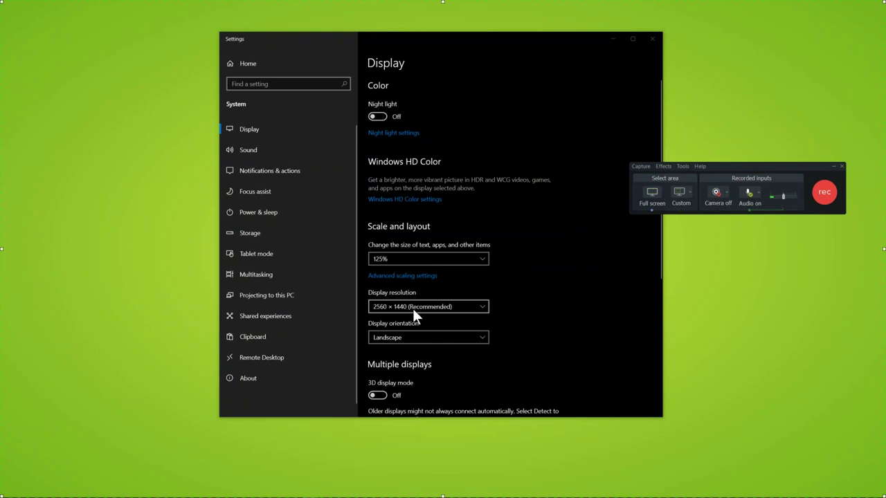
pyautogui.click(463, 307)
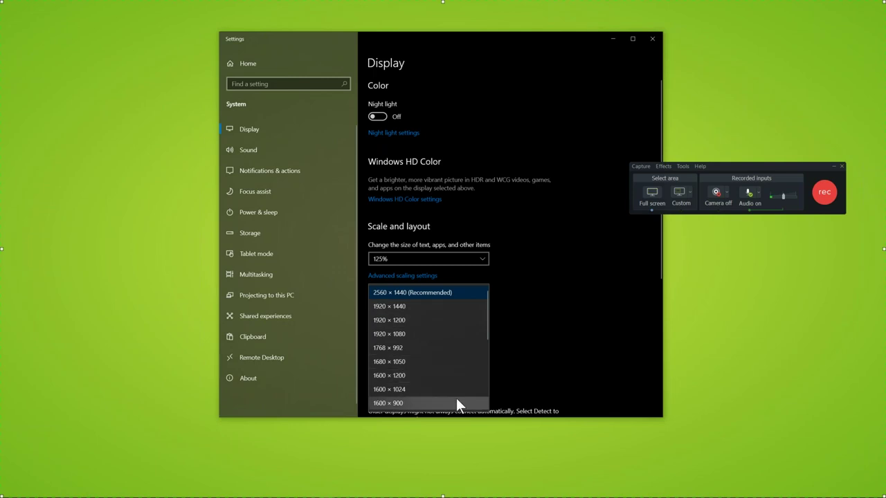
pyautogui.click(445, 291)
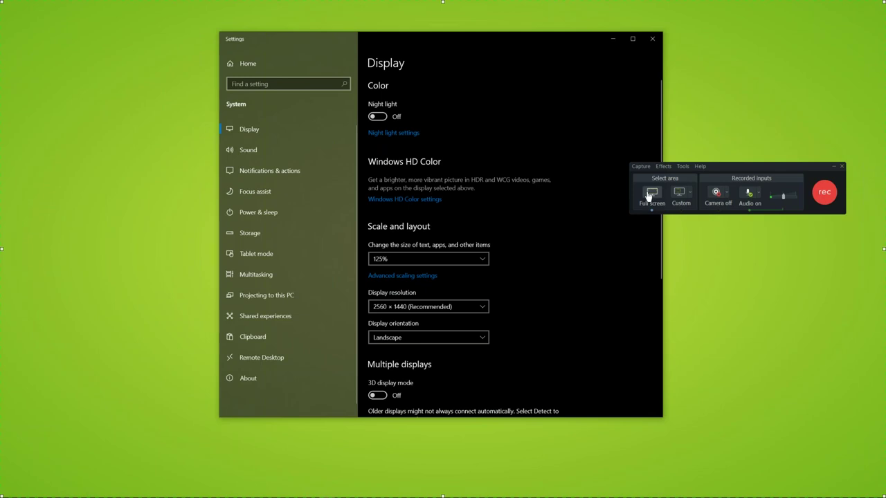
pyautogui.click(652, 40)
# Try the 1080p HD (1920x1080) recording area centred on the desktop and restore full-screen capture
pyautogui.moveTo(748, 168); pyautogui.dragTo(449, 230)
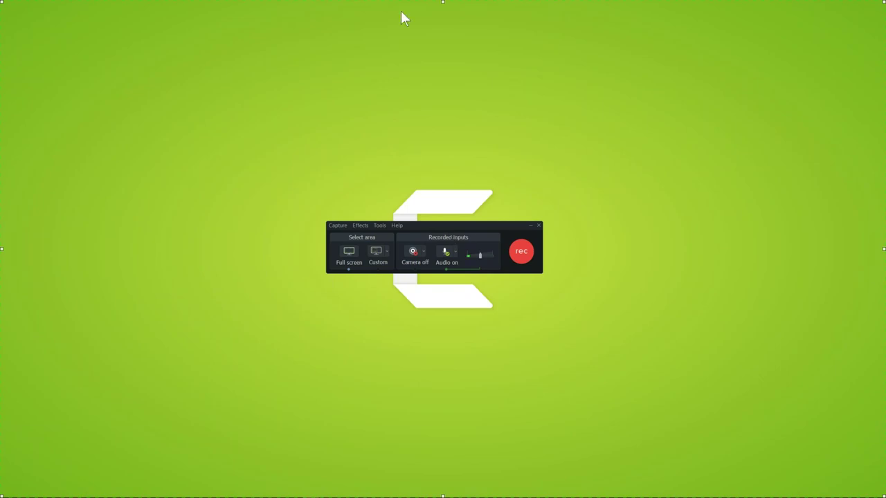
pyautogui.click(388, 254)
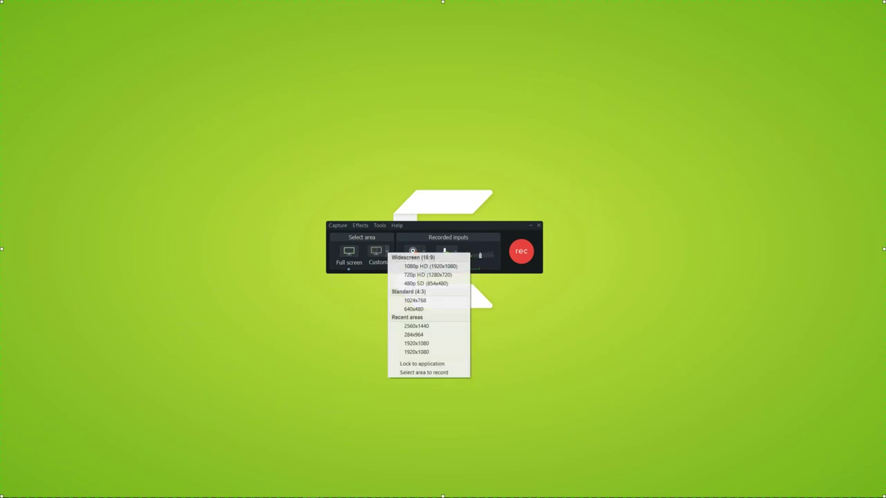
pyautogui.click(420, 266)
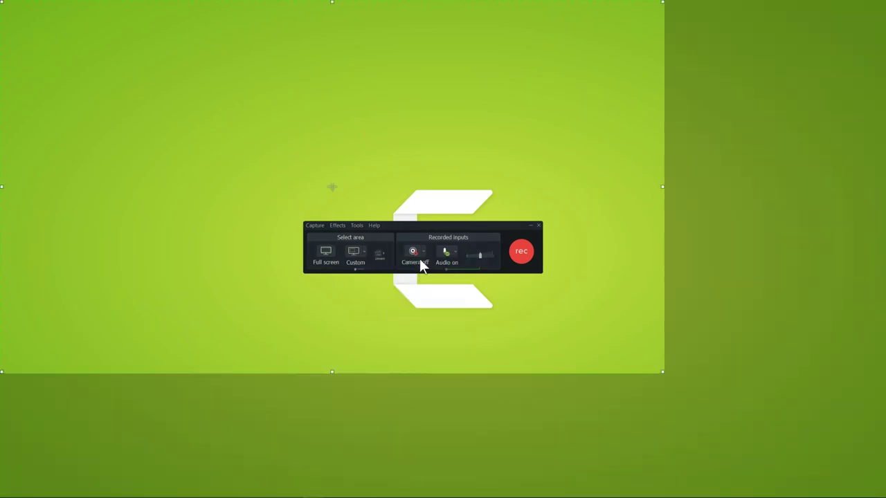
pyautogui.moveTo(347, 192); pyautogui.dragTo(436, 233)
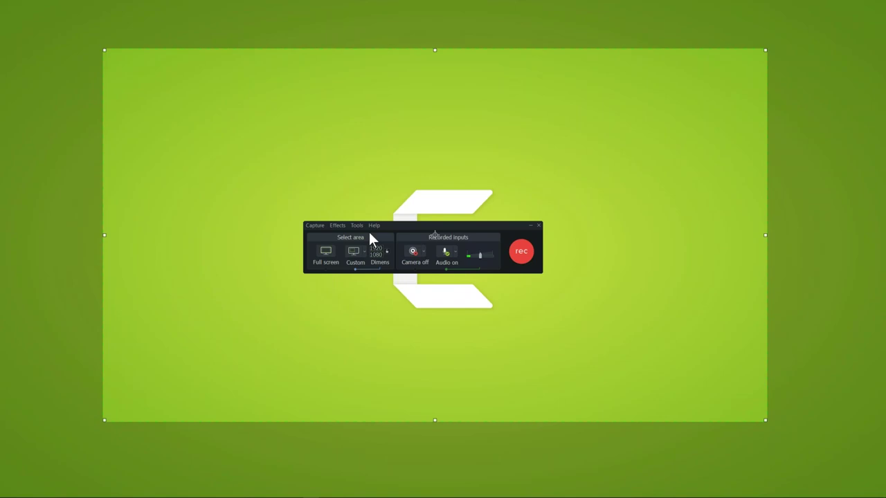
pyautogui.click(328, 254)
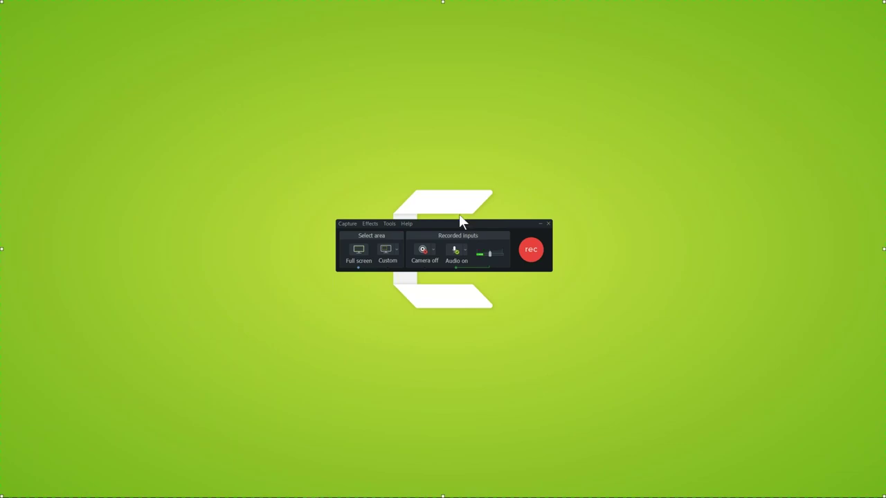
# Bring the TechSmith website forward in Chrome, check the microphone source, and start the full-screen recording
pyautogui.moveTo(443, 494)
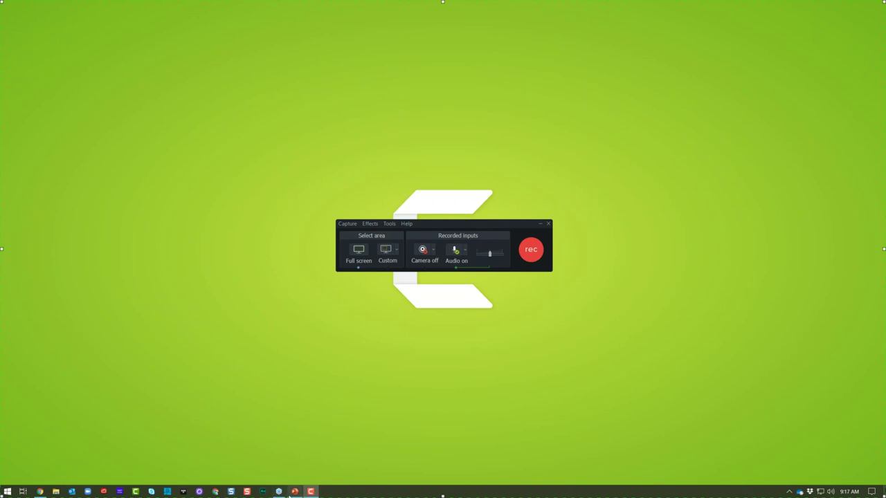
pyautogui.click(39, 491)
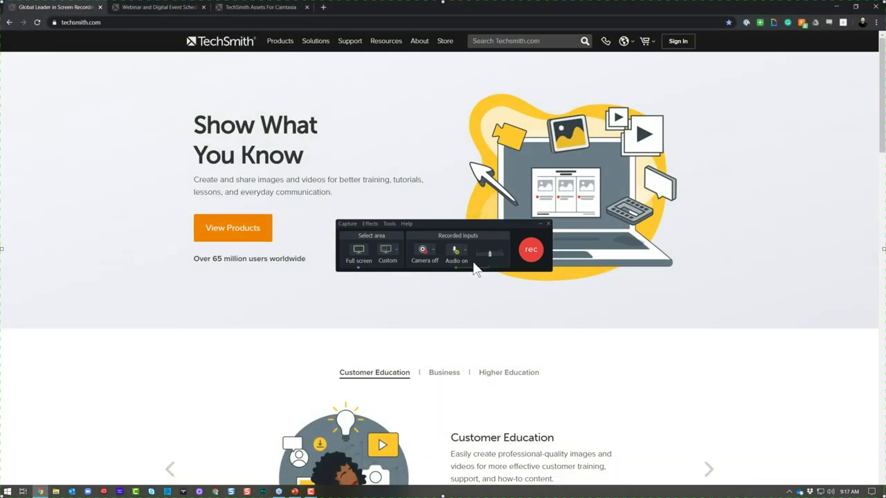
pyautogui.moveTo(451, 223); pyautogui.dragTo(453, 234)
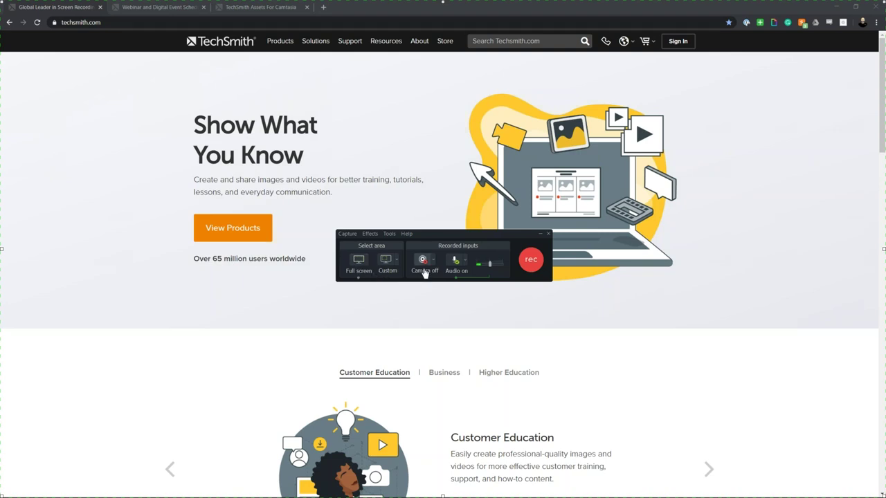
pyautogui.click(467, 263)
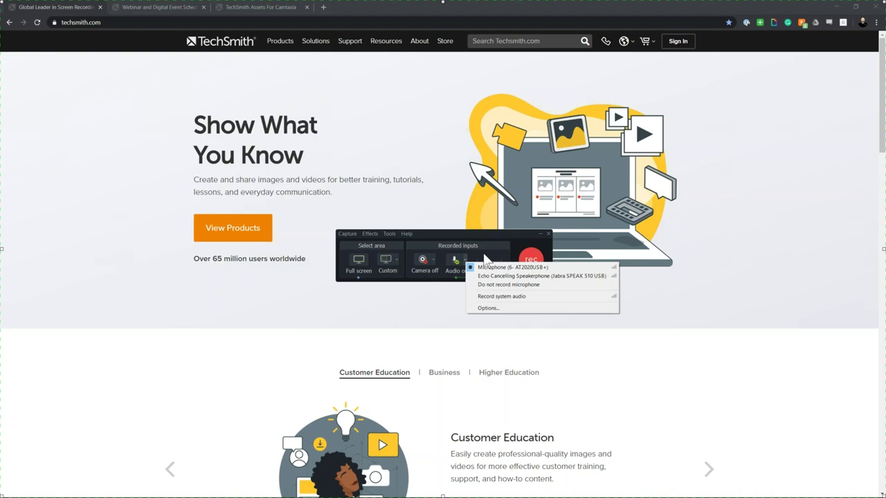
pyautogui.press('Escape')
pyautogui.moveTo(471, 235); pyautogui.dragTo(494, 229)
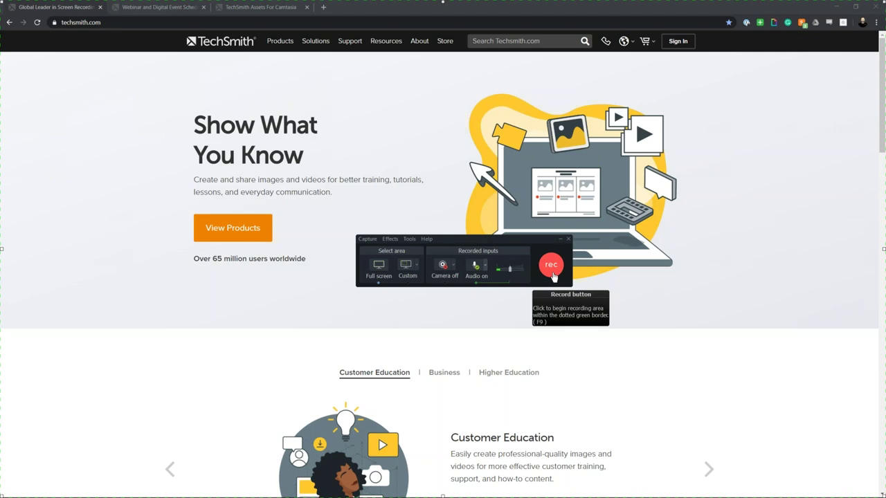
pyautogui.click(552, 266)
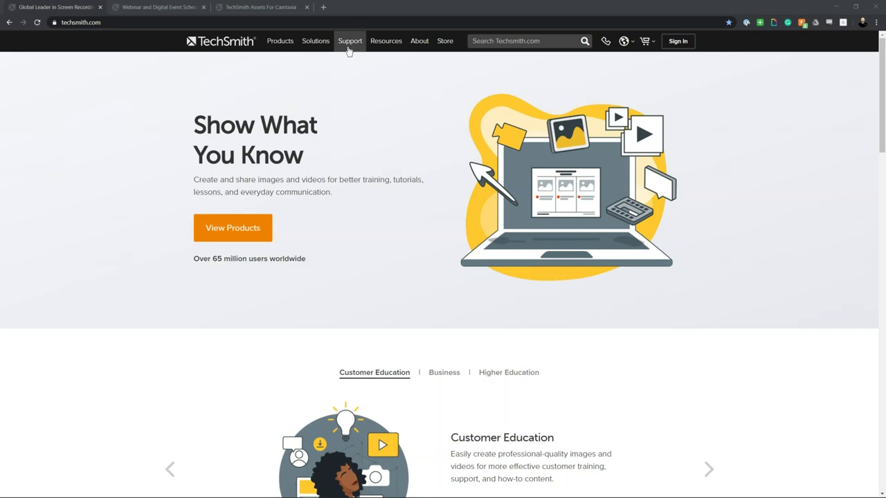
# Open the Camtasia tutorials from TechSmith's support resources, browse the All Tutorials list, and minimize the browser
pyautogui.moveTo(349, 51)
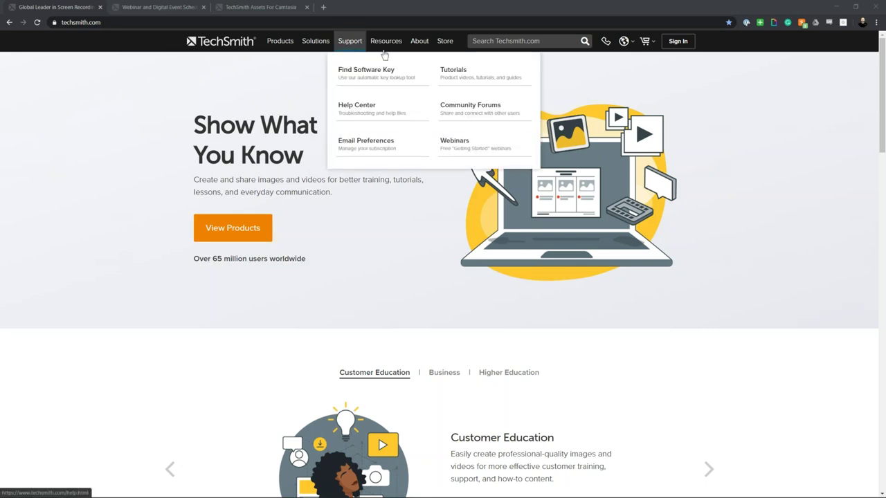
pyautogui.click(457, 76)
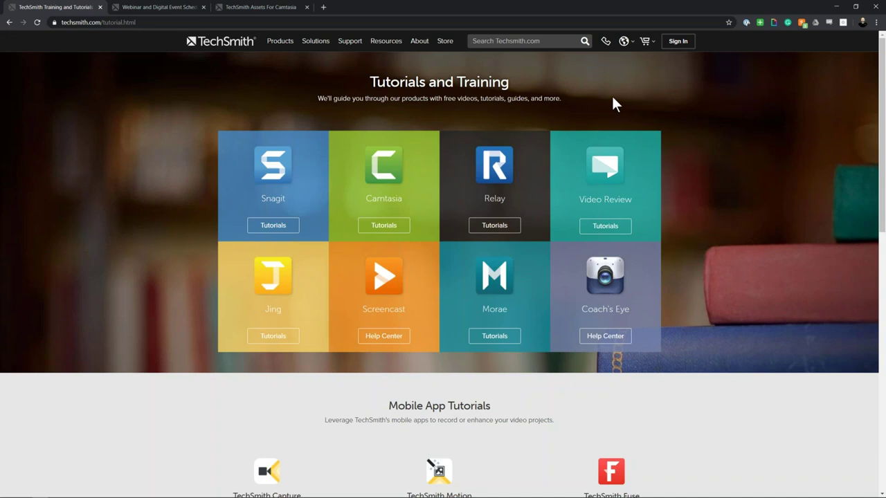
pyautogui.click(376, 200)
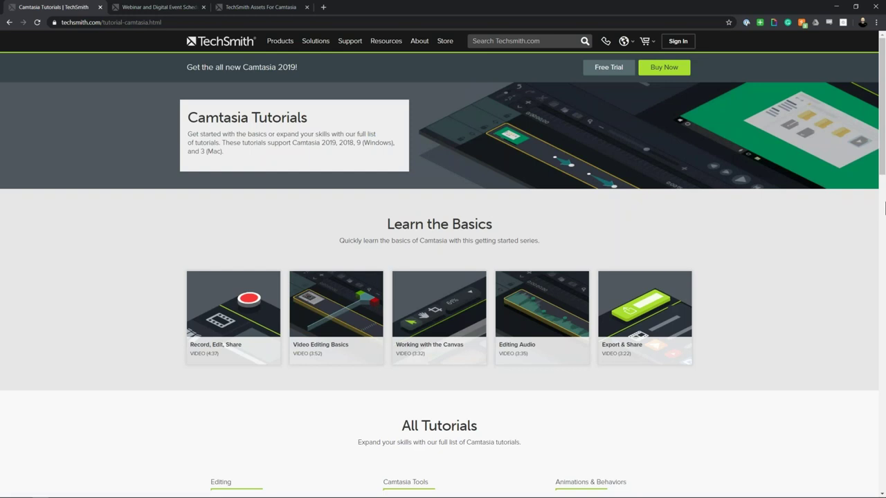
pyautogui.scroll(-1, 792, 245)
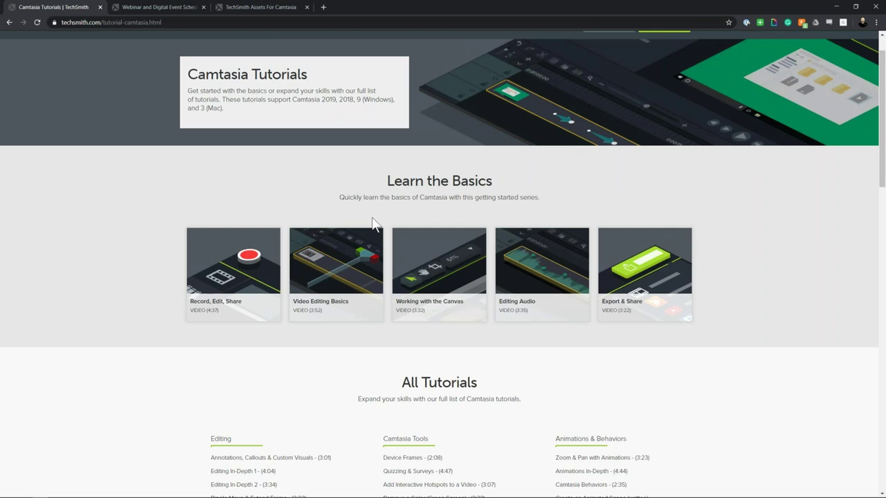
pyautogui.scroll(-5, 372, 222)
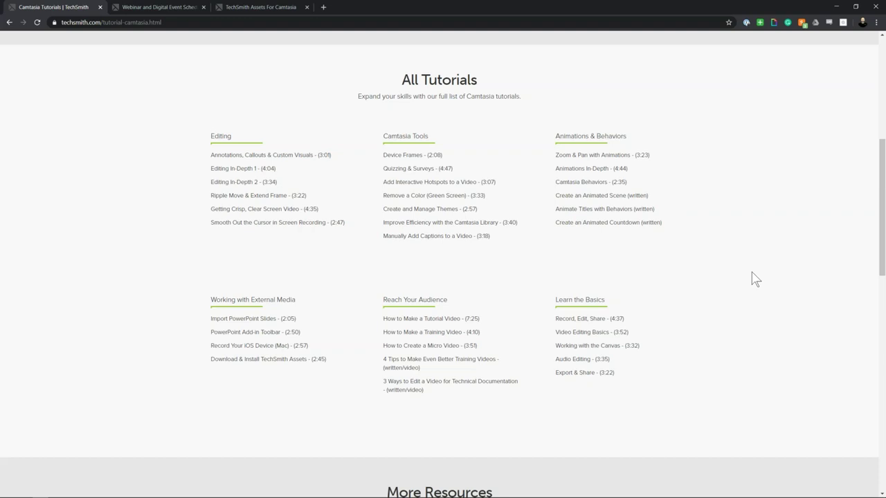
pyautogui.click(836, 6)
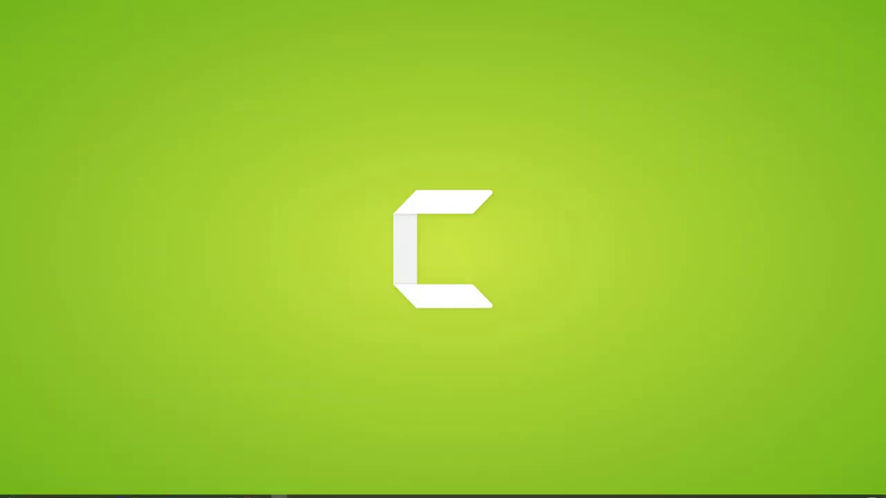
# Begin saving the Camtasia project and create a new folder named Webinar on the Desktop as its location
pyautogui.click(278, 492)
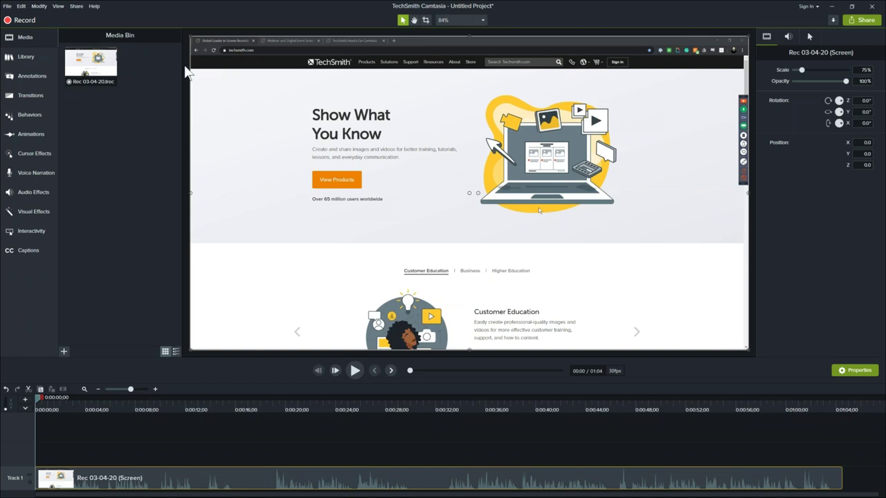
pyautogui.click(7, 7)
pyautogui.click(18, 49)
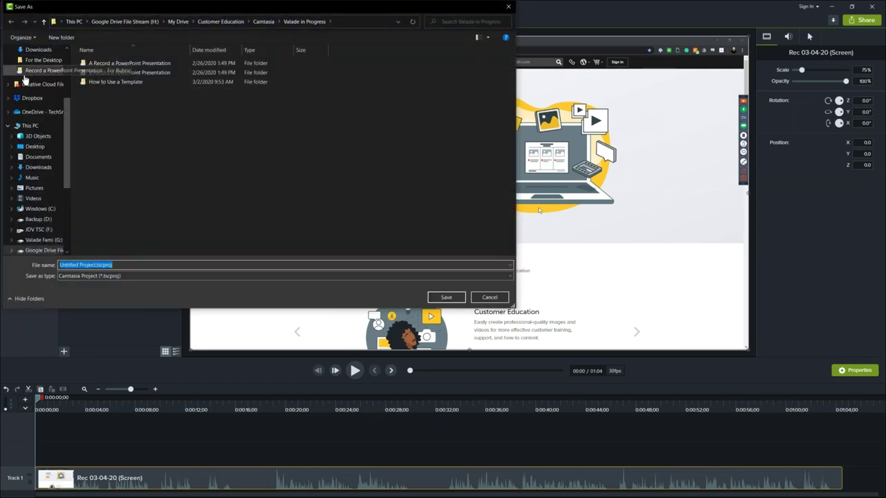
pyautogui.click(32, 148)
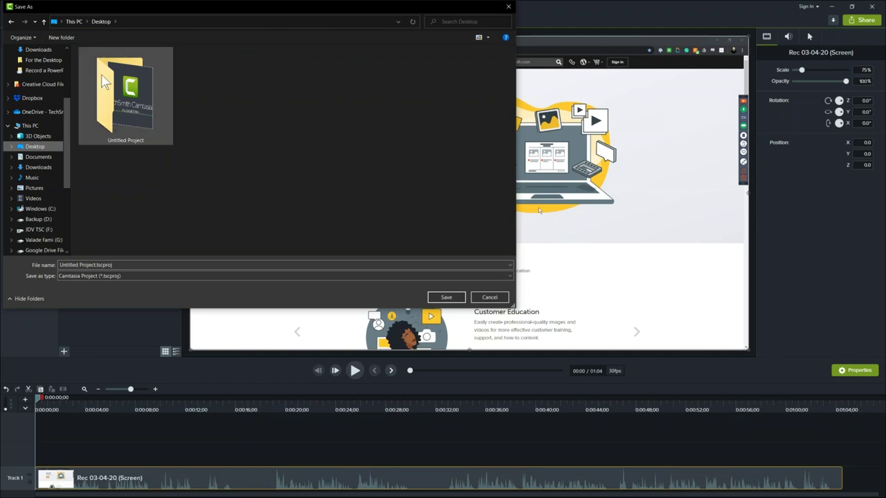
pyautogui.click(62, 38)
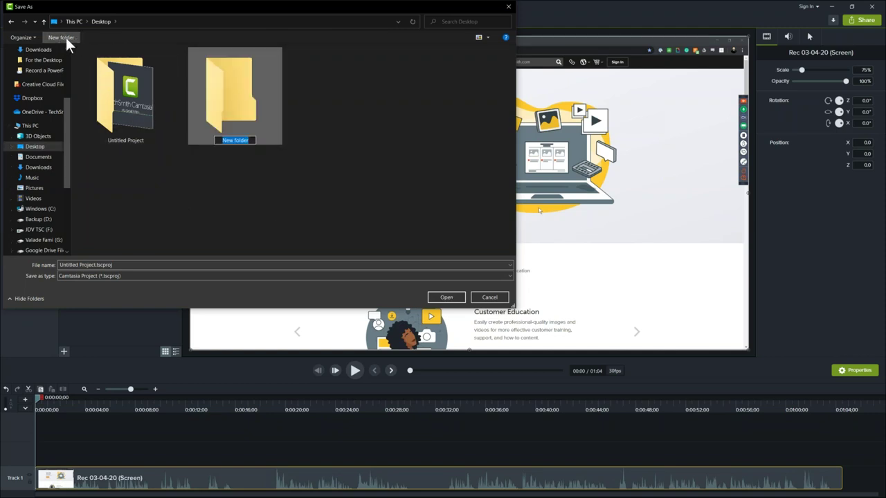
pyautogui.write('Webinar')
pyautogui.doubleClick(234, 120)
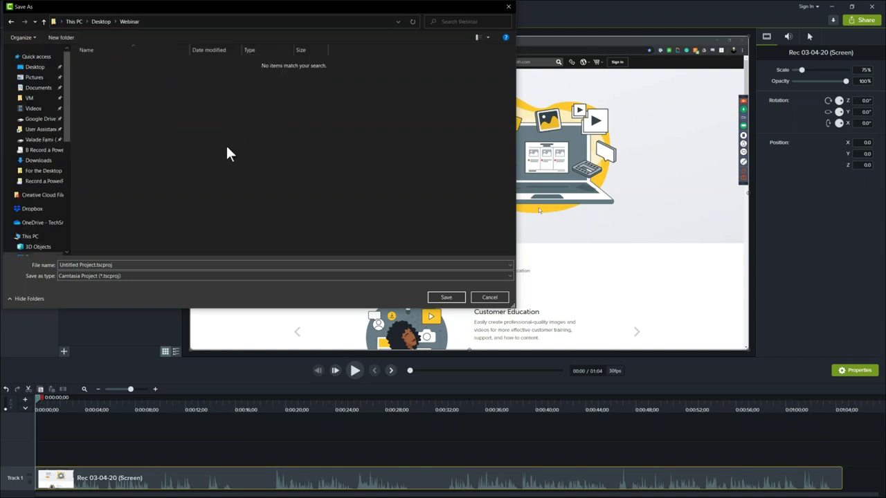
# Name the project file Webinar, save it in the new folder, and dismiss the project files notice
pyautogui.tripleClick(117, 264)
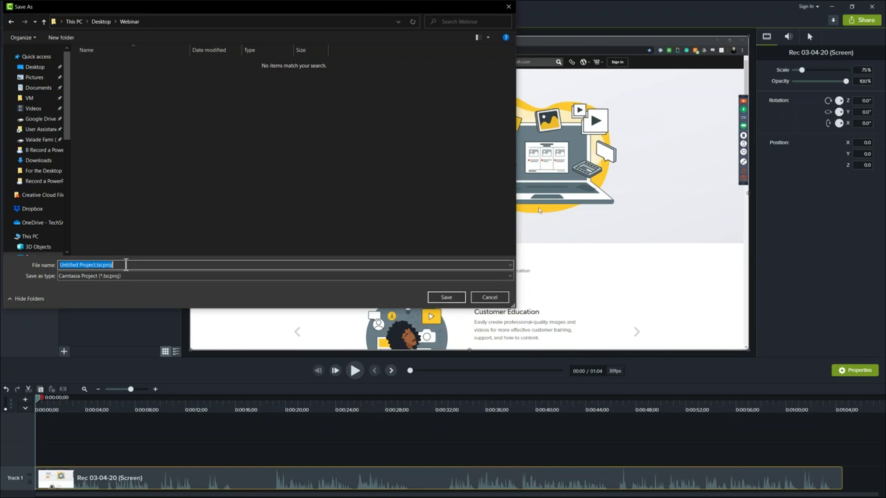
pyautogui.write('Webinar')
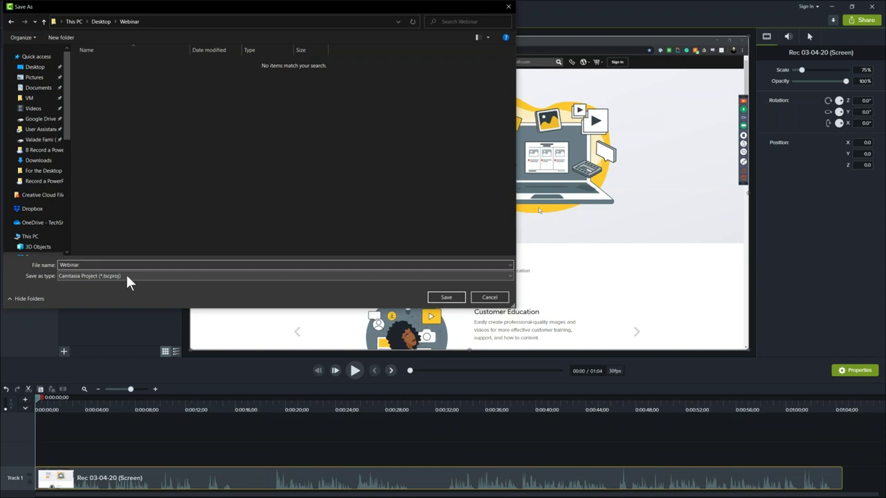
pyautogui.click(443, 296)
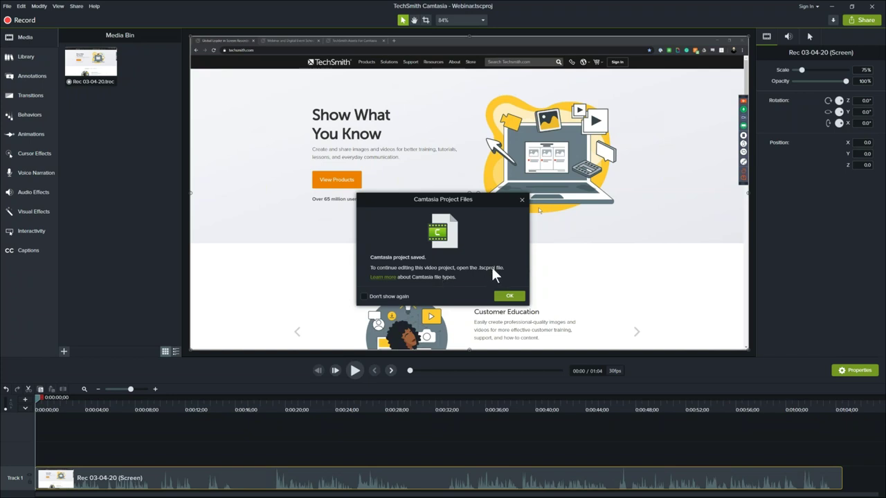
pyautogui.click(510, 297)
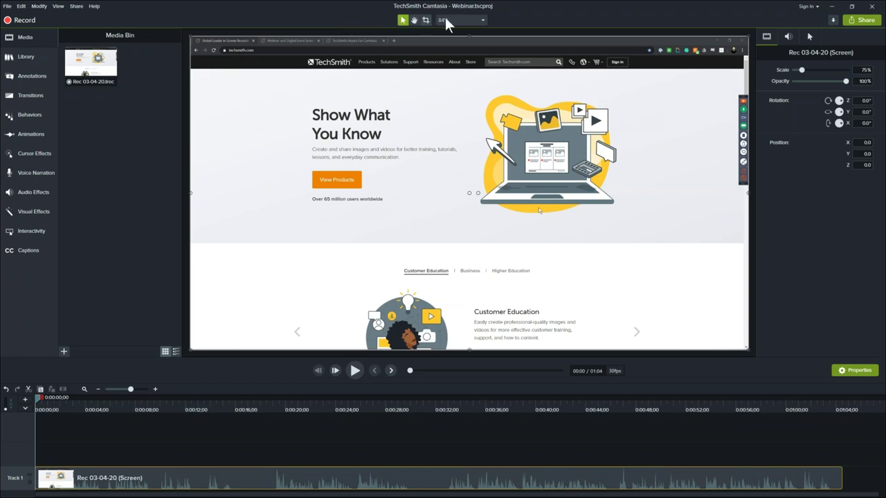
# Set the project's canvas dimensions to 1080p HD (1920x1080) and apply the project settings
pyautogui.click(481, 19)
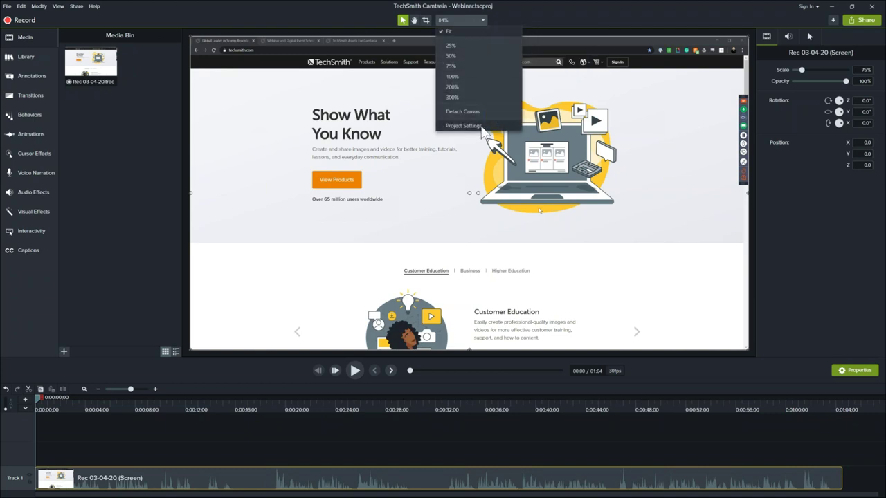
pyautogui.click(470, 126)
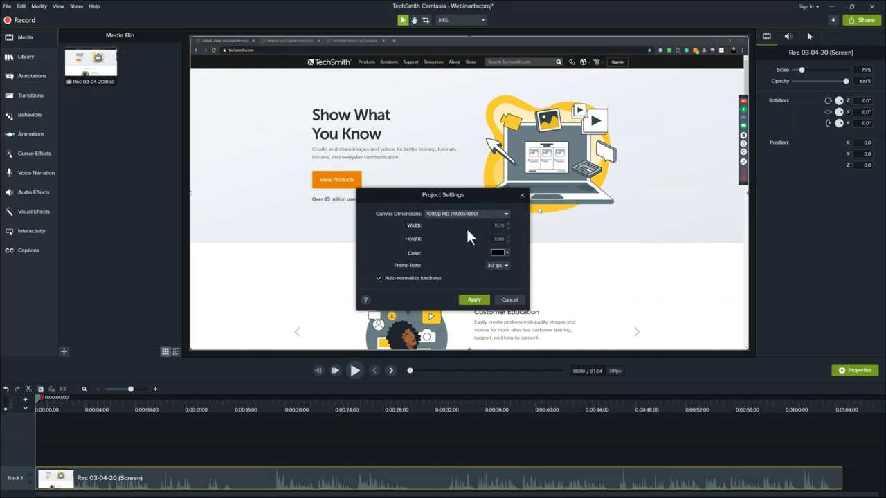
pyautogui.click(449, 213)
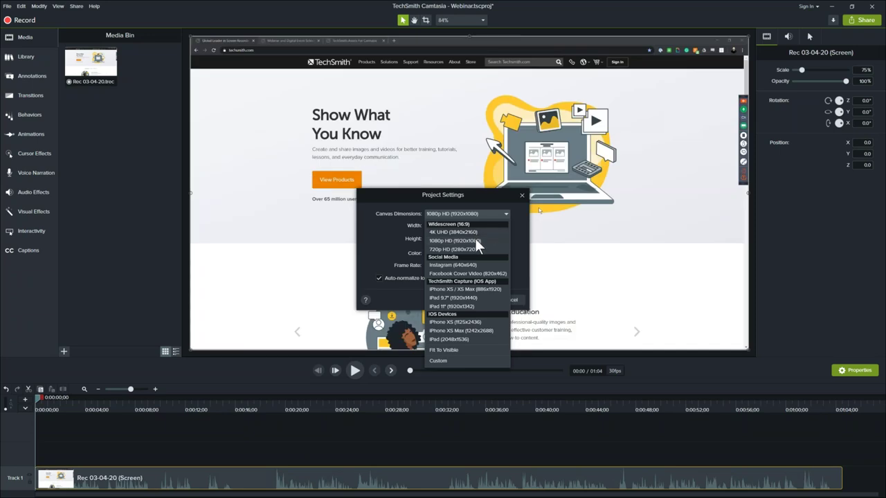
pyautogui.click(475, 239)
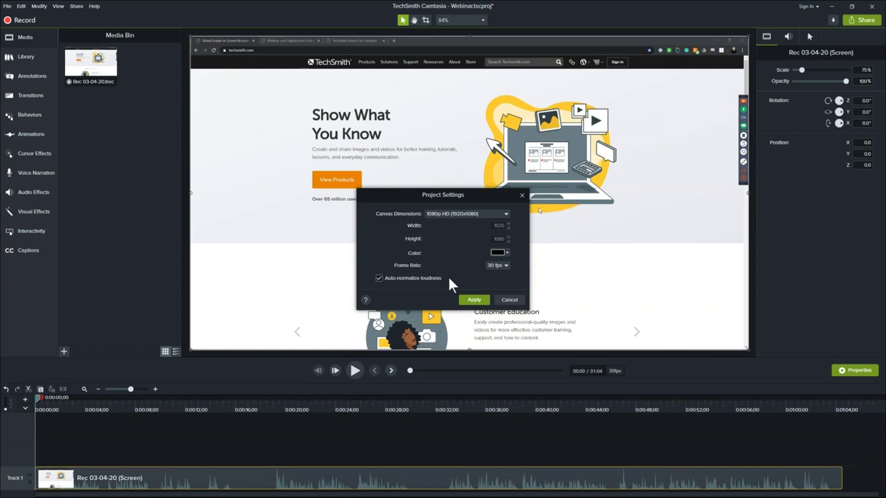
pyautogui.click(470, 300)
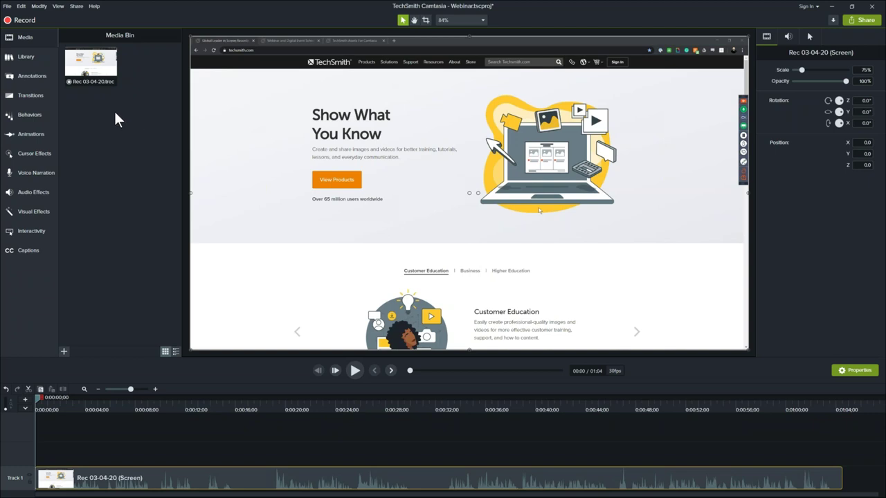
# Look at the recording in the Media Bin and display the Camtasia 2019 asset library
pyautogui.click(95, 85)
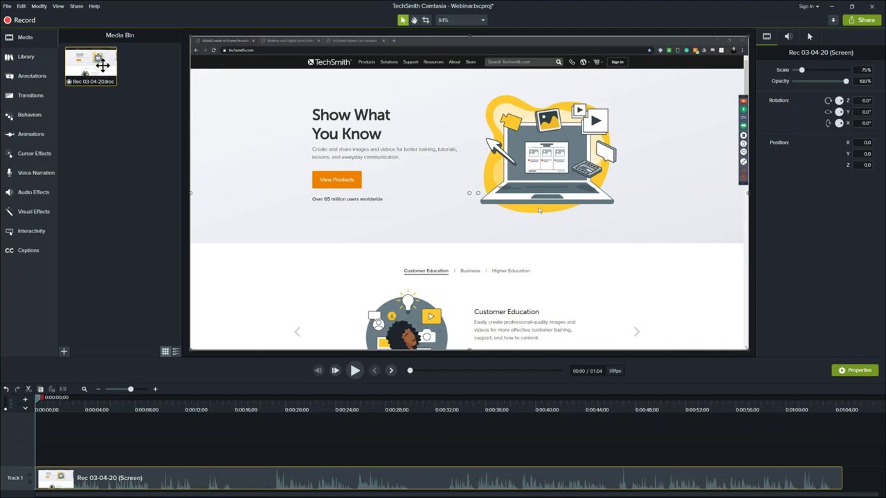
pyautogui.click(104, 124)
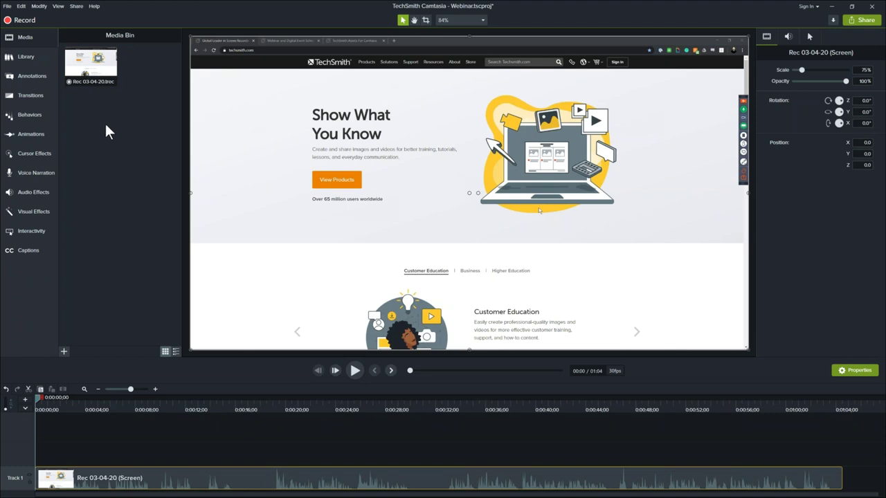
pyautogui.click(24, 57)
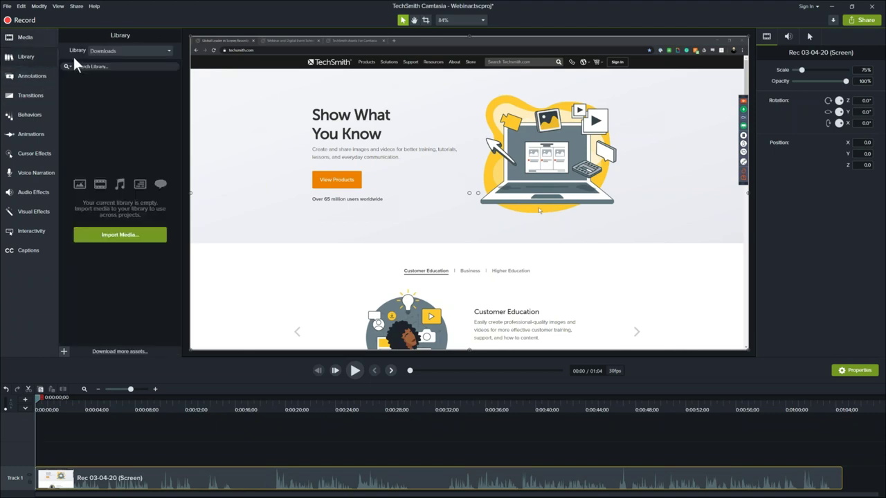
pyautogui.click(108, 50)
pyautogui.click(109, 67)
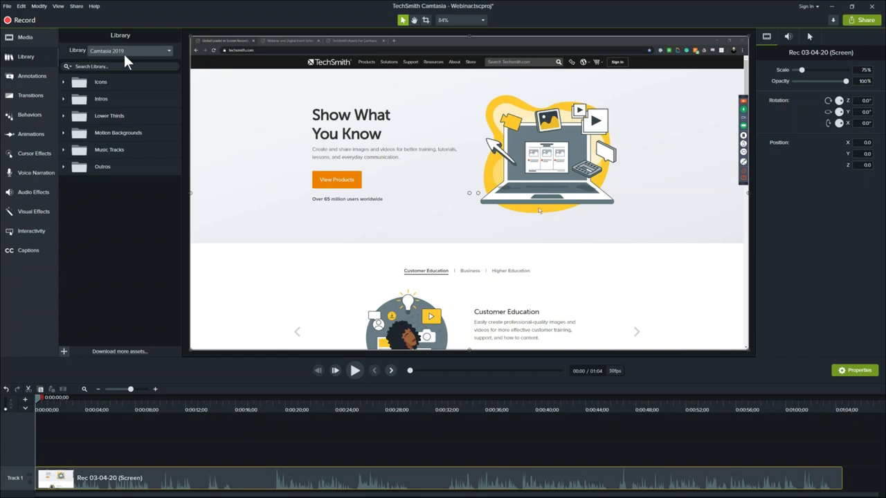
# Examine the contents of the Icons, Intros, Lower Thirds, Motion Backgrounds and Music Tracks folders in the Camtasia 2019 library
pyautogui.click(63, 81)
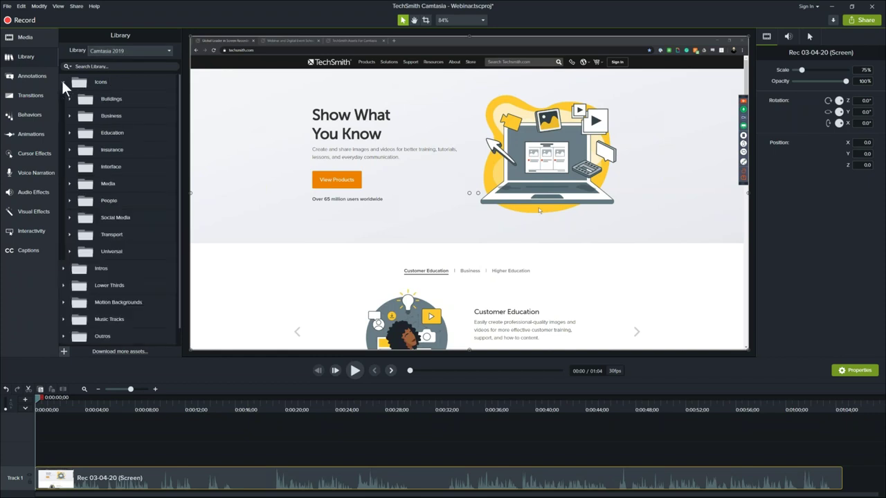
pyautogui.click(63, 82)
pyautogui.click(65, 98)
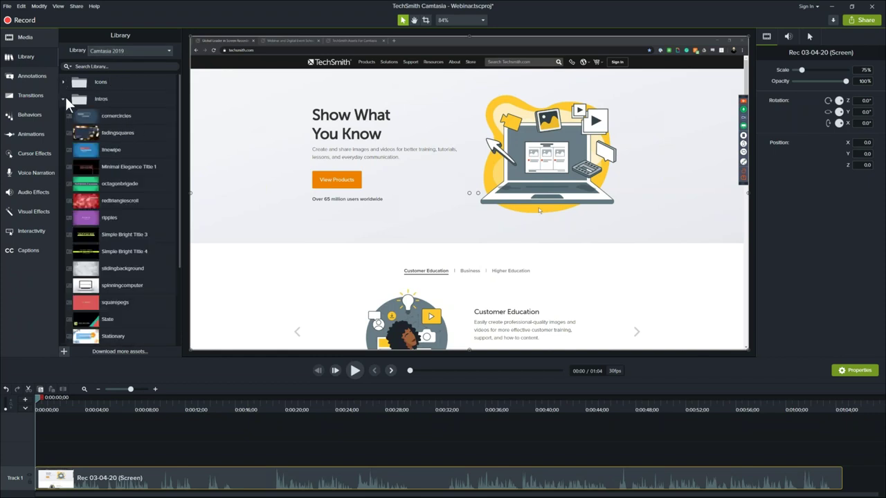
pyautogui.click(65, 97)
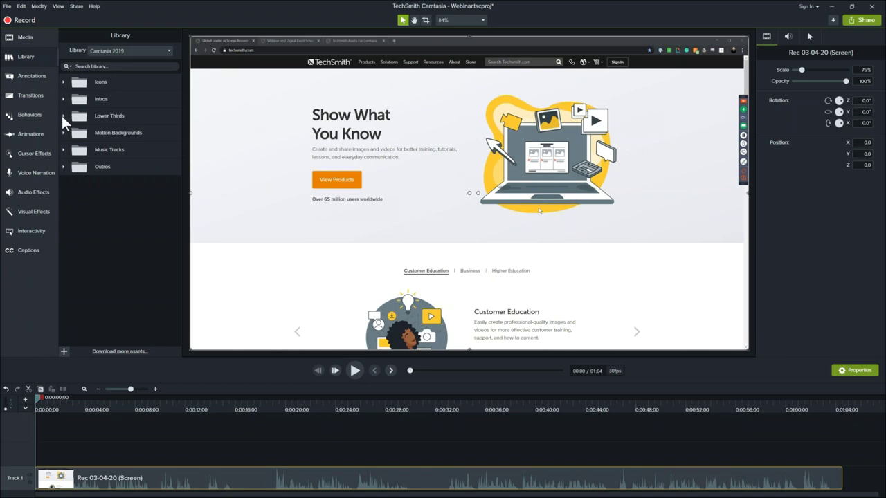
pyautogui.click(62, 115)
pyautogui.click(62, 115)
pyautogui.click(64, 132)
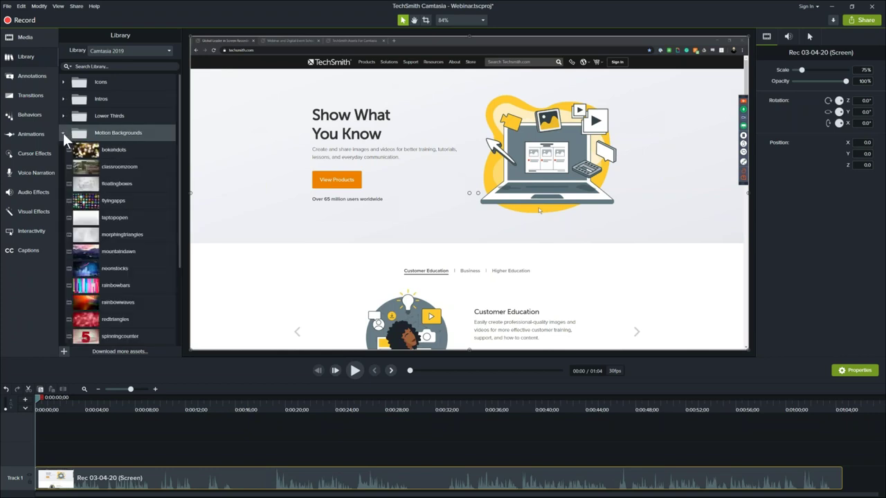
pyautogui.click(62, 131)
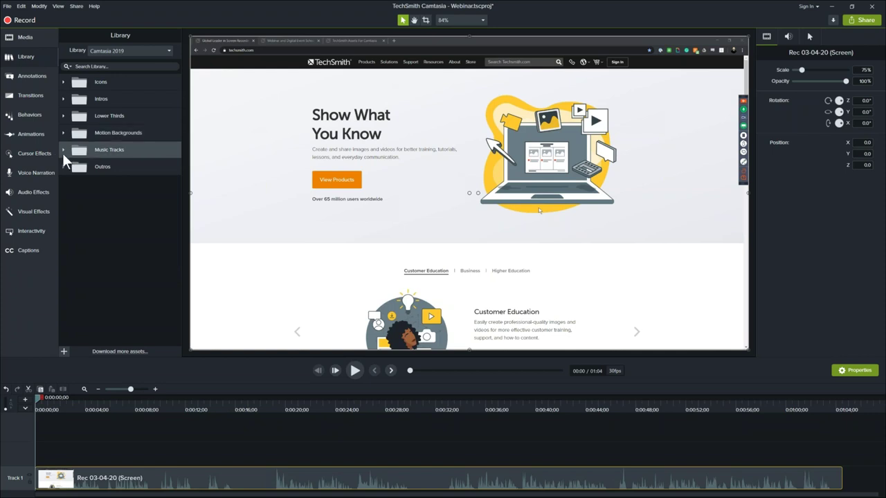
pyautogui.click(64, 149)
pyautogui.click(62, 150)
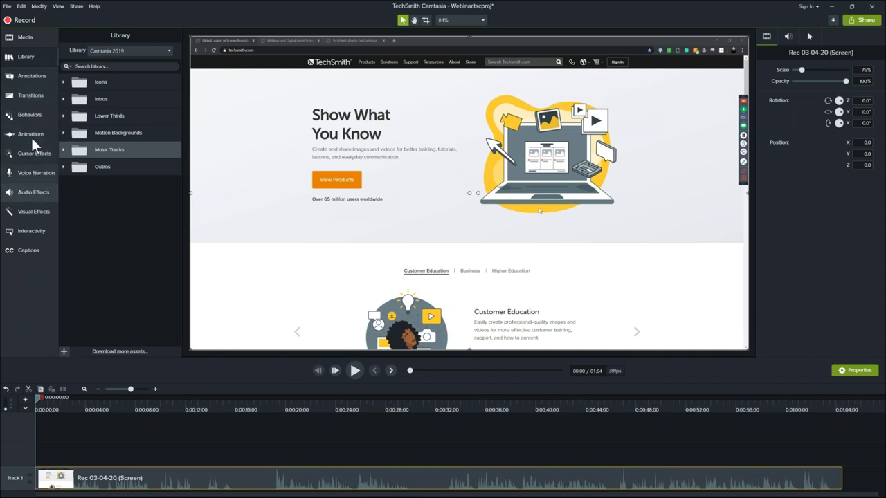
# Look through the annotation types: callouts and their styles, arrows and lines, shapes, blur and highlight, sketch motion, and keystroke callouts
pyautogui.click(33, 75)
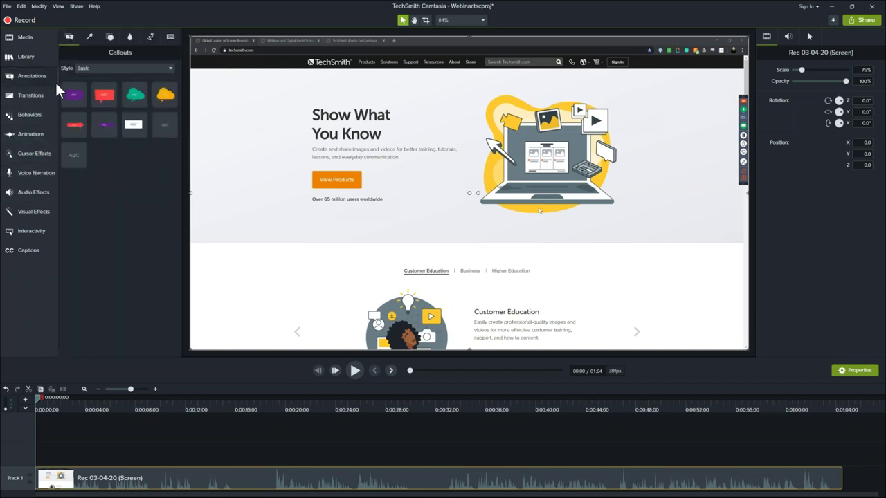
pyautogui.click(141, 67)
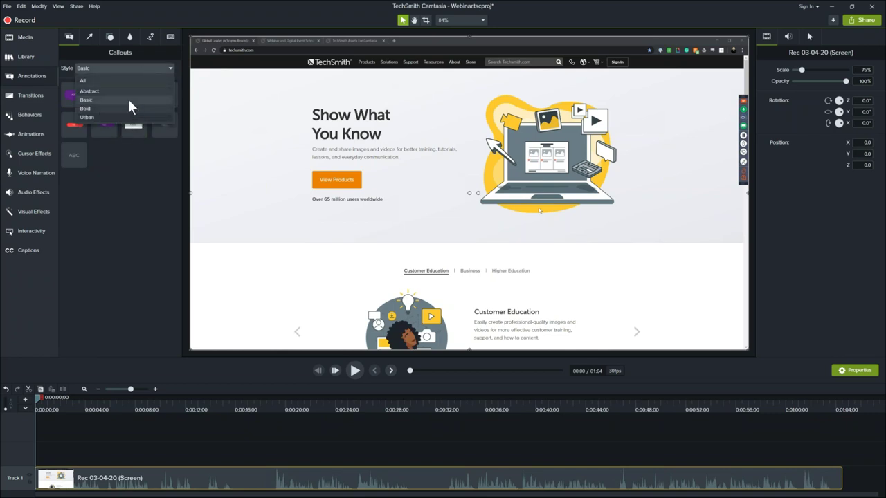
pyautogui.click(123, 152)
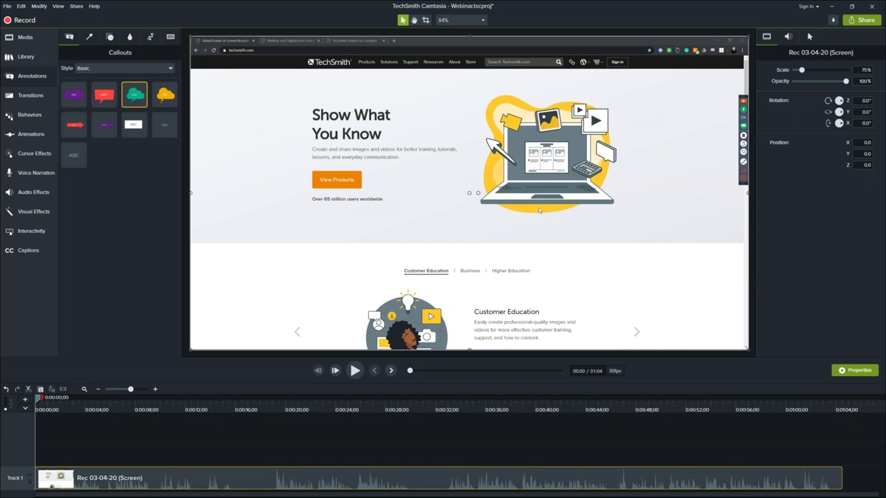
pyautogui.click(84, 36)
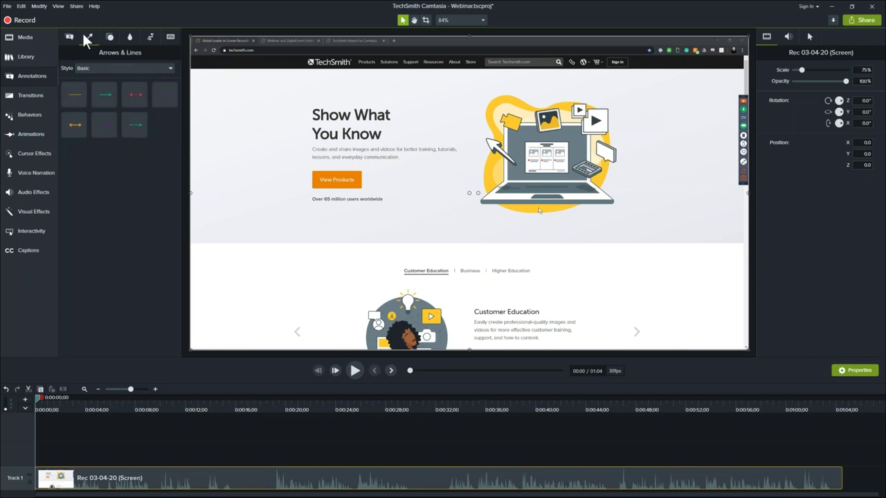
pyautogui.click(110, 36)
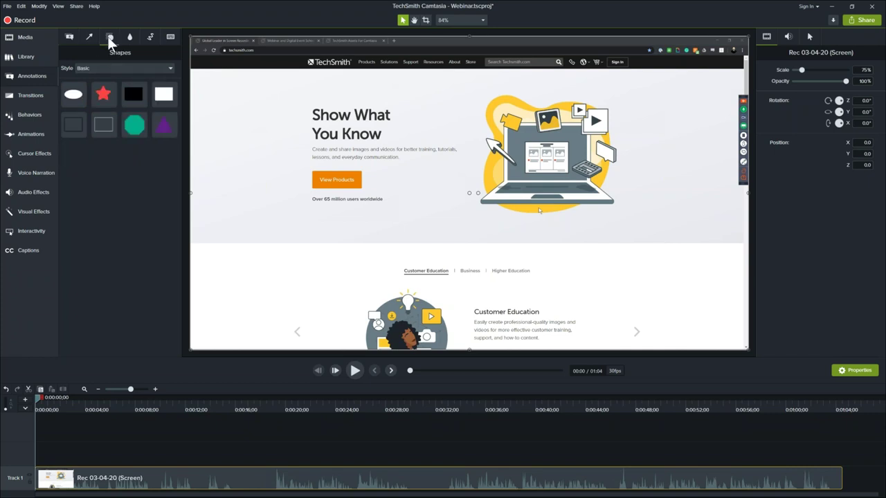
pyautogui.click(129, 37)
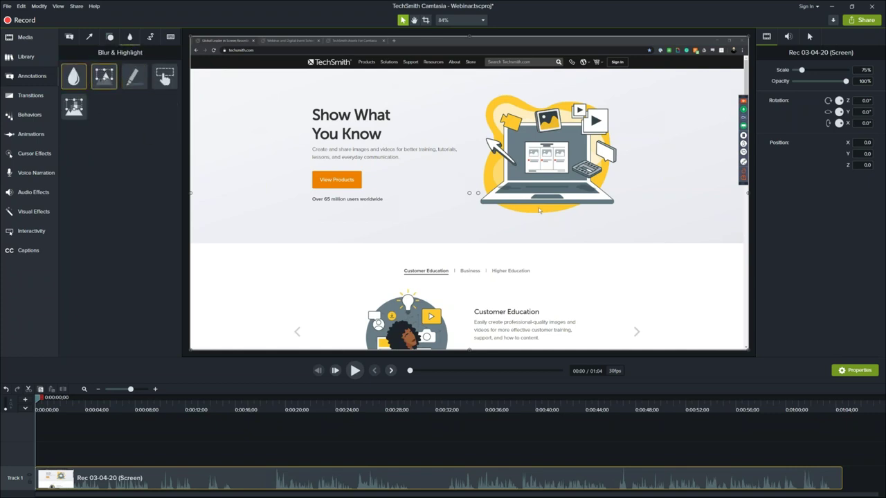
pyautogui.click(151, 36)
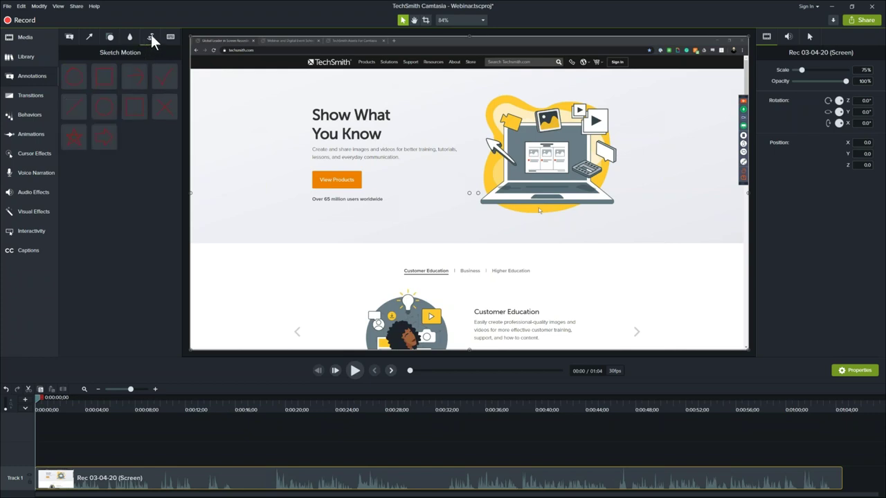
pyautogui.click(171, 37)
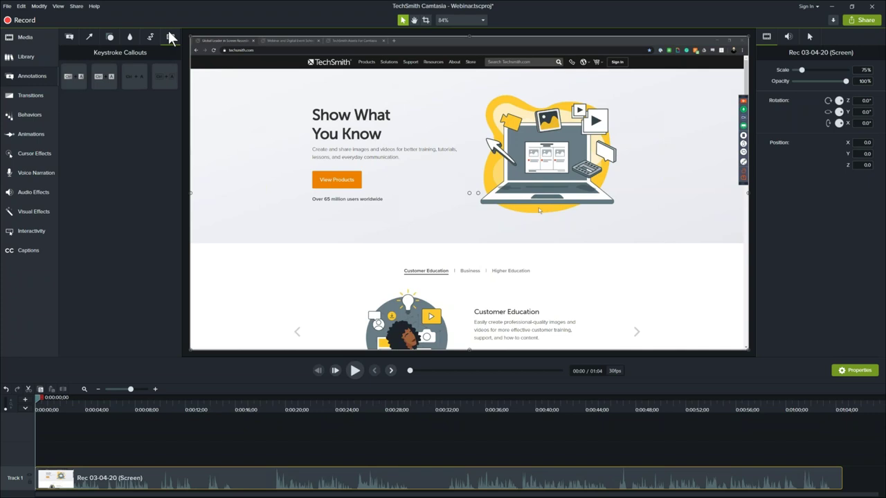
pyautogui.click(65, 39)
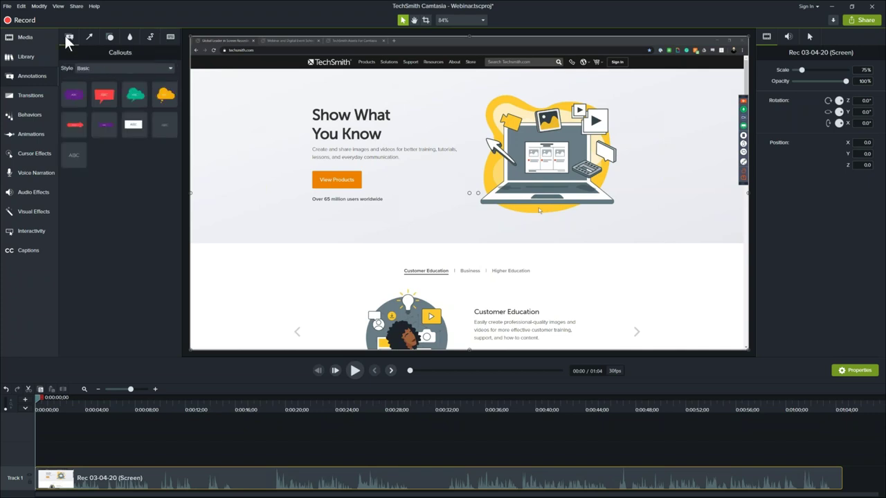
# Review the transitions, behaviors, animations, cursor effects, voice narration, audio effects and visual effects, and return to the Media Bin
pyautogui.click(40, 95)
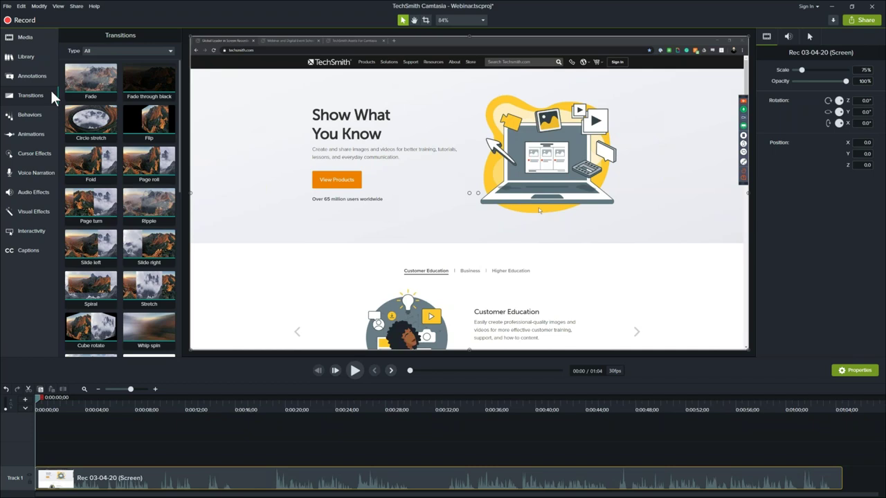
pyautogui.click(49, 114)
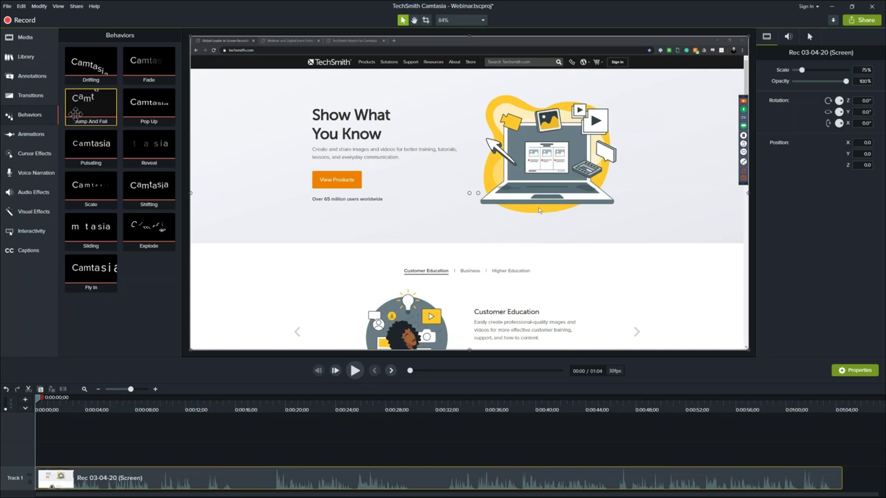
pyautogui.click(43, 134)
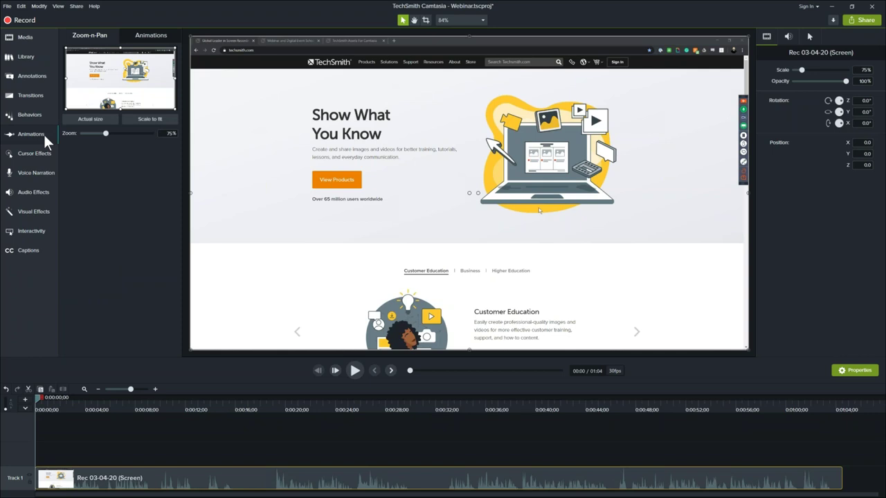
pyautogui.click(43, 147)
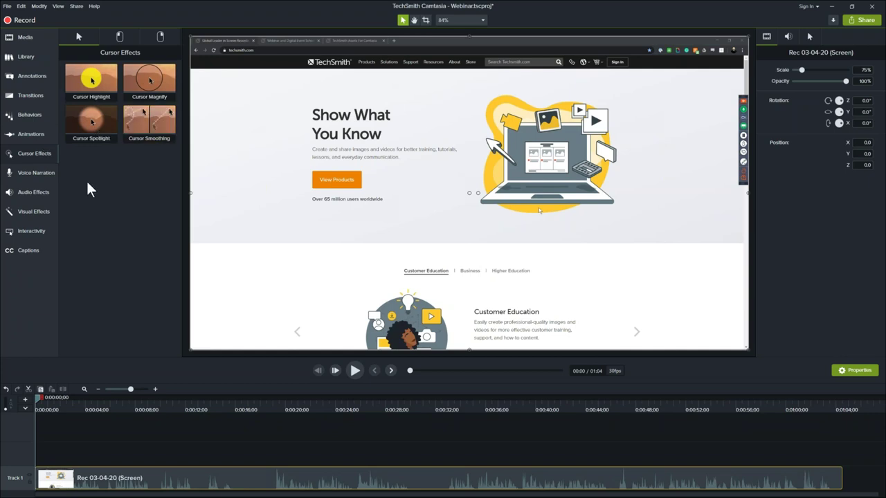
pyautogui.click(43, 176)
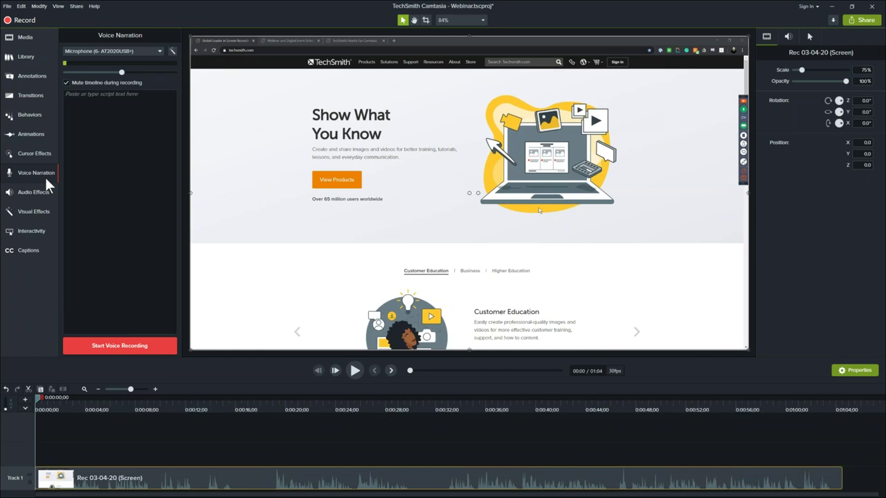
pyautogui.click(43, 186)
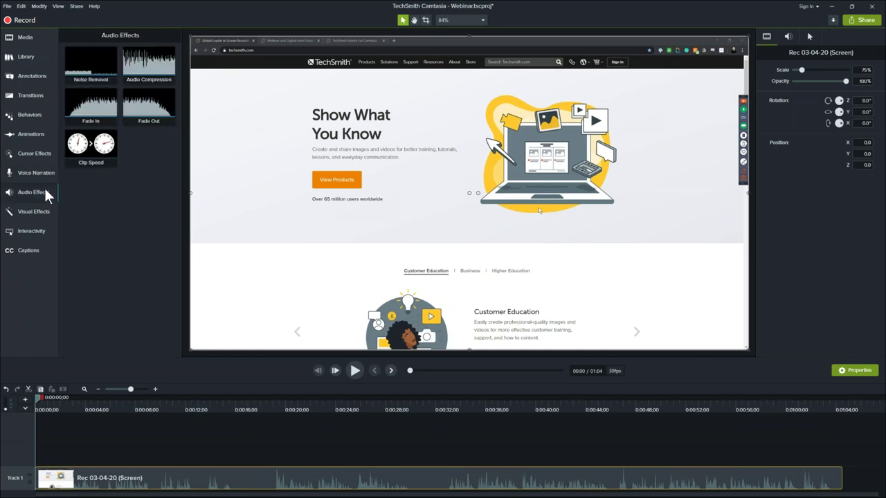
pyautogui.click(39, 209)
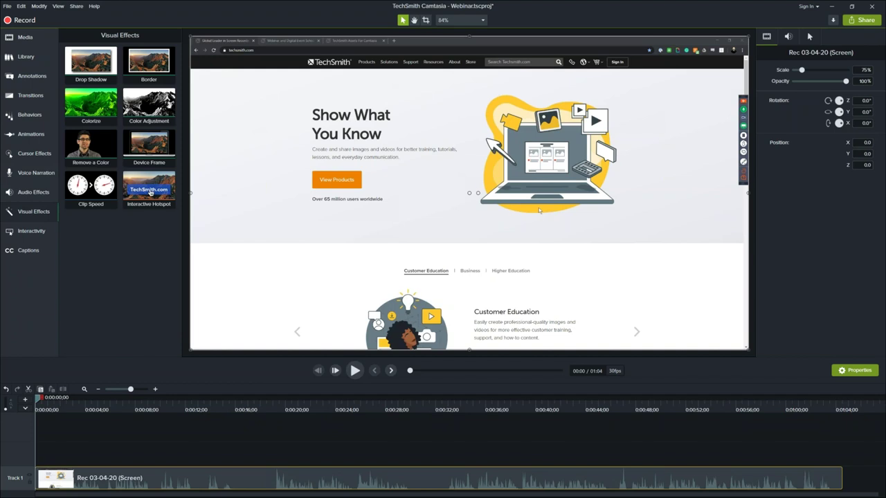
pyautogui.click(39, 37)
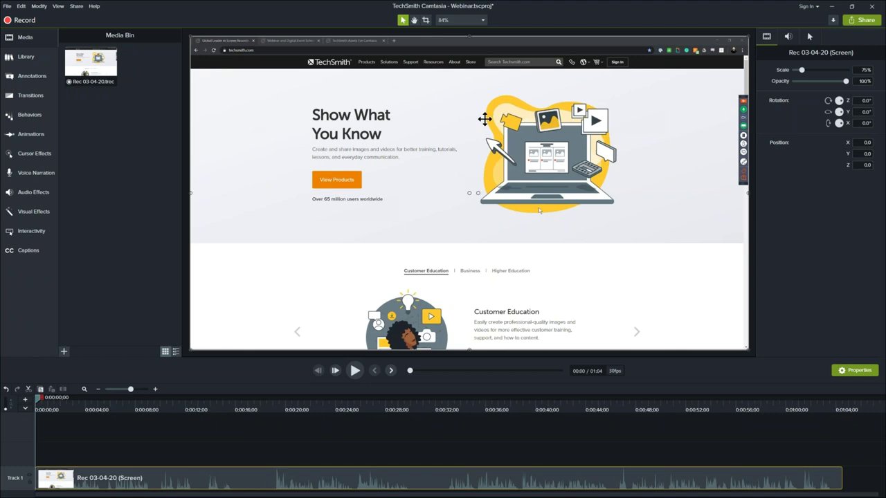
# Try moving the recording partly off the canvas, and bring it back to the canvas centre
pyautogui.scroll(-4, 485, 119)
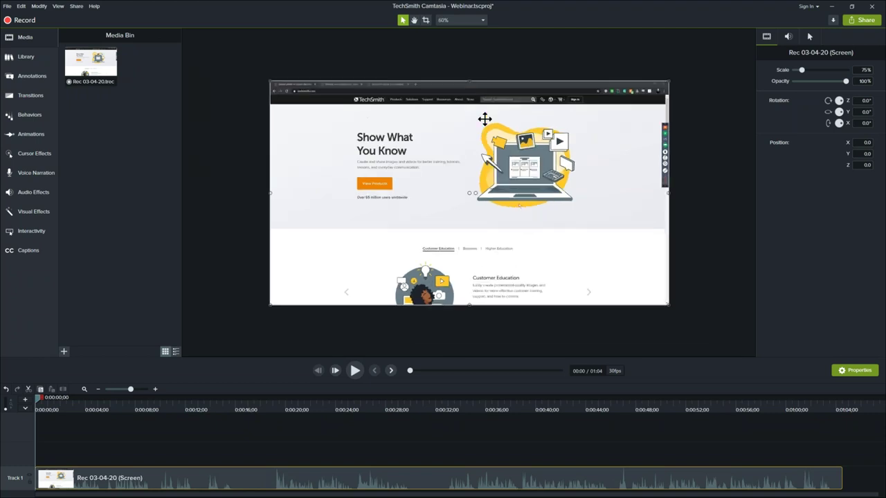
pyautogui.moveTo(415, 158); pyautogui.dragTo(537, 245)
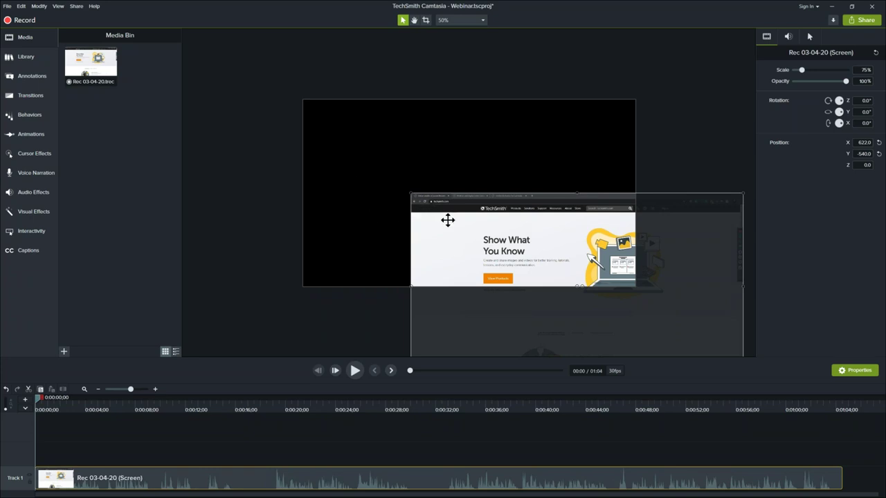
pyautogui.moveTo(510, 239); pyautogui.dragTo(401, 147)
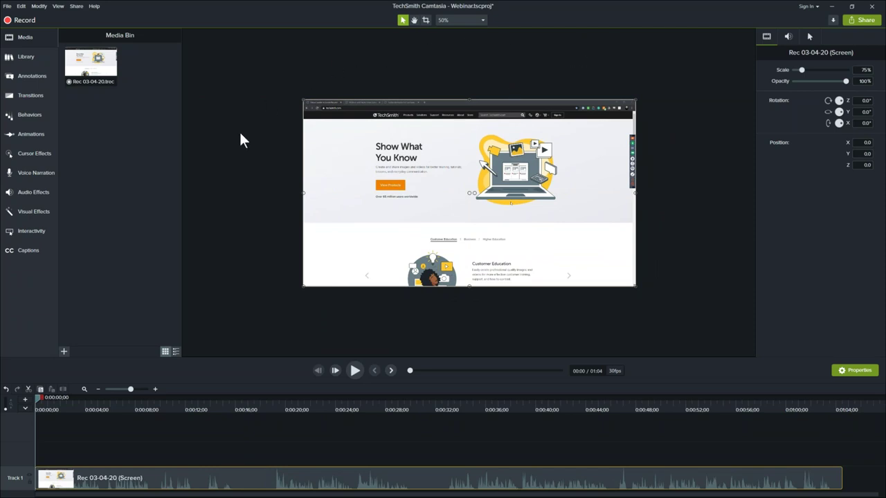
# Deselect and reselect the recording on the canvas to see when its properties are available, with the canvas magnified to 75%
pyautogui.click(227, 166)
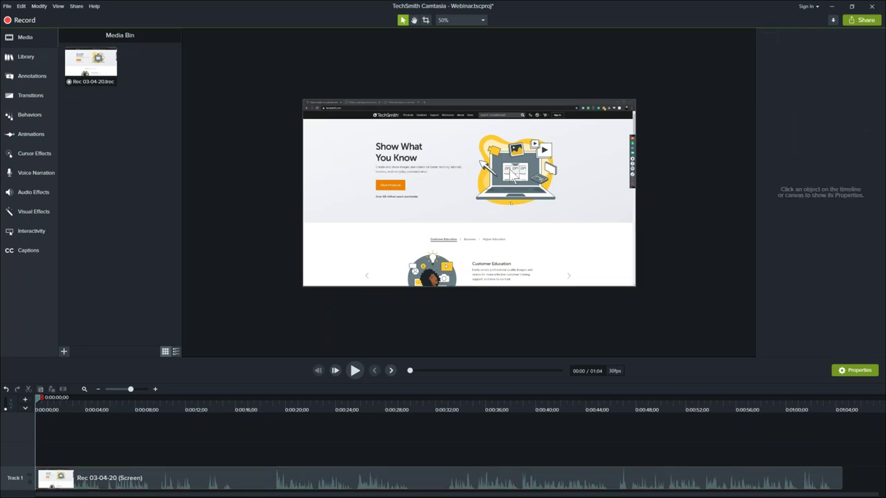
pyautogui.click(510, 171)
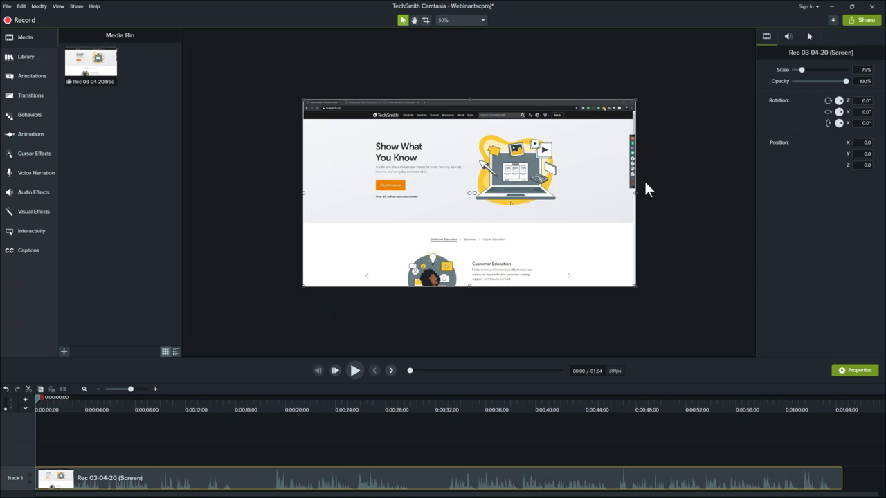
pyautogui.scroll(2, 648, 182)
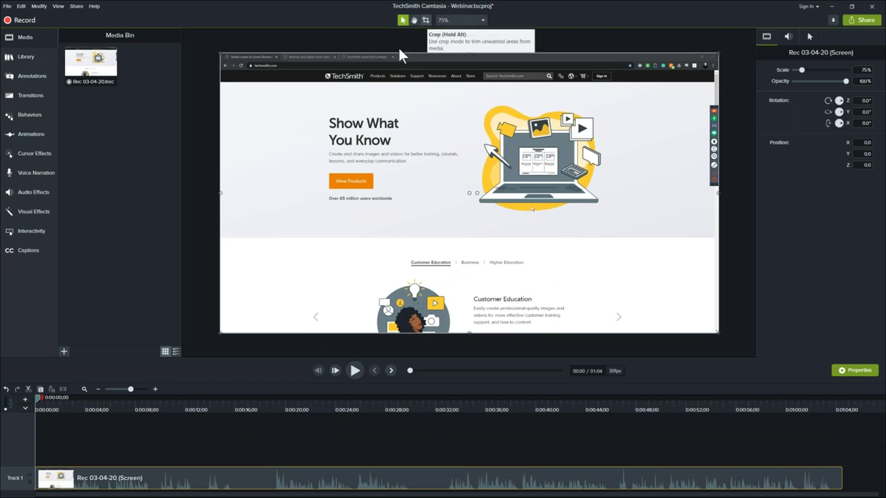
pyautogui.click(446, 43)
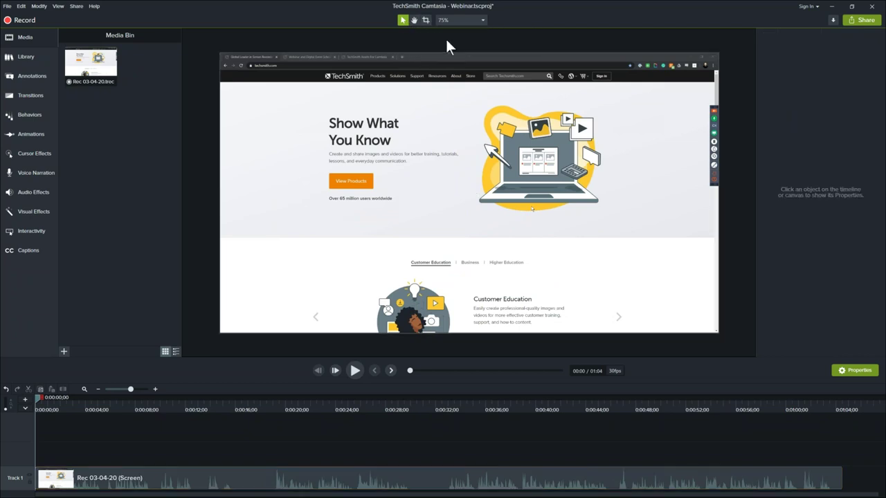
pyautogui.click(432, 90)
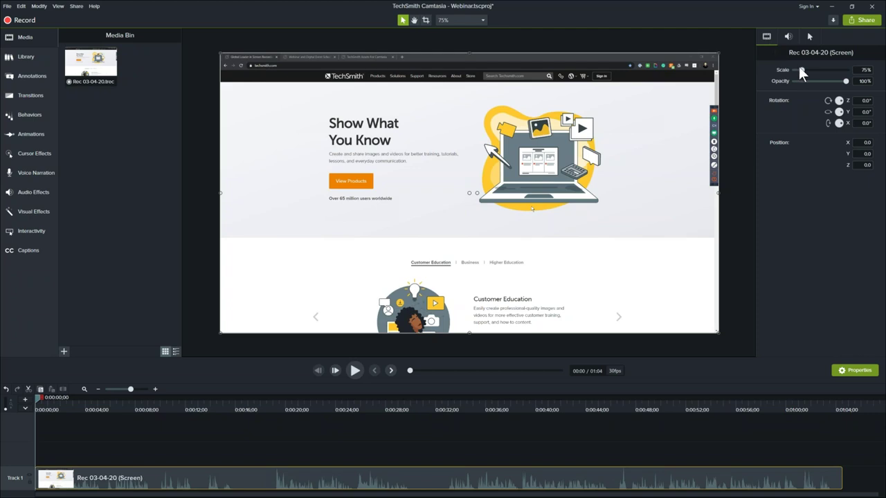
# Try out the recording's scale and opacity adjustments, and restore both properties to their original values
pyautogui.moveTo(801, 70)
pyautogui.mouseDown()
pyautogui.moveTo(824, 69)
pyautogui.moveTo(803, 70)
pyautogui.mouseUp()
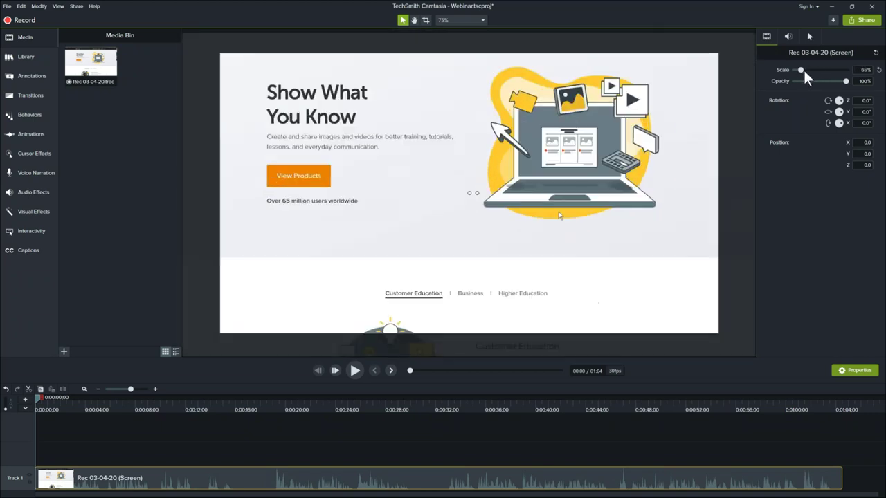
pyautogui.click(878, 70)
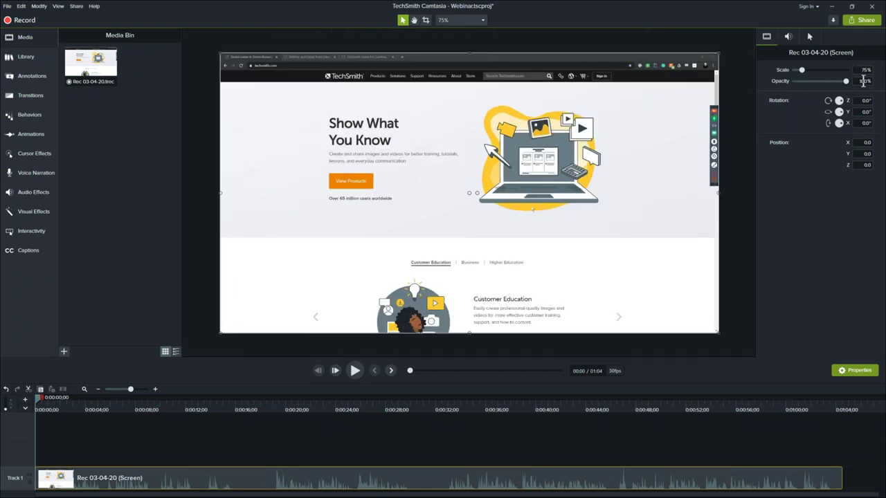
pyautogui.moveTo(845, 80); pyautogui.dragTo(877, 89)
# Examine the recording's audio properties and cursor properties
pyautogui.click(796, 40)
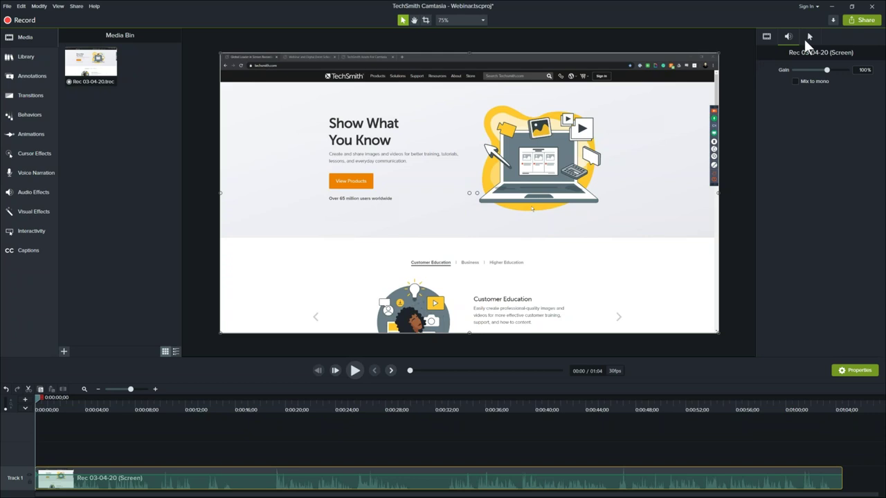
pyautogui.click(809, 38)
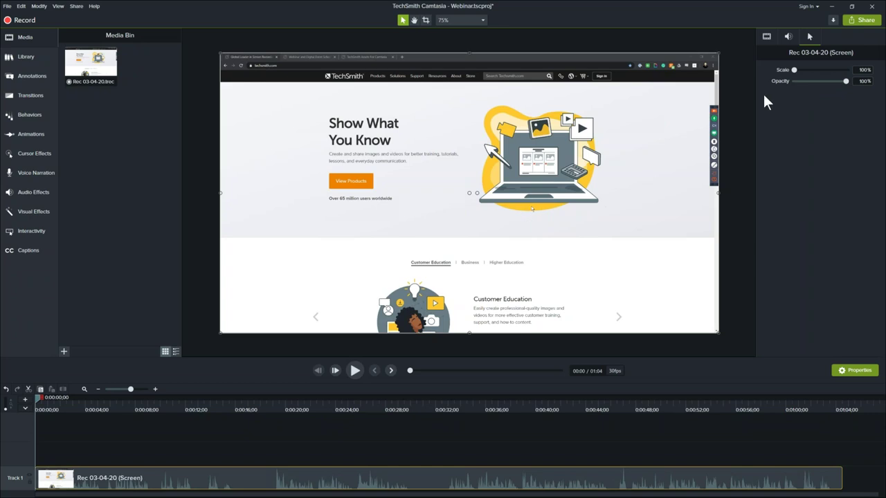
# Enlarge the recording's cursor by setting its scale to 211%
pyautogui.click(801, 69)
pyautogui.moveTo(806, 70); pyautogui.dragTo(808, 69)
pyautogui.doubleClick(864, 70)
pyautogui.write('211')
# Scrub through the recording to 17 seconds, and try selecting a timeline range ending at 0:00:19;07 before collapsing the selection
pyautogui.moveTo(31, 397); pyautogui.dragTo(251, 431)
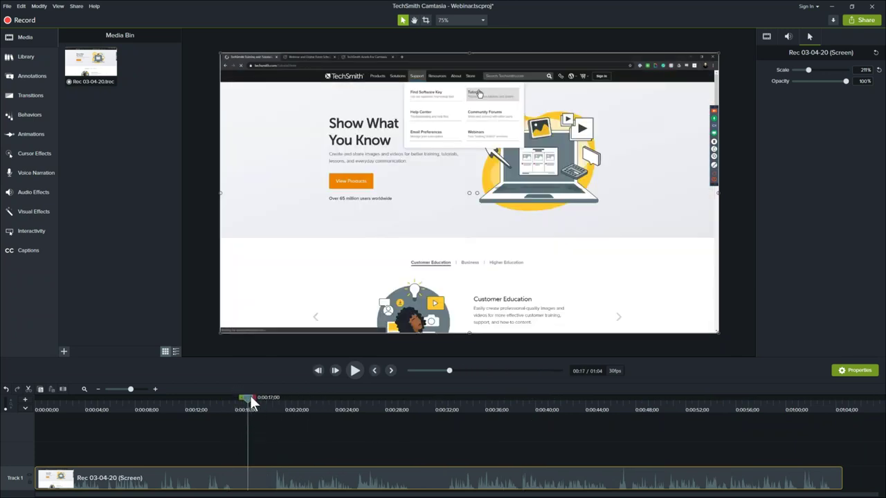
pyautogui.moveTo(239, 397); pyautogui.dragTo(283, 399)
pyautogui.click(221, 398)
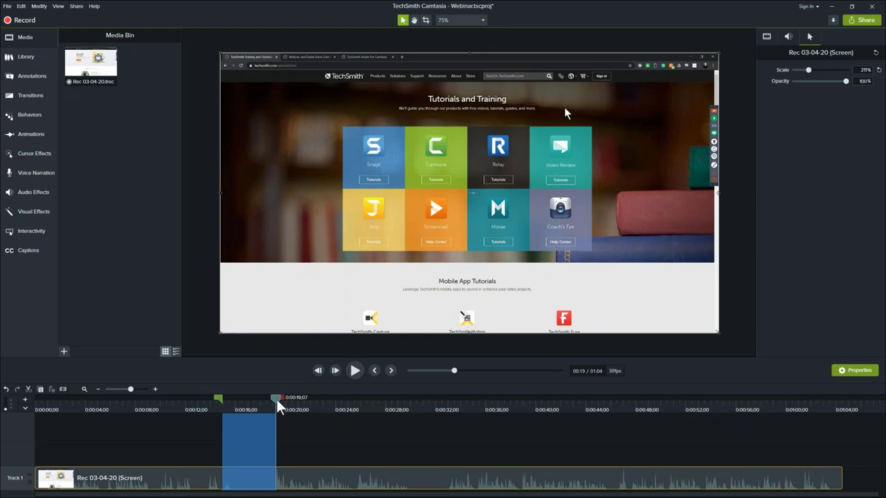
pyautogui.moveTo(277, 400); pyautogui.dragTo(169, 411)
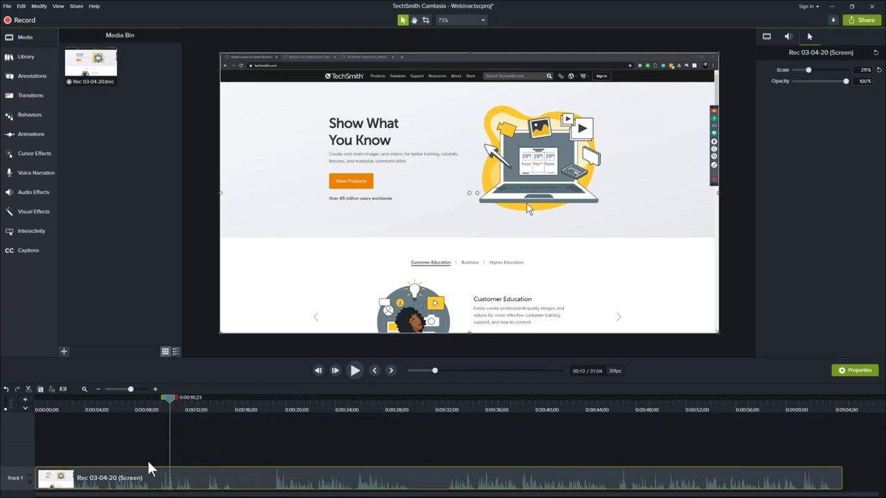
# Play the recording from 0:00:09;07 to observe its cursor movement, and return the playhead to 0:00:09;28
pyautogui.moveTo(148, 465); pyautogui.dragTo(153, 483)
pyautogui.moveTo(172, 400); pyautogui.dragTo(151, 413)
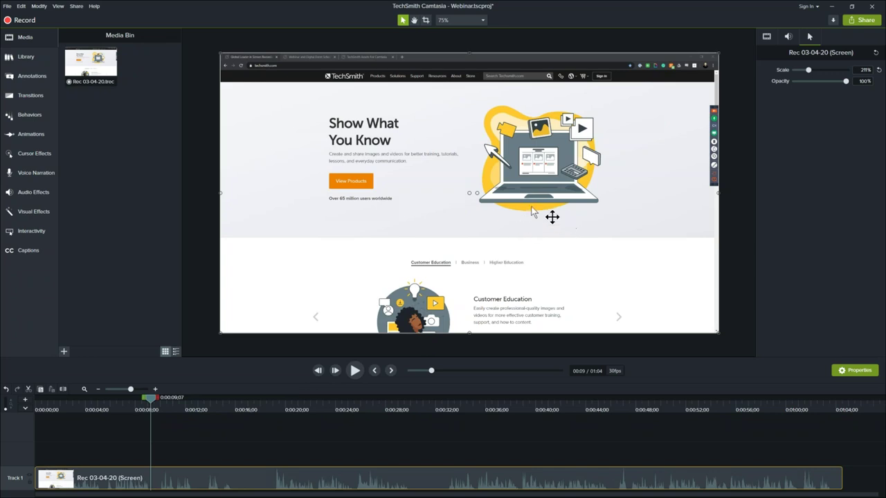
pyautogui.press('space')
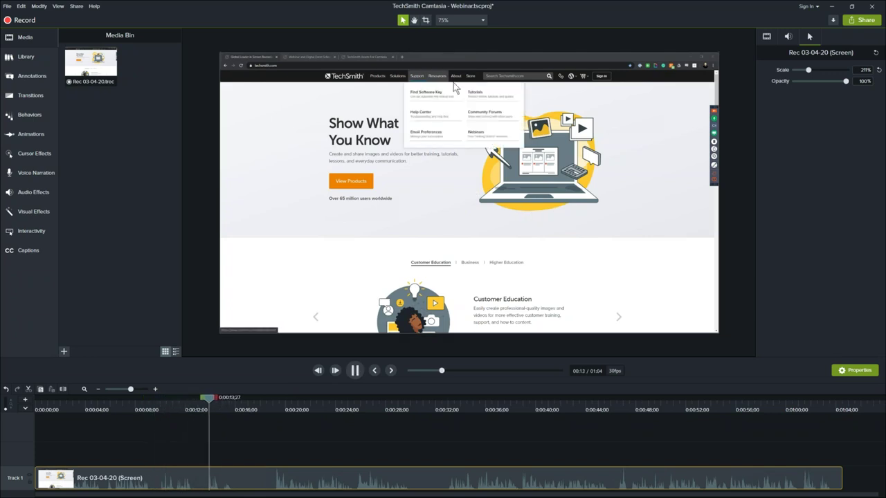
pyautogui.click(359, 369)
pyautogui.moveTo(237, 400); pyautogui.dragTo(159, 394)
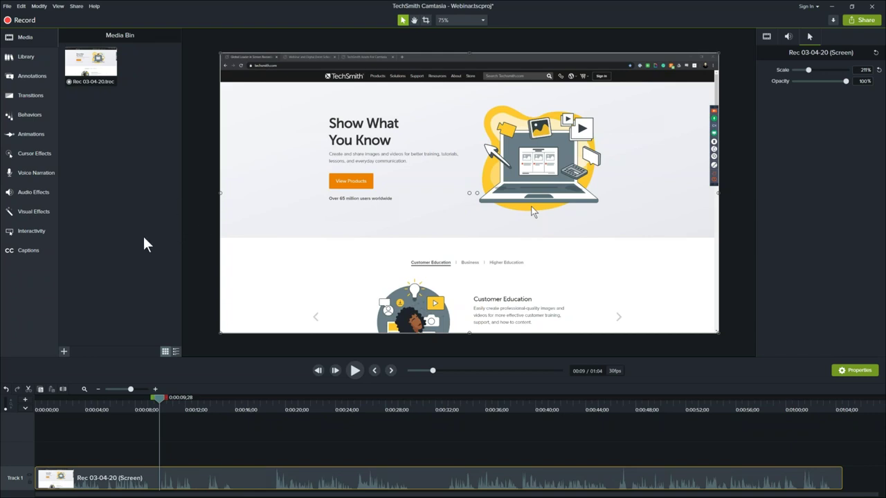
# Apply the Cursor Smoothing effect to the recording on the timeline, and preview the cursor movement from 0:00:09;19
pyautogui.click(52, 158)
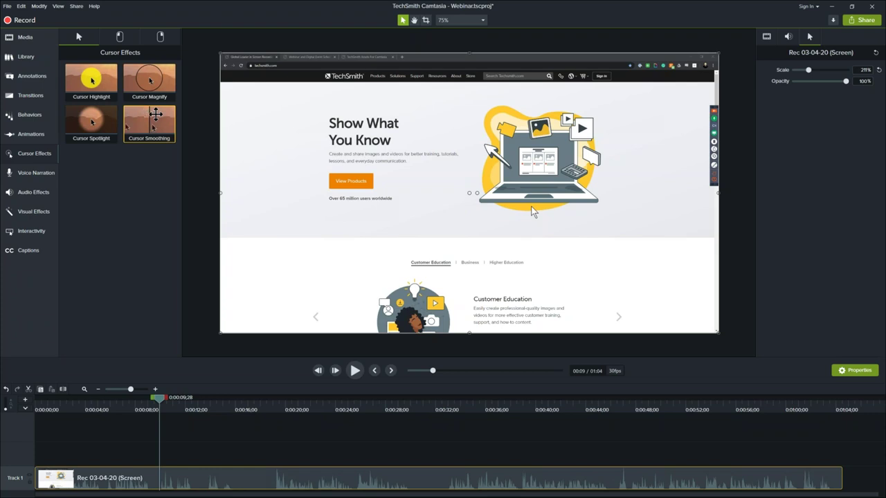
pyautogui.moveTo(148, 123); pyautogui.dragTo(223, 483)
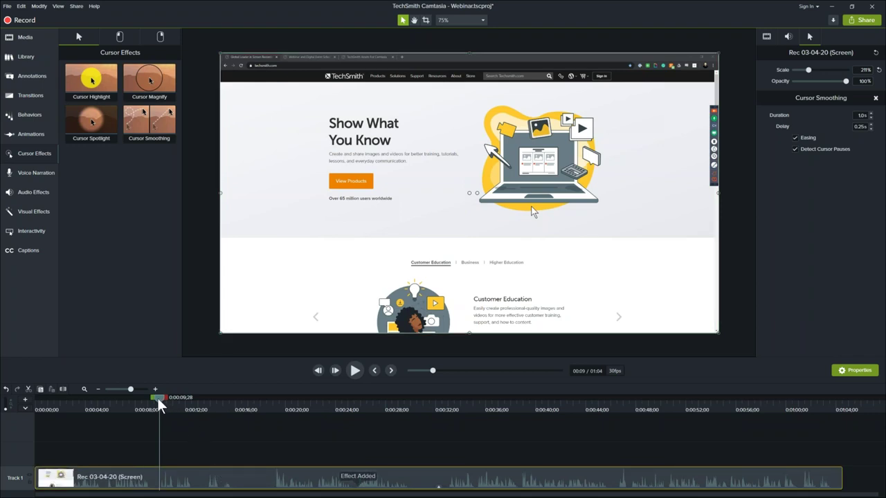
pyautogui.moveTo(158, 400); pyautogui.dragTo(155, 400)
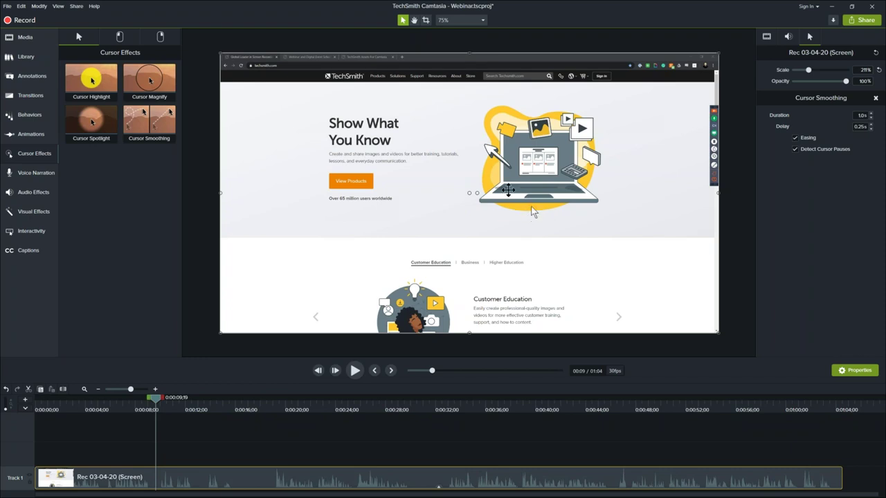
pyautogui.click(355, 374)
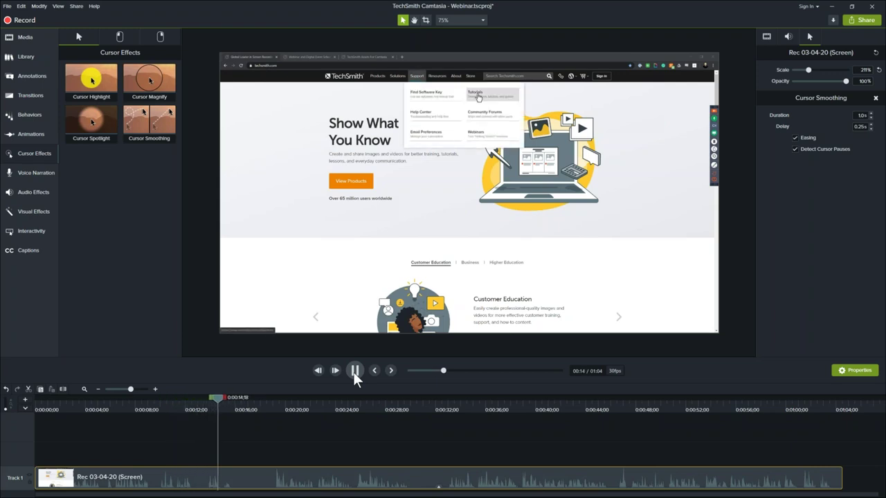
pyautogui.press('space')
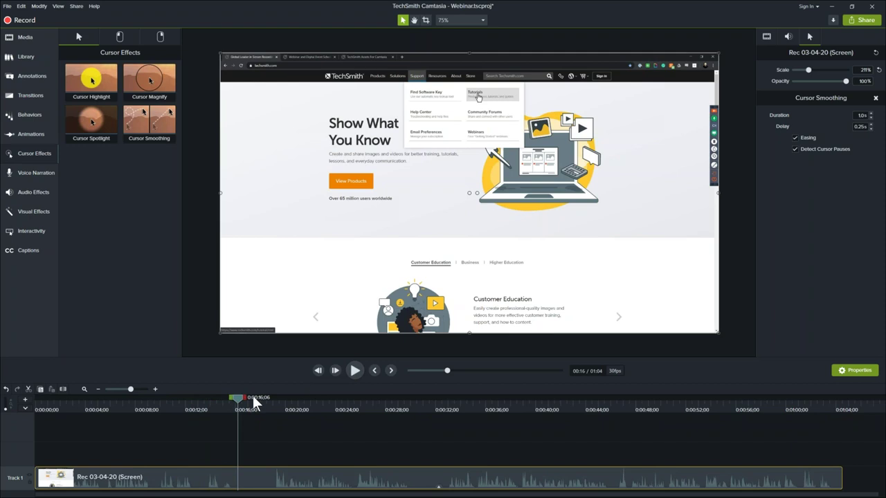
pyautogui.click(152, 410)
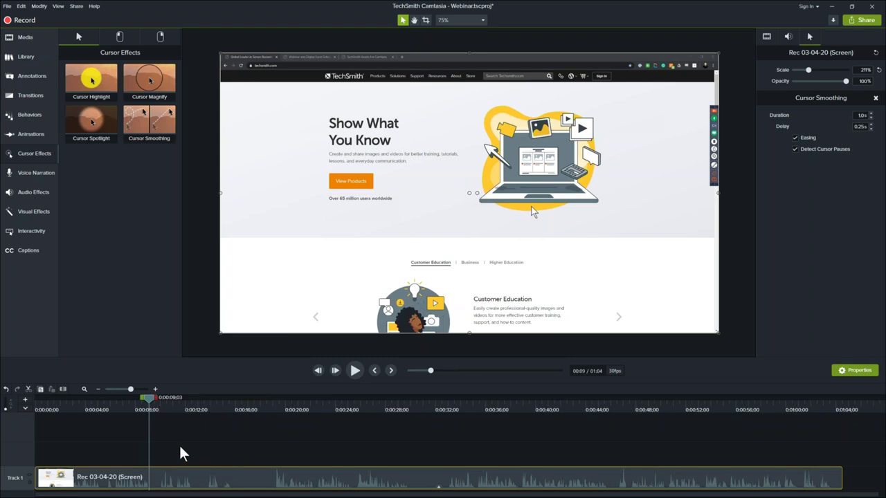
# Cut the section from 0:00:16;01 to 0:00:18;27 out of the recording, undoing and repeating the cut once
pyautogui.moveTo(148, 399); pyautogui.dragTo(256, 411)
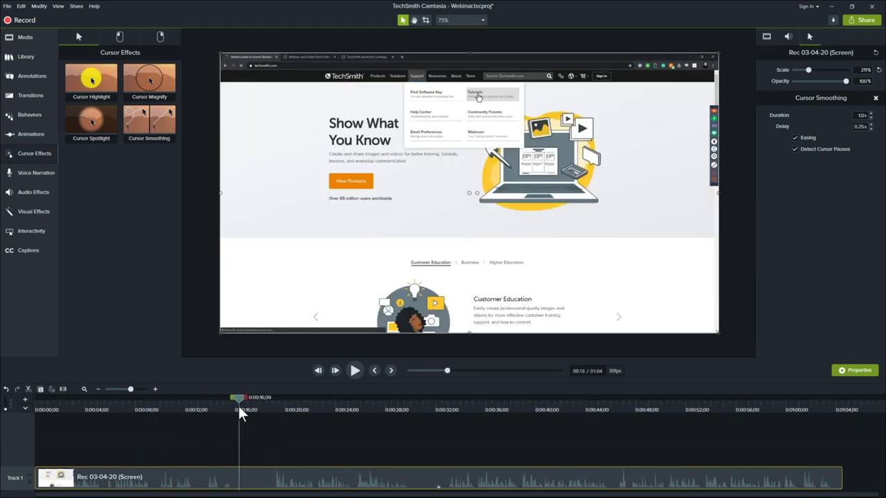
pyautogui.click(237, 405)
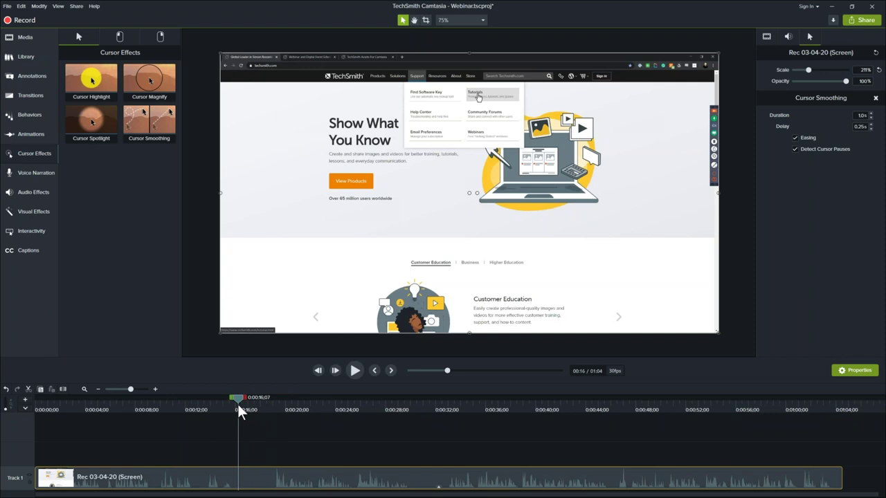
pyautogui.moveTo(236, 402)
pyautogui.mouseDown()
pyautogui.moveTo(221, 404)
pyautogui.moveTo(234, 400)
pyautogui.mouseUp()
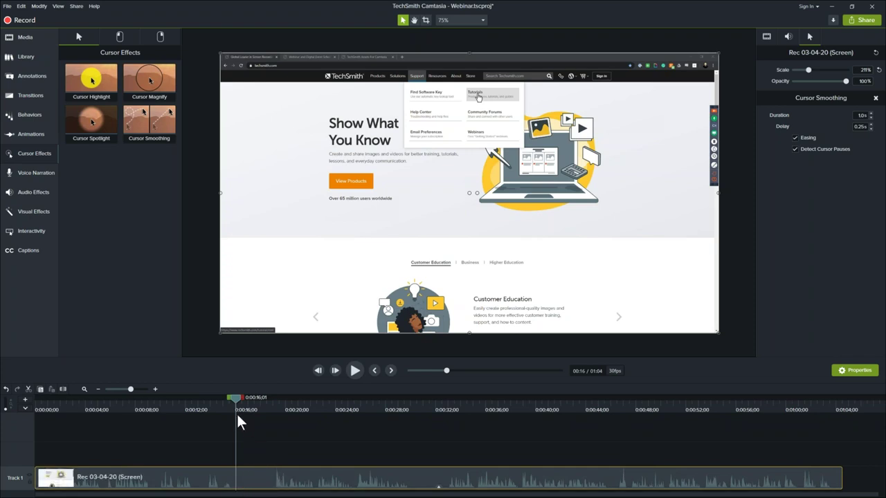
pyautogui.moveTo(236, 400)
pyautogui.mouseDown()
pyautogui.moveTo(227, 404)
pyautogui.moveTo(272, 409)
pyautogui.moveTo(200, 410)
pyautogui.moveTo(233, 413)
pyautogui.mouseUp()
pyautogui.moveTo(241, 399); pyautogui.dragTo(279, 399)
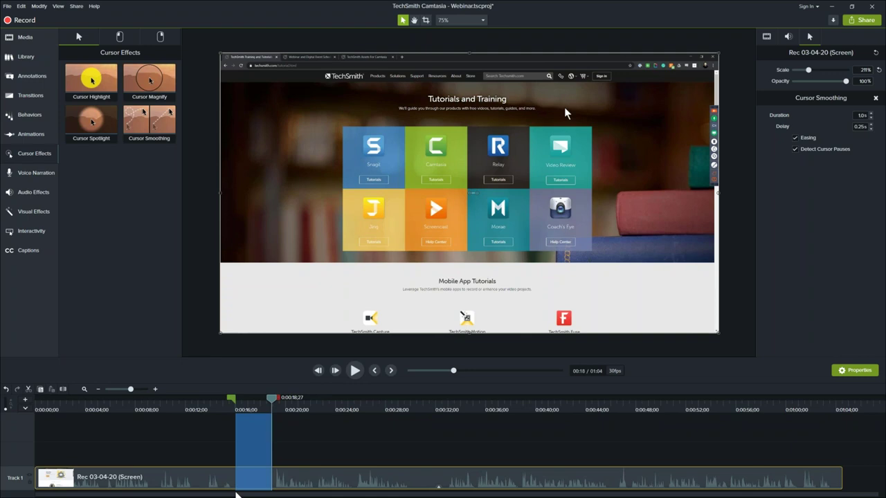
pyautogui.click(28, 388)
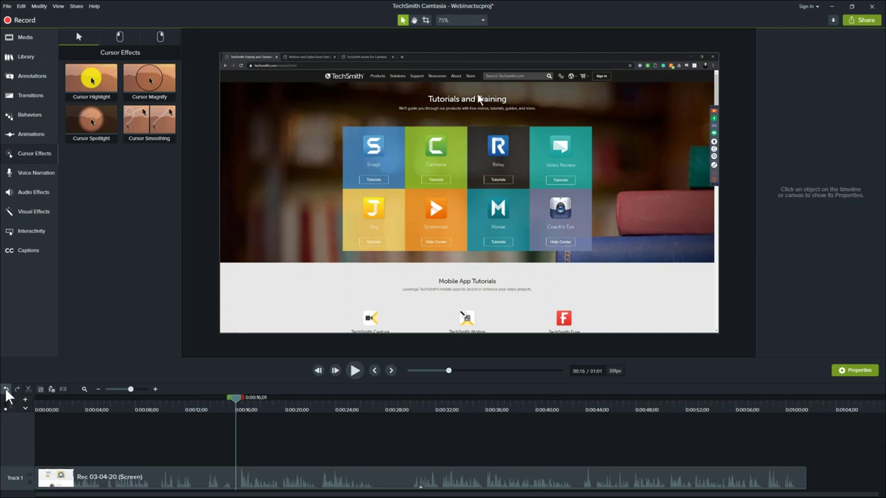
pyautogui.click(6, 389)
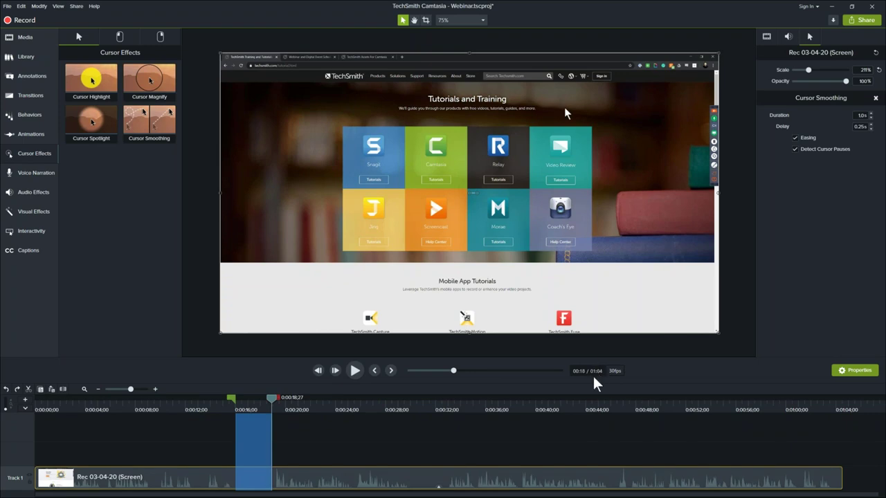
pyautogui.click(28, 389)
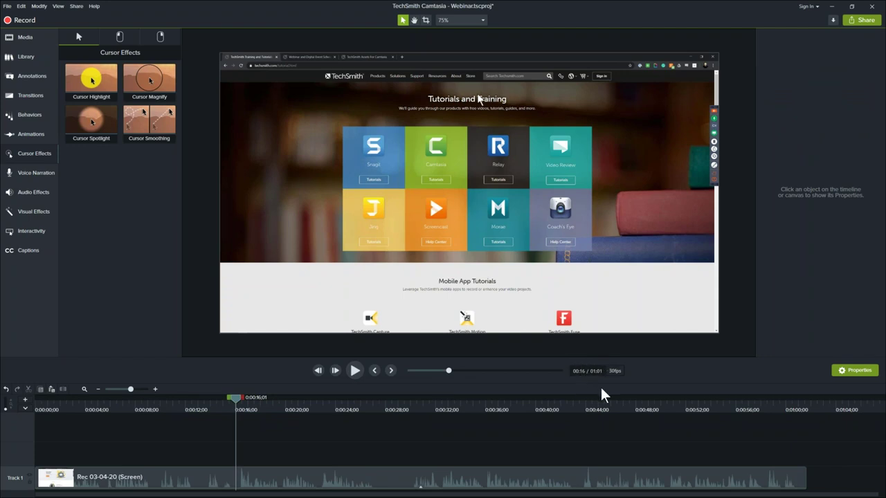
# Cut a second section, from 0:00:27;15 to 0:00:29;27, out of the recording
pyautogui.click(348, 409)
pyautogui.moveTo(350, 407); pyautogui.dragTo(411, 402)
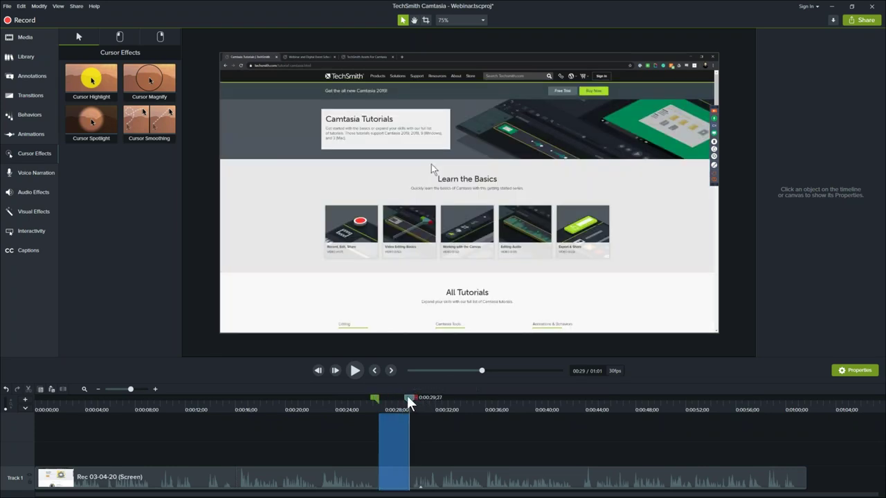
pyautogui.click(28, 390)
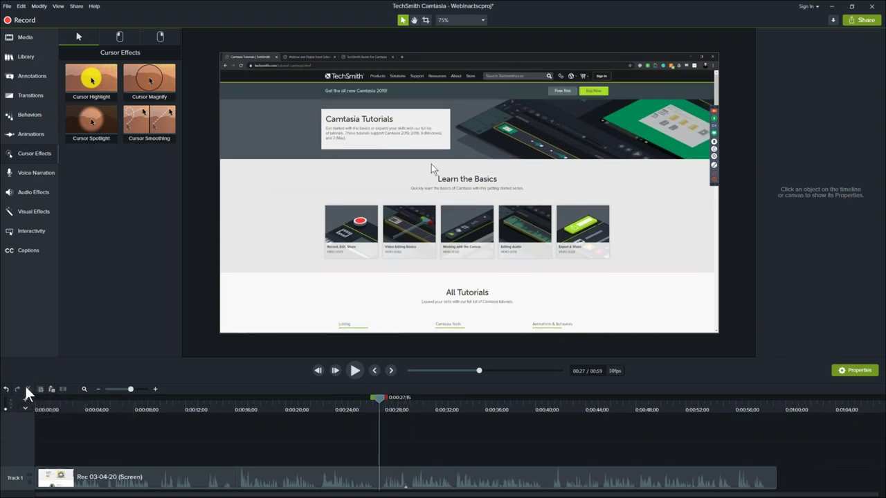
# Examine the recording between about 25 and 27 seconds on a magnified timeline, and fit the whole recording to the timeline again
pyautogui.click(380, 408)
pyautogui.moveTo(380, 408); pyautogui.dragTo(360, 409)
pyautogui.click(362, 477)
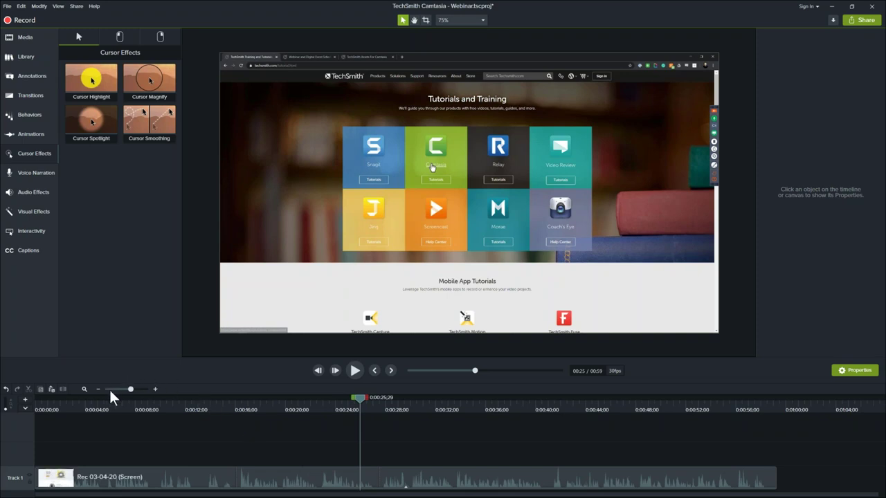
pyautogui.click(155, 390)
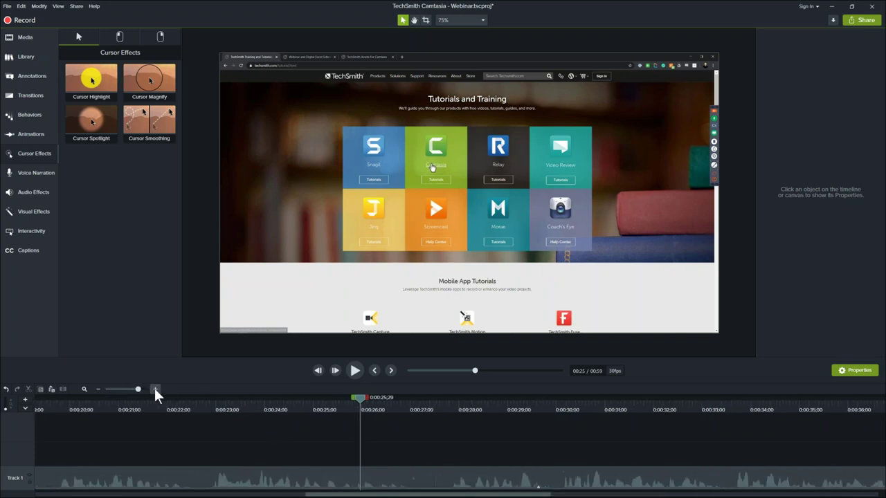
pyautogui.click(155, 389)
pyautogui.moveTo(359, 399); pyautogui.dragTo(458, 400)
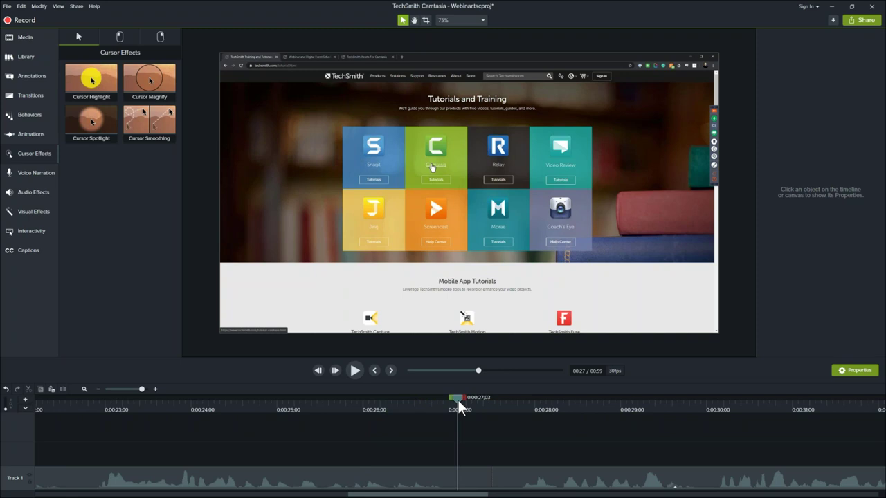
pyautogui.moveTo(458, 402); pyautogui.dragTo(359, 405)
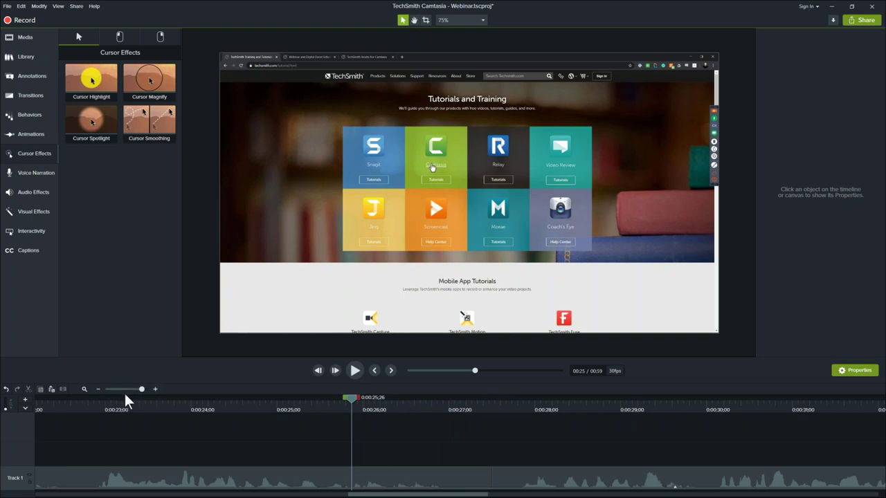
pyautogui.click(99, 389)
pyautogui.click(98, 389)
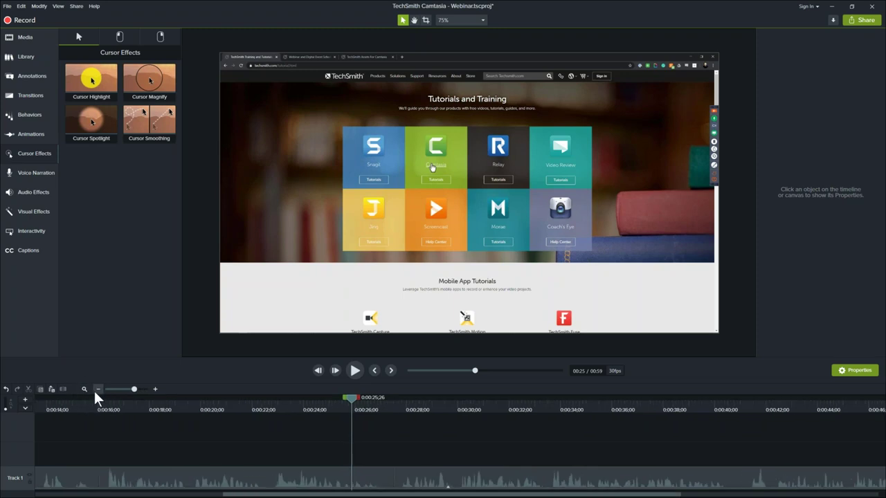
pyautogui.click(84, 389)
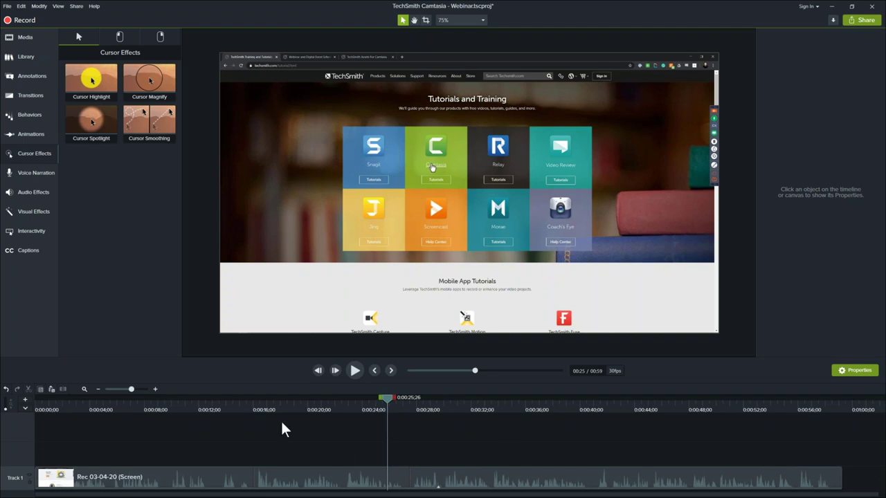
# Add the Fade transition to the start and end of the recording, and preview it from the beginning
pyautogui.click(37, 415)
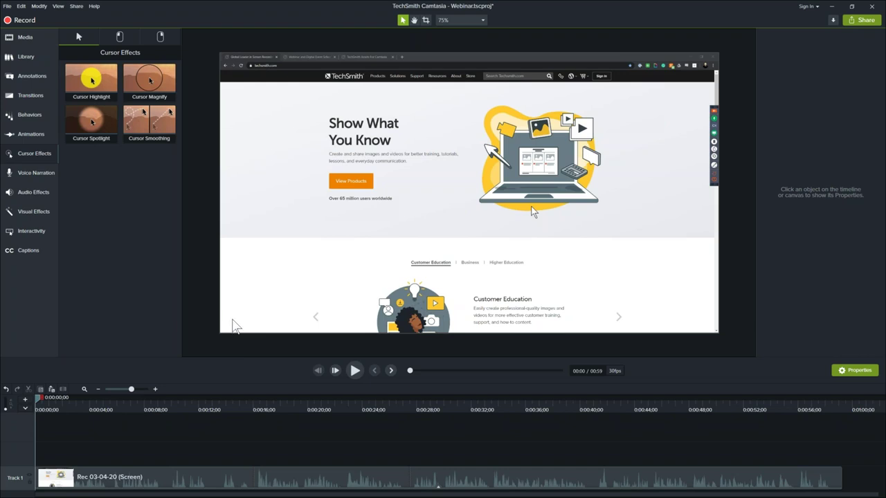
pyautogui.click(31, 97)
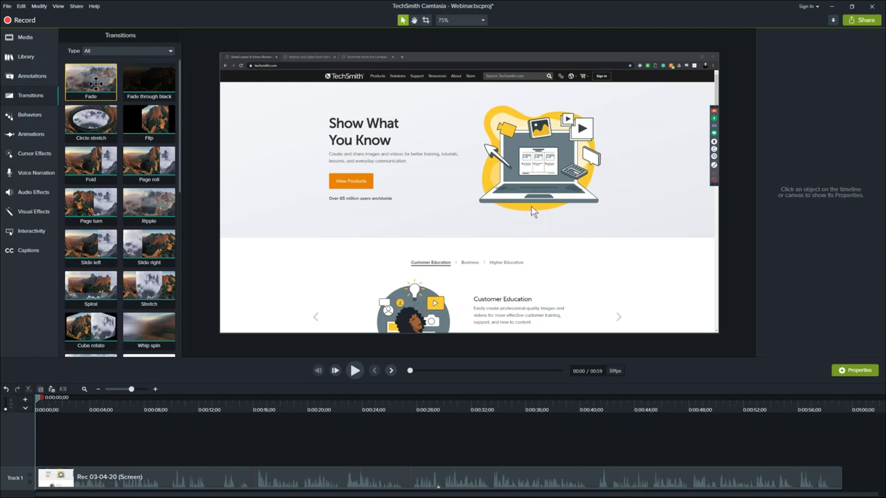
pyautogui.scroll(-3, 130, 118)
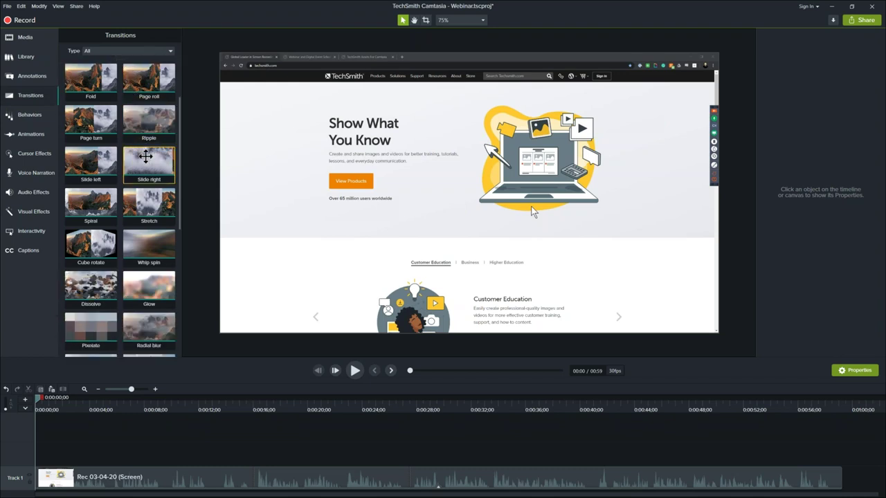
pyautogui.scroll(2, 145, 152)
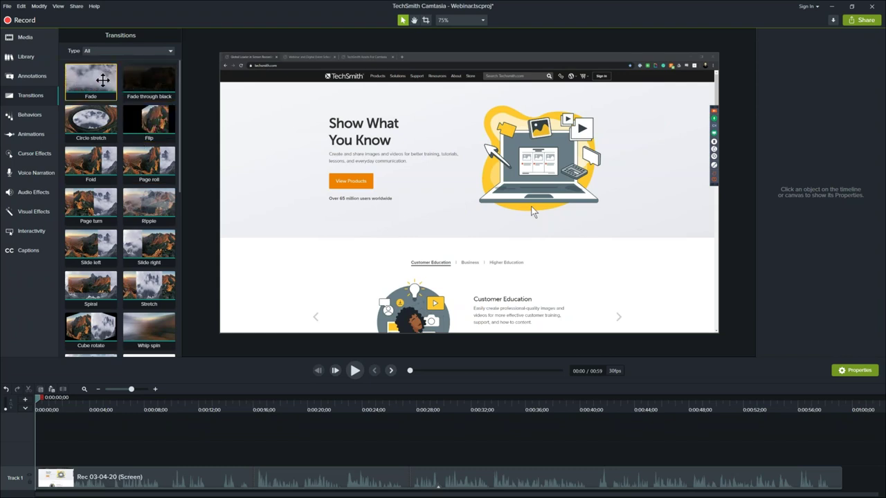
pyautogui.moveTo(96, 93); pyautogui.dragTo(635, 441)
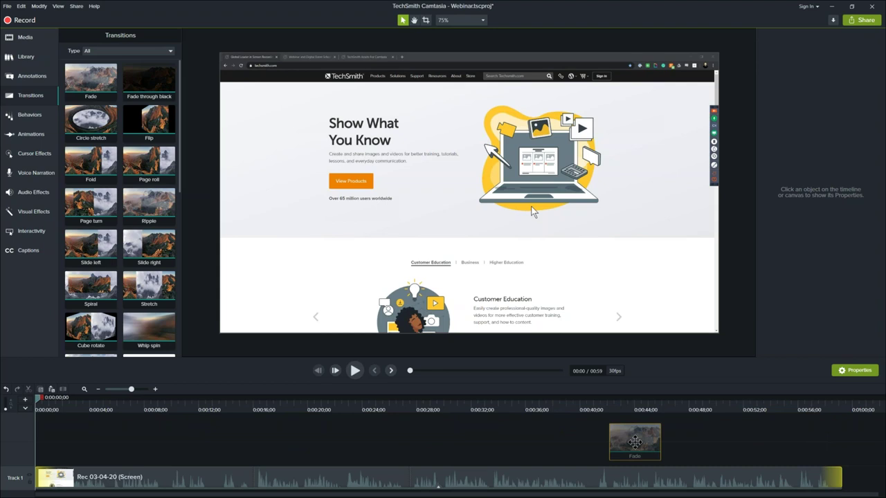
pyautogui.moveTo(634, 441); pyautogui.dragTo(79, 484)
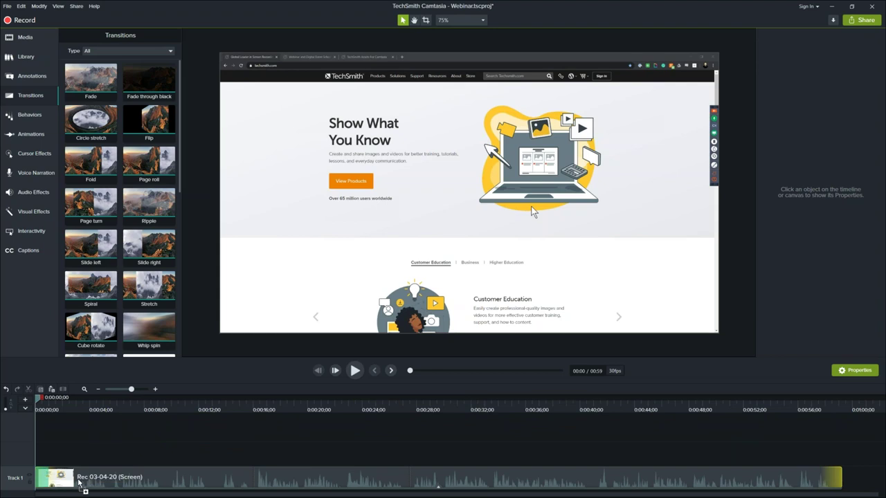
pyautogui.moveTo(79, 478); pyautogui.dragTo(411, 485)
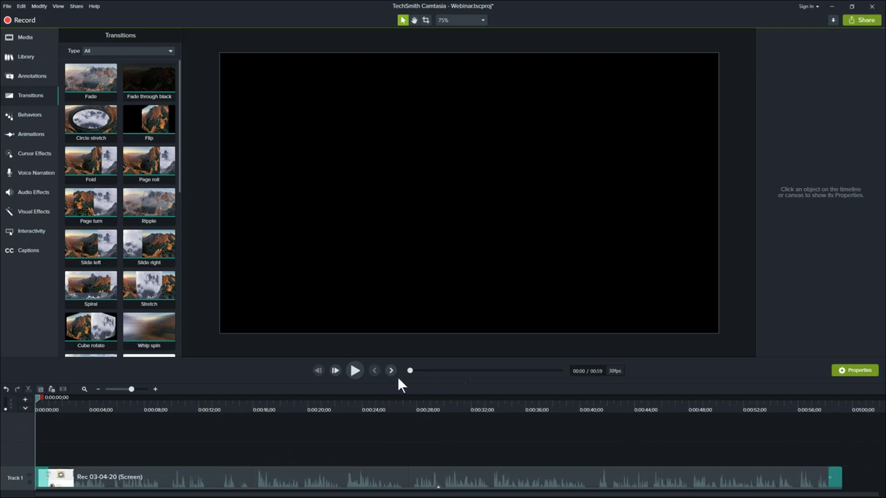
pyautogui.click(355, 371)
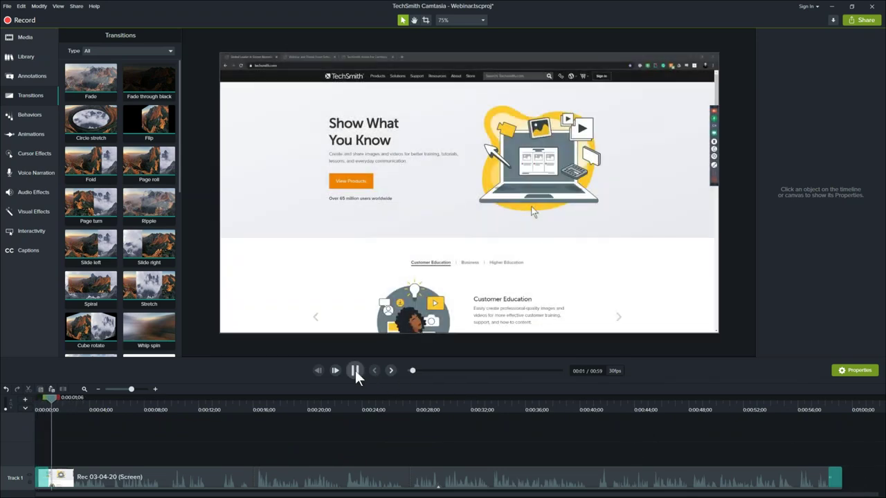
# Add a Zoom-n-Pan animation at 0:00:07;13 that enlarges the upper-left part of the recording, around the web address, to 151% zoom
pyautogui.click(355, 370)
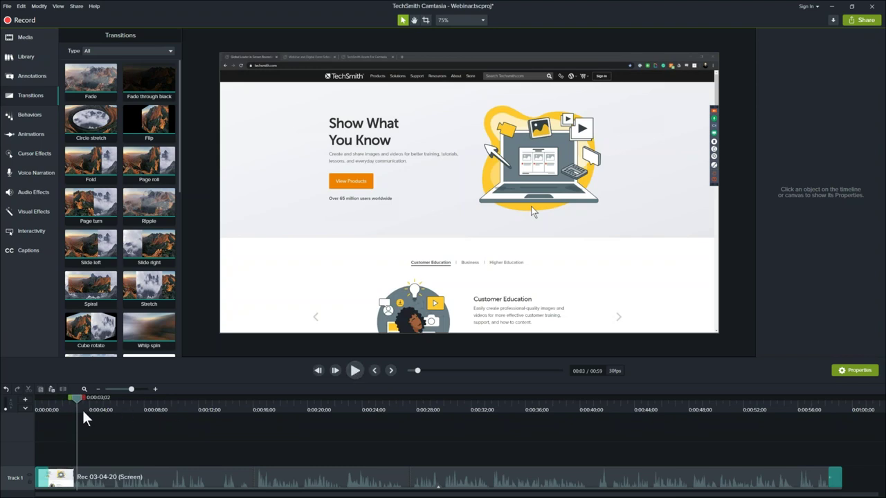
pyautogui.moveTo(75, 397)
pyautogui.mouseDown()
pyautogui.moveTo(30, 405)
pyautogui.moveTo(80, 405)
pyautogui.mouseUp()
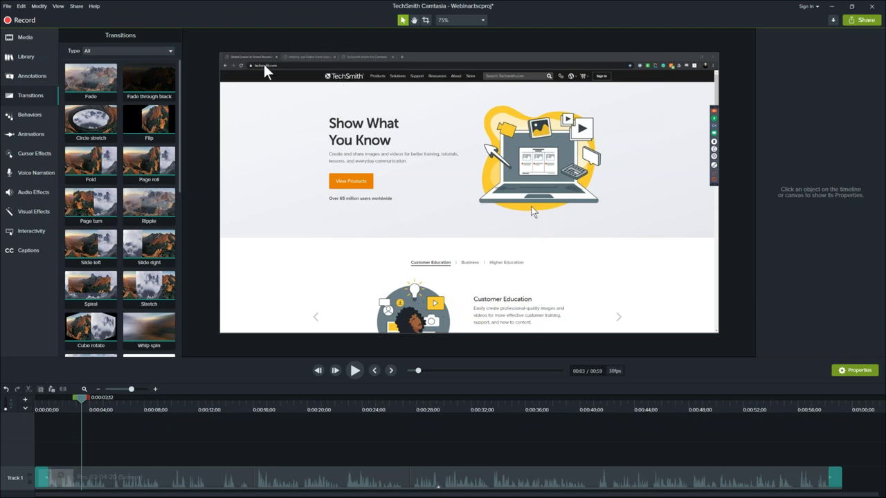
pyautogui.moveTo(82, 399); pyautogui.dragTo(135, 405)
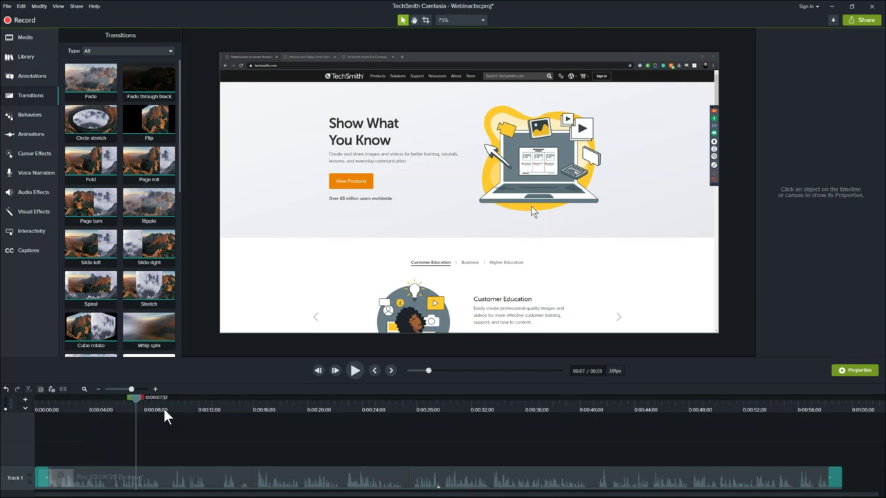
pyautogui.click(115, 403)
pyautogui.click(355, 371)
pyautogui.click(354, 370)
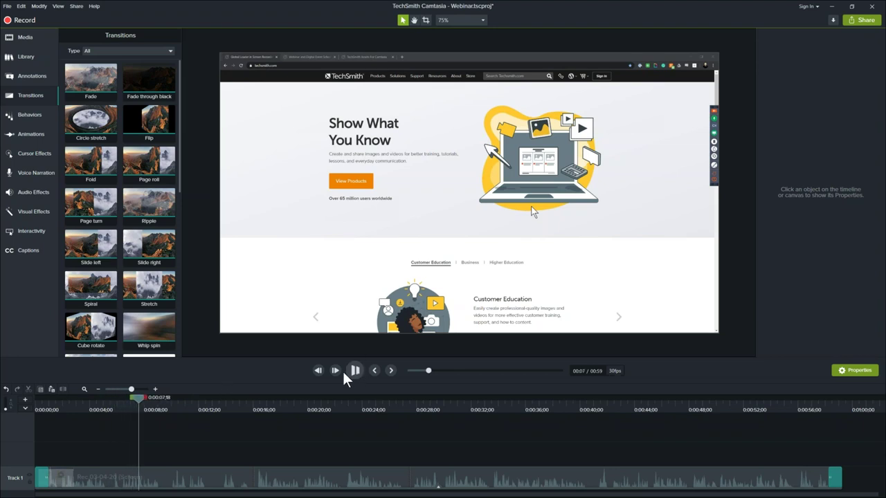
pyautogui.moveTo(138, 405)
pyautogui.mouseDown()
pyautogui.moveTo(119, 411)
pyautogui.moveTo(139, 414)
pyautogui.mouseUp()
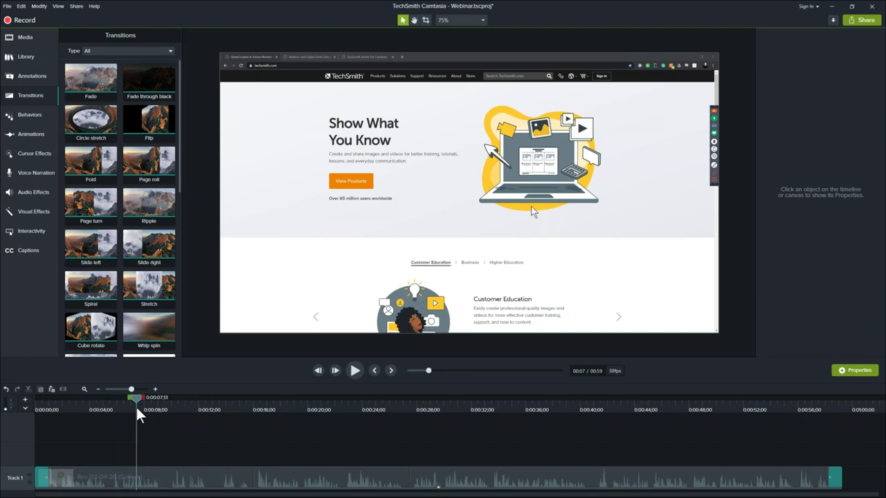
pyautogui.click(35, 135)
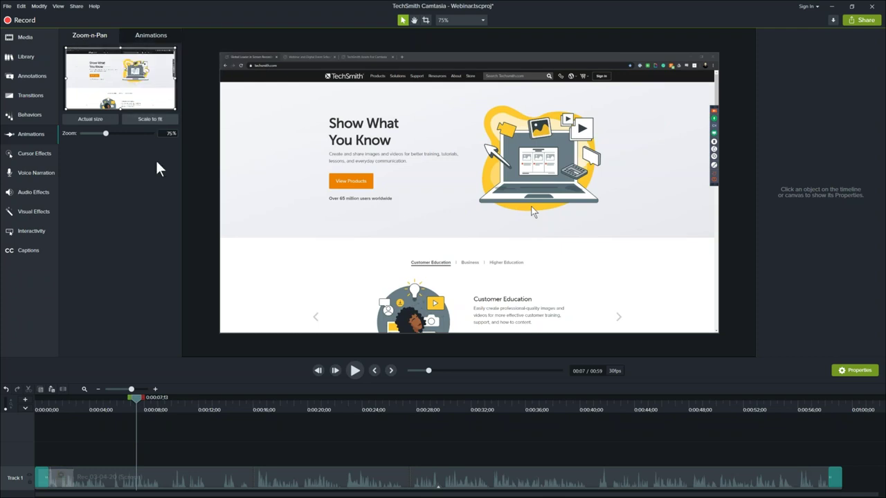
pyautogui.click(154, 481)
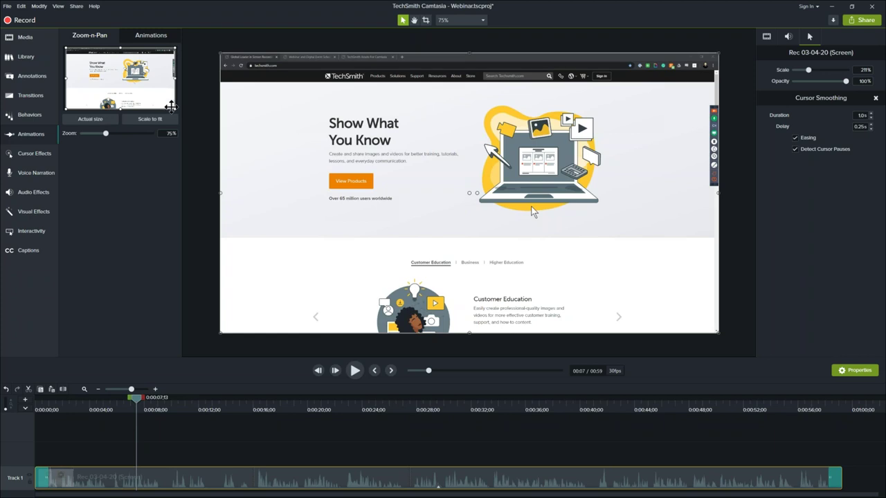
pyautogui.moveTo(173, 107); pyautogui.dragTo(120, 71)
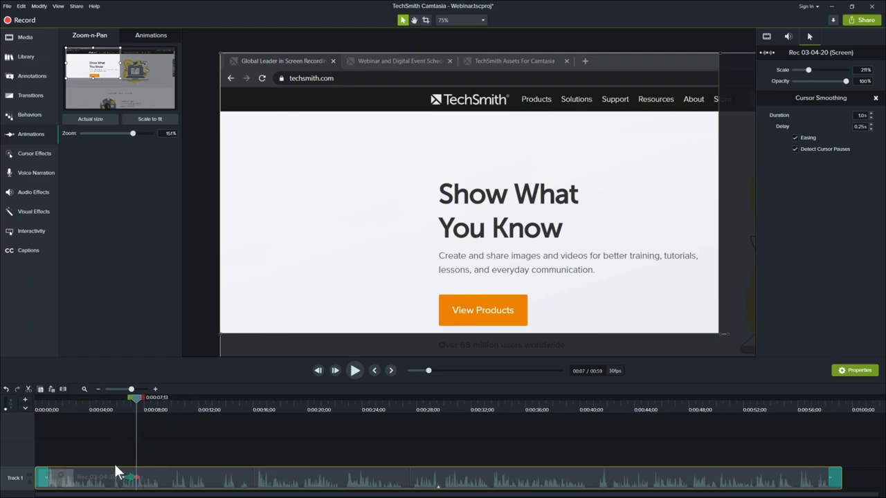
# Magnify the timeline around the zoom animation, scrub through it, and preview it from just before its start
pyautogui.click(155, 389)
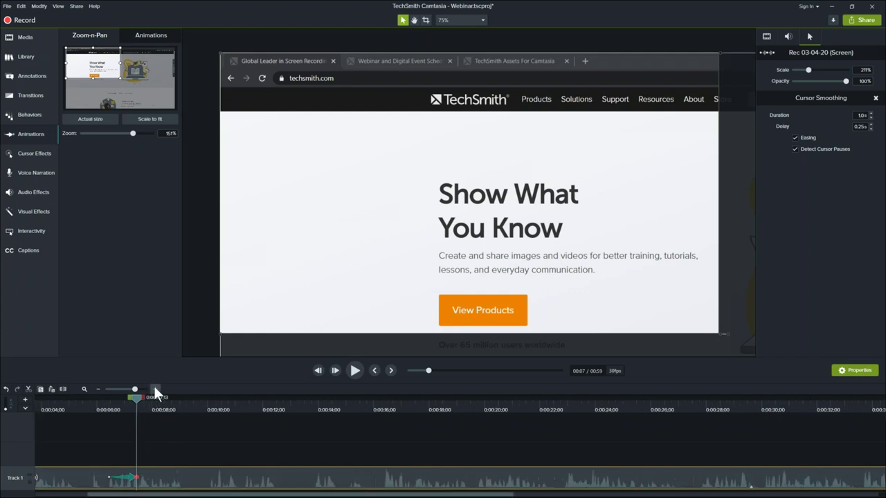
pyautogui.moveTo(138, 400); pyautogui.dragTo(64, 417)
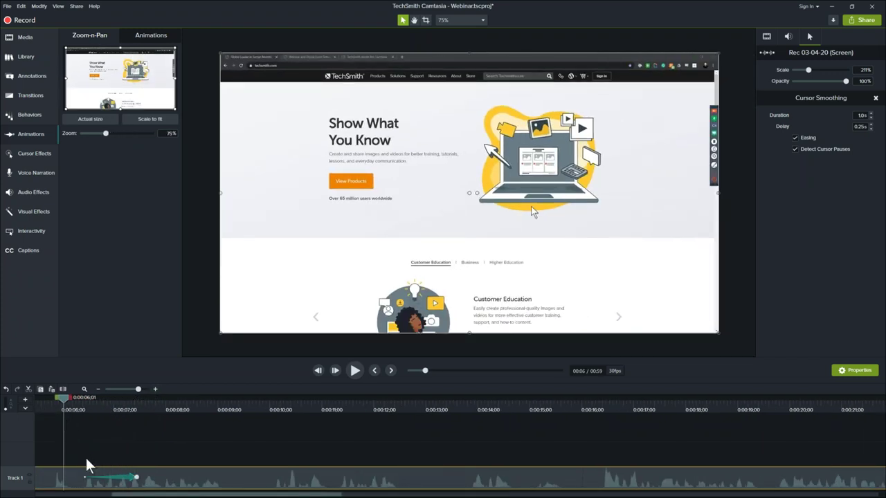
pyautogui.moveTo(62, 400); pyautogui.dragTo(128, 404)
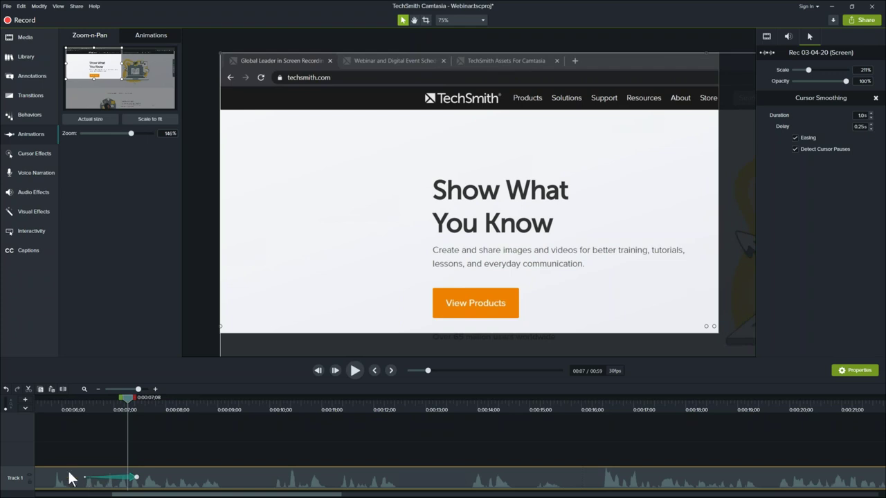
pyautogui.moveTo(73, 405); pyautogui.dragTo(55, 410)
pyautogui.press('space')
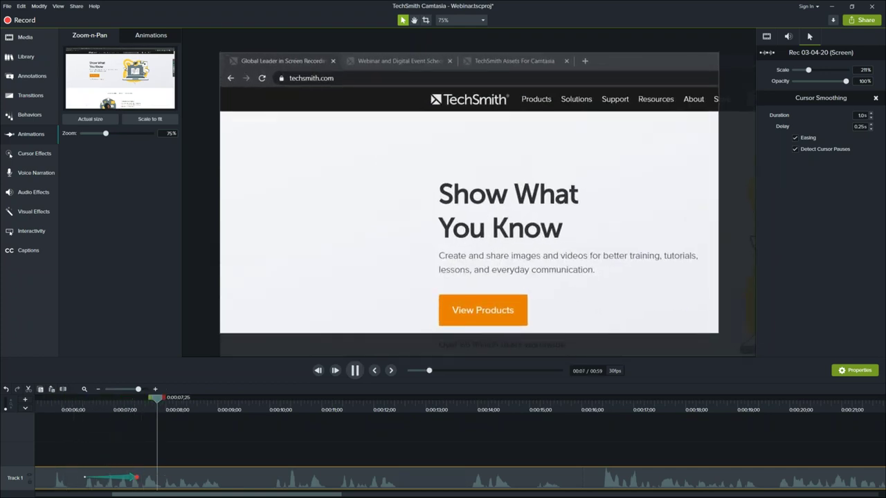
pyautogui.press('space')
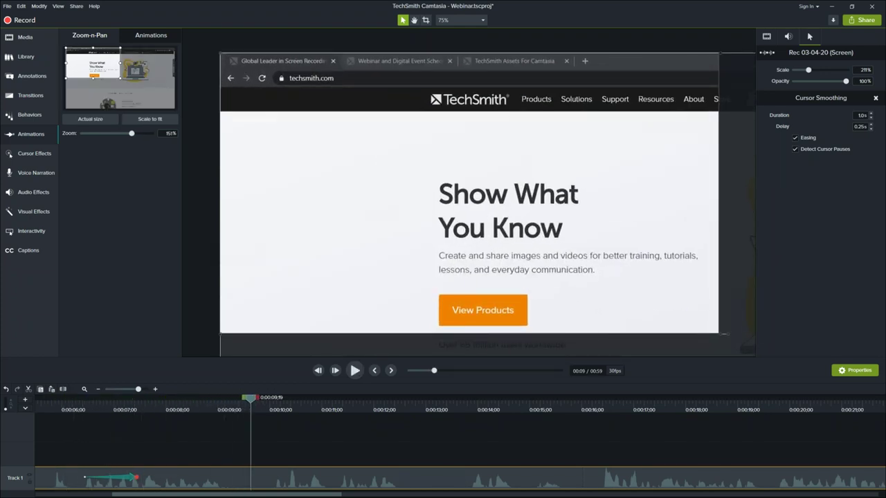
# Add a Spotlight annotation at 0:00:08;05, fit it tightly around the techsmith.com address, and set its intensity to 76
pyautogui.click(69, 404)
pyautogui.moveTo(69, 398); pyautogui.dragTo(173, 403)
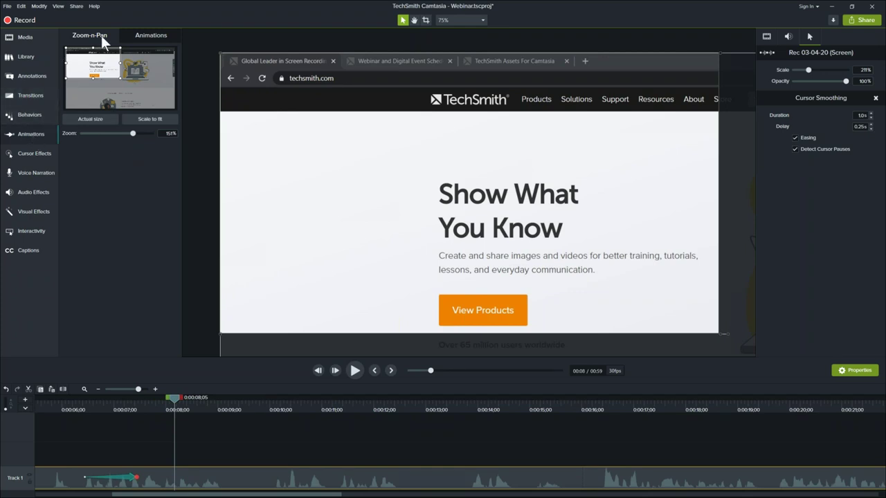
pyautogui.click(34, 77)
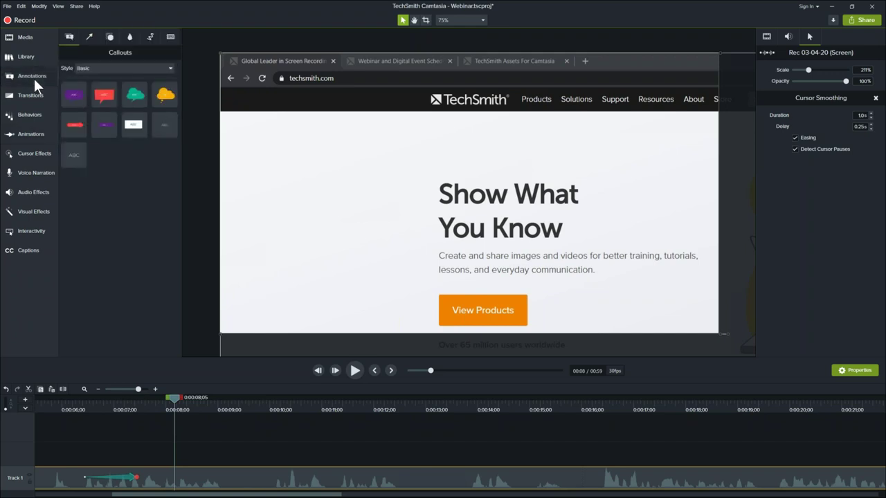
pyautogui.click(130, 38)
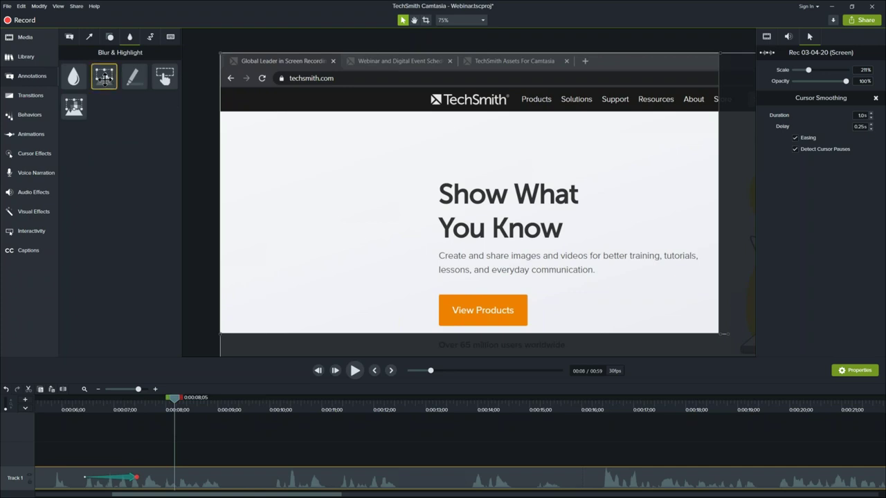
pyautogui.moveTo(105, 79); pyautogui.dragTo(335, 106)
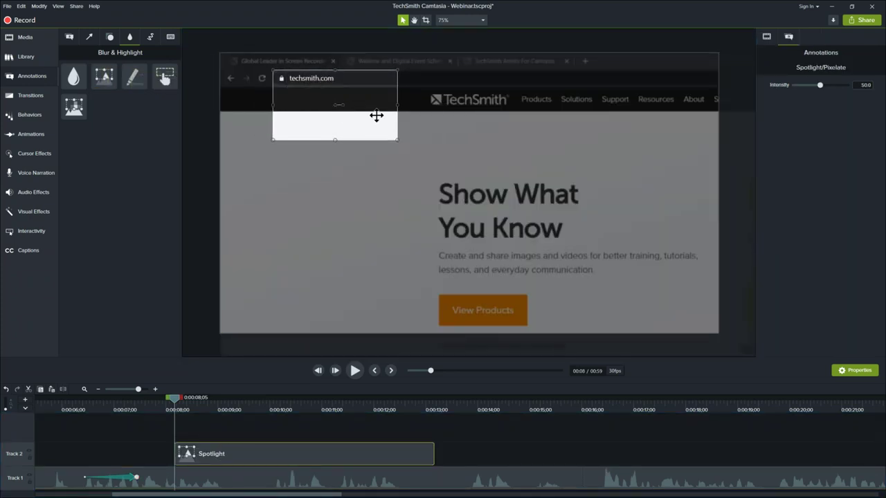
pyautogui.moveTo(392, 136); pyautogui.dragTo(340, 84)
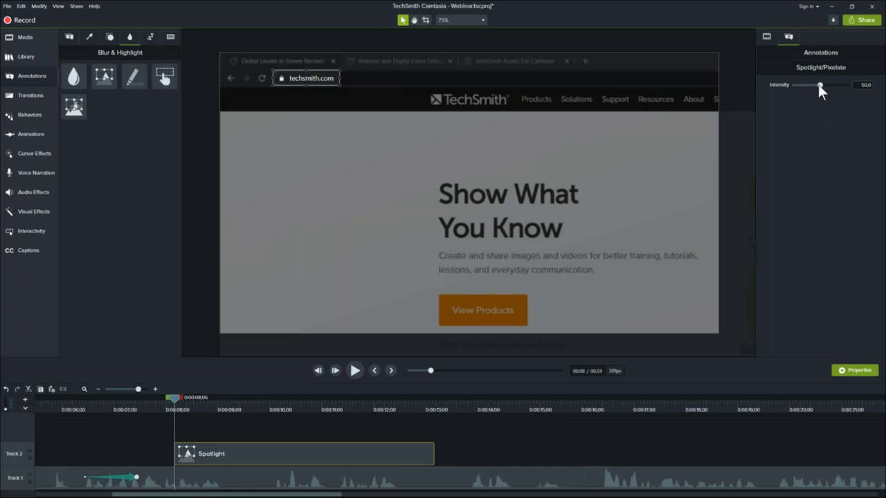
pyautogui.moveTo(818, 84); pyautogui.dragTo(831, 85)
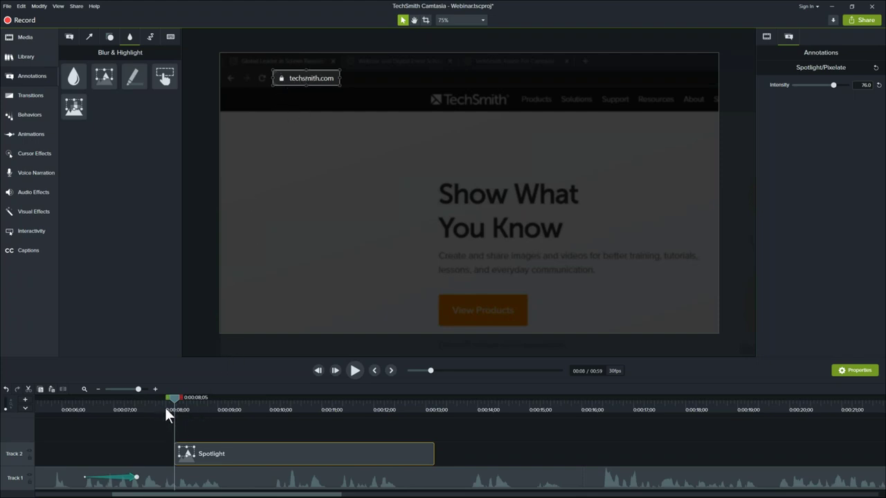
# Move the Spotlight clip earlier so it starts where the zoom animation ends, and check the spotlighted frame
pyautogui.moveTo(175, 399); pyautogui.dragTo(130, 409)
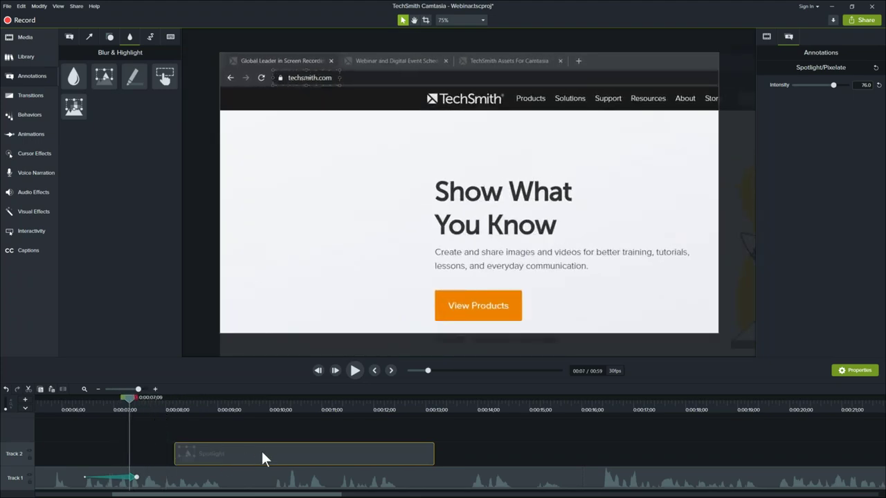
pyautogui.moveTo(263, 454); pyautogui.dragTo(228, 463)
pyautogui.moveTo(125, 398); pyautogui.dragTo(175, 400)
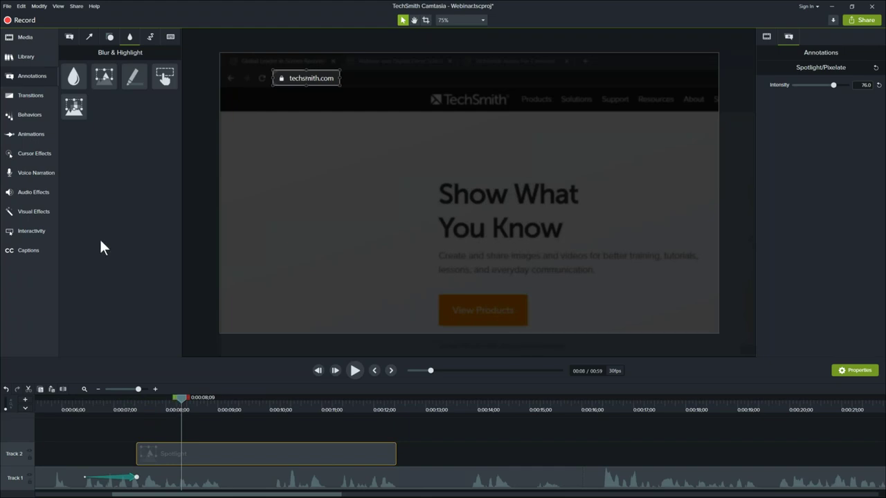
# Add the Fade transition to both ends of the Spotlight clip and preview it from before the zoom animation
pyautogui.click(30, 95)
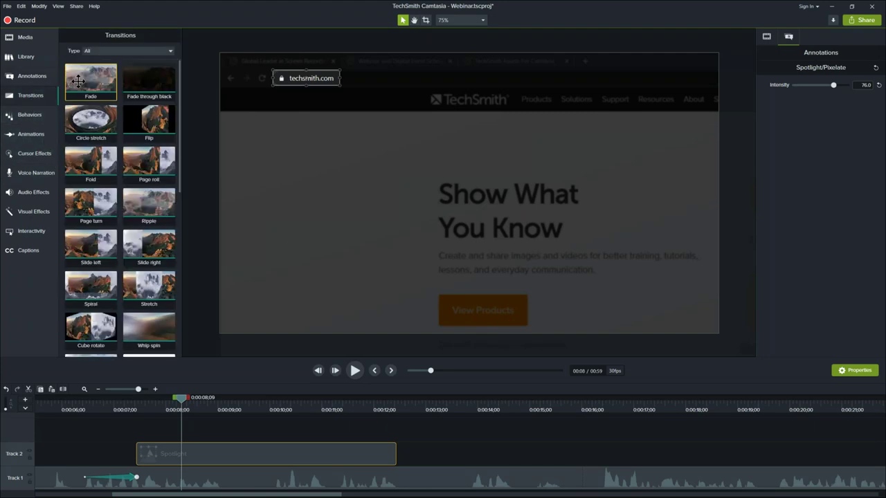
pyautogui.moveTo(78, 82); pyautogui.dragTo(257, 446)
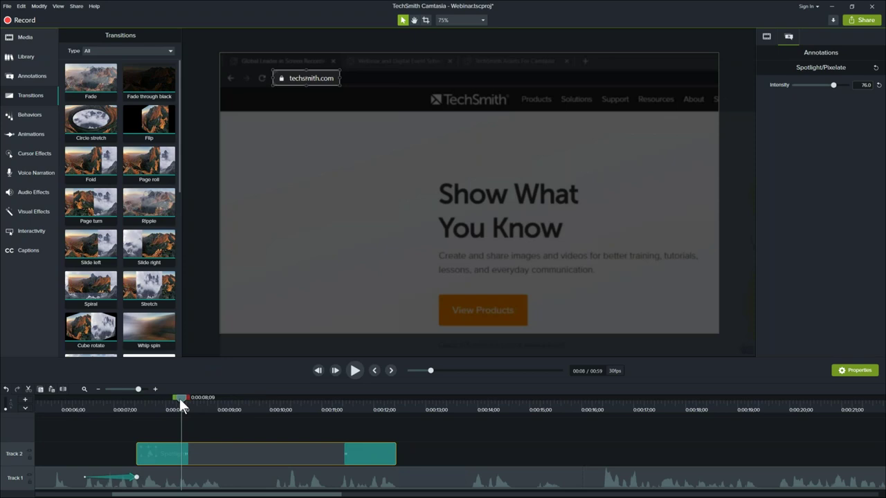
pyautogui.moveTo(180, 402); pyautogui.dragTo(40, 408)
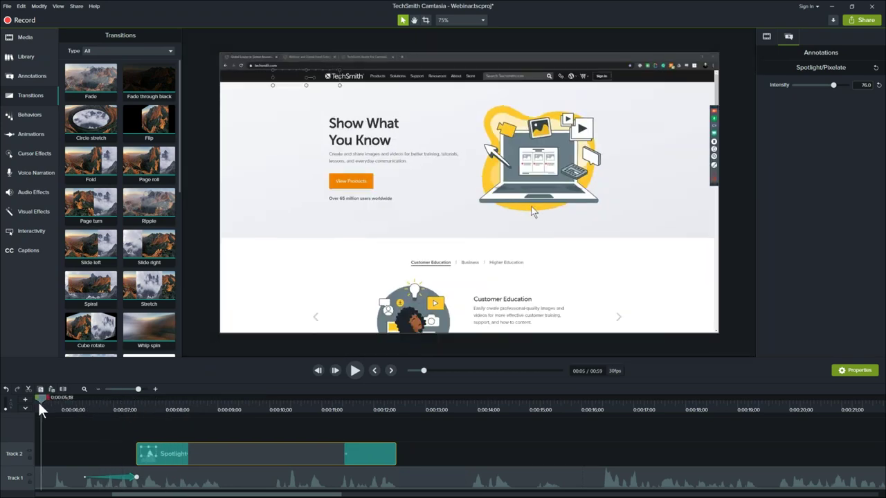
pyautogui.click(352, 372)
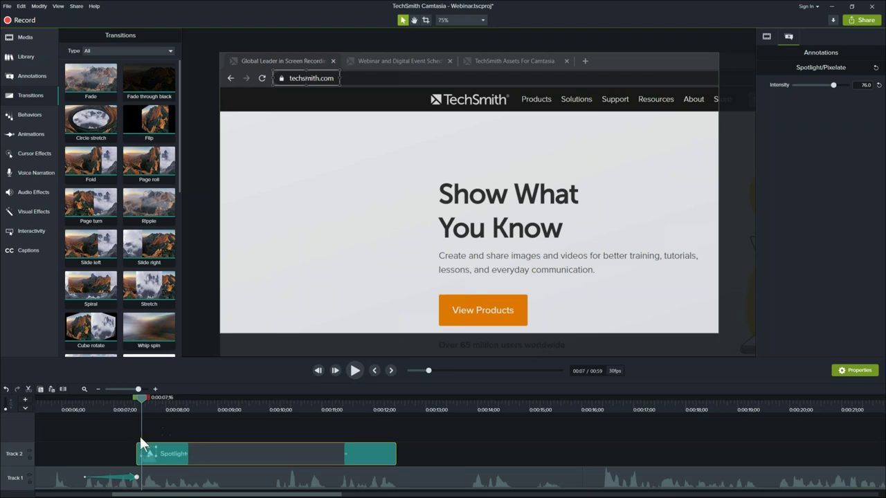
# Lengthen the zoom animation to end at 0:00:08;01 and move the Spotlight clip to start at that point
pyautogui.moveTo(117, 402); pyautogui.dragTo(121, 481)
pyautogui.click(121, 481)
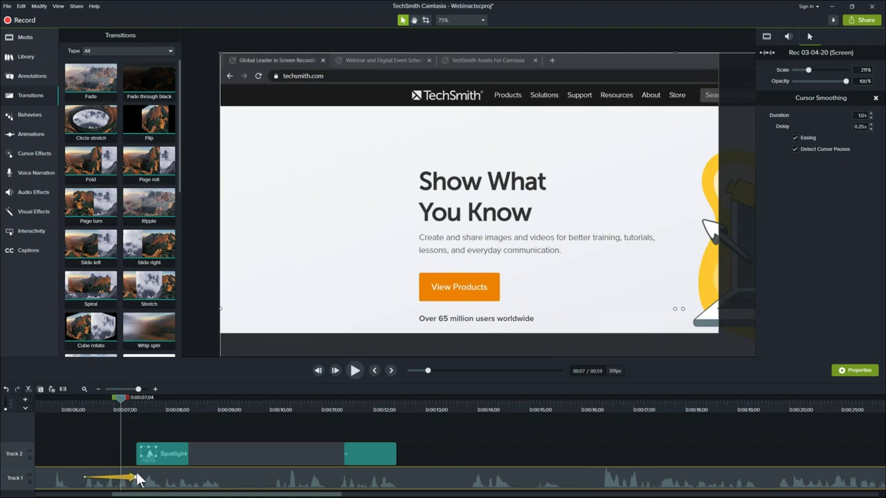
pyautogui.moveTo(134, 477); pyautogui.dragTo(166, 478)
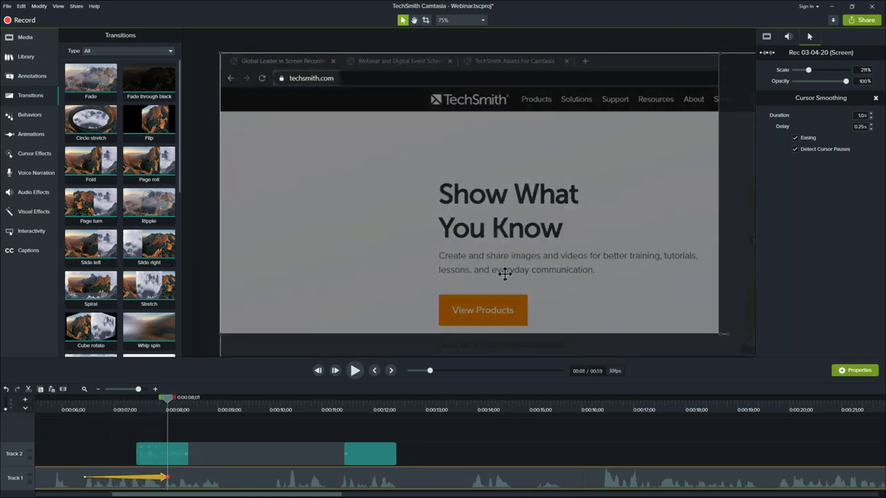
pyautogui.moveTo(176, 443); pyautogui.dragTo(241, 450)
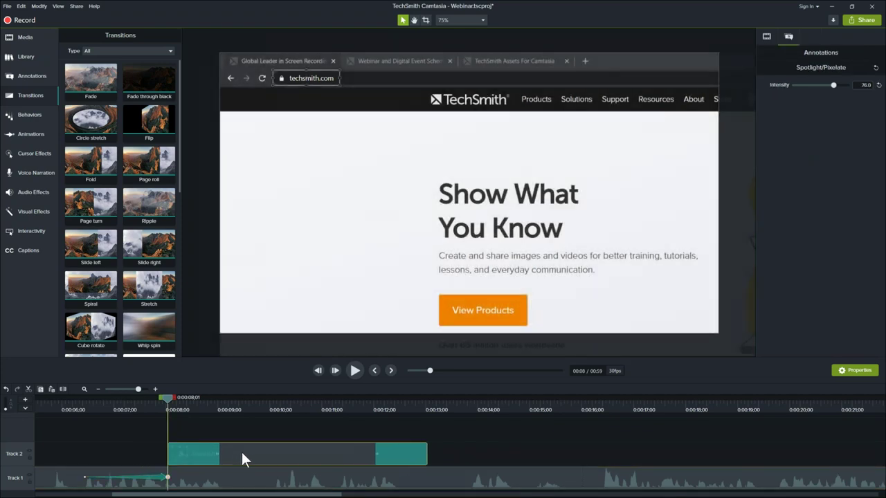
# Preview the slower zoom and the Spotlight from before the zoom animation begins
pyautogui.moveTo(166, 397); pyautogui.dragTo(47, 406)
pyautogui.click(354, 370)
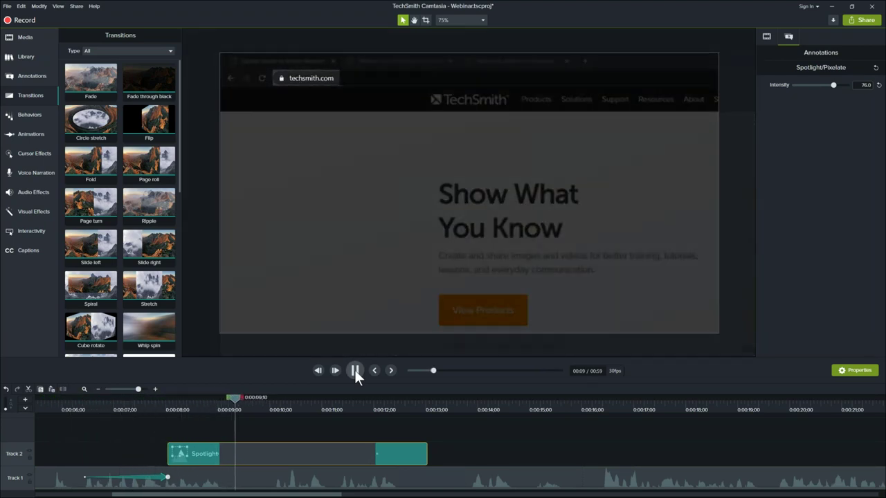
pyautogui.click(354, 370)
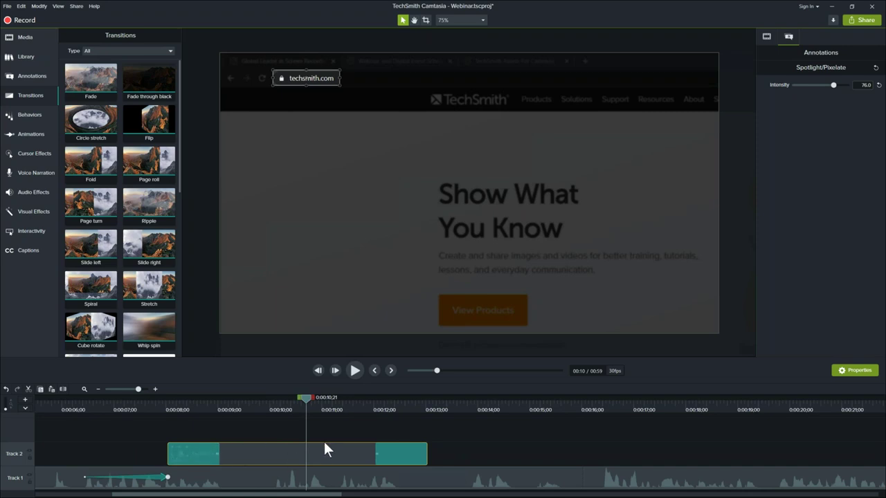
# Shorten the Spotlight's opening fade to 00;14 and trim the clip to end at about 0:00:10, previewing it from 0:00:05;23
pyautogui.click(217, 460)
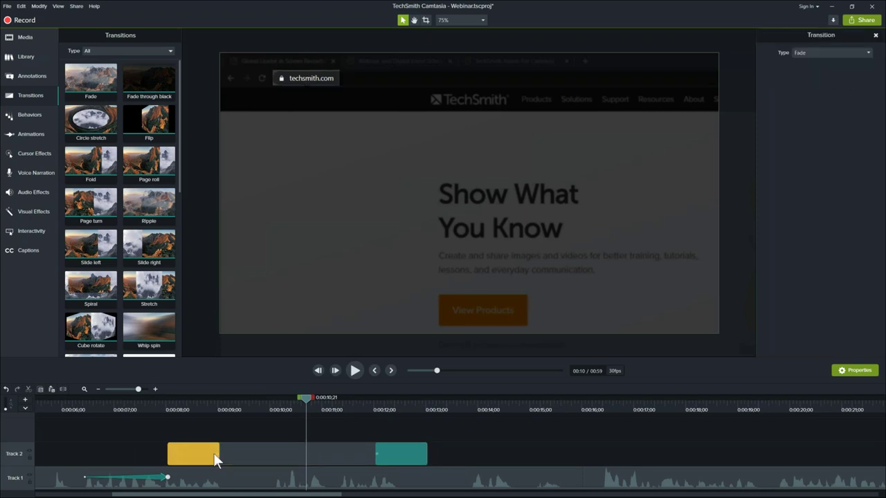
pyautogui.moveTo(216, 450); pyautogui.dragTo(191, 454)
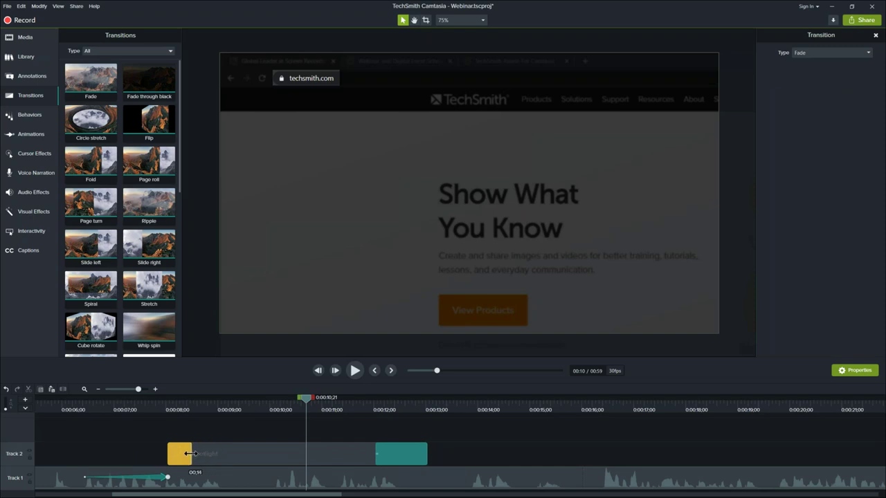
pyautogui.moveTo(373, 449); pyautogui.dragTo(275, 457)
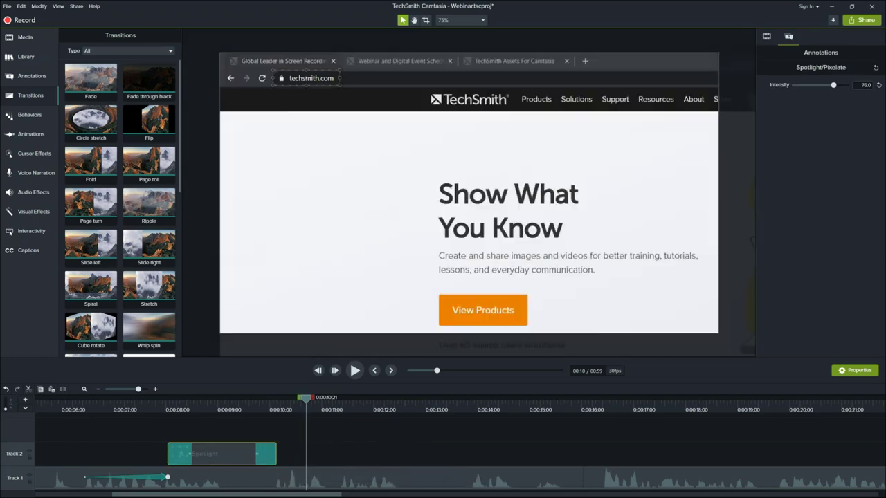
pyautogui.click(50, 402)
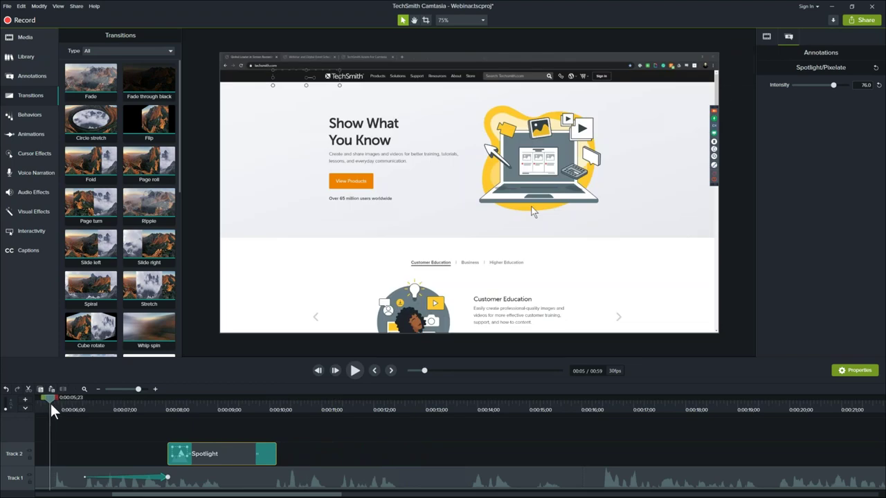
pyautogui.press('space')
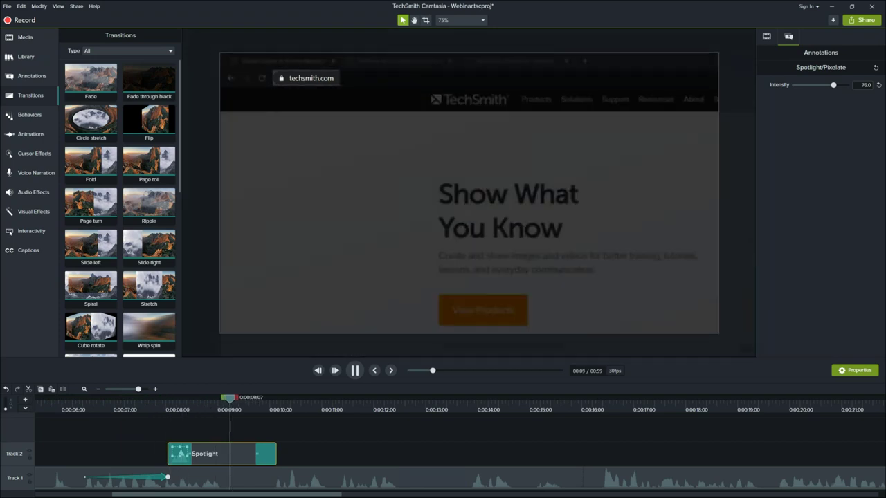
# Add a pan animation to the screen recording at 0:00:11;24, shifting the zoomed frame right across the website's navigation bar and laptop illustration
pyautogui.press('space')
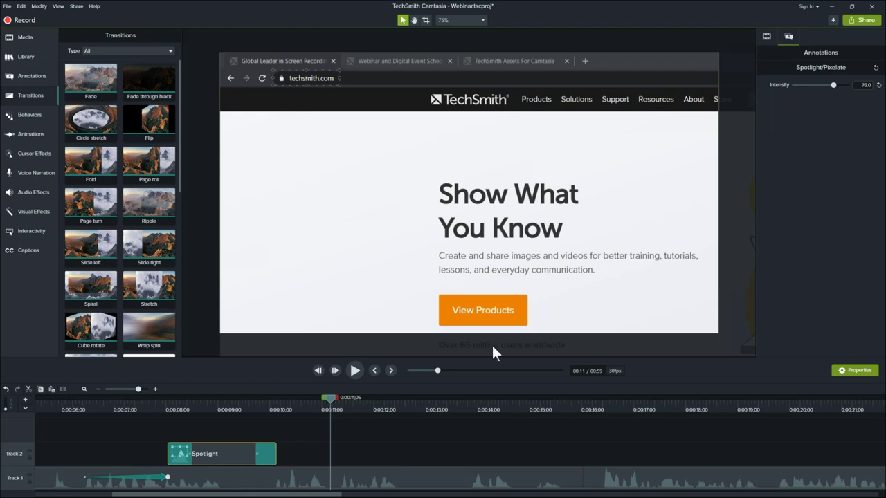
pyautogui.moveTo(324, 404); pyautogui.dragTo(361, 405)
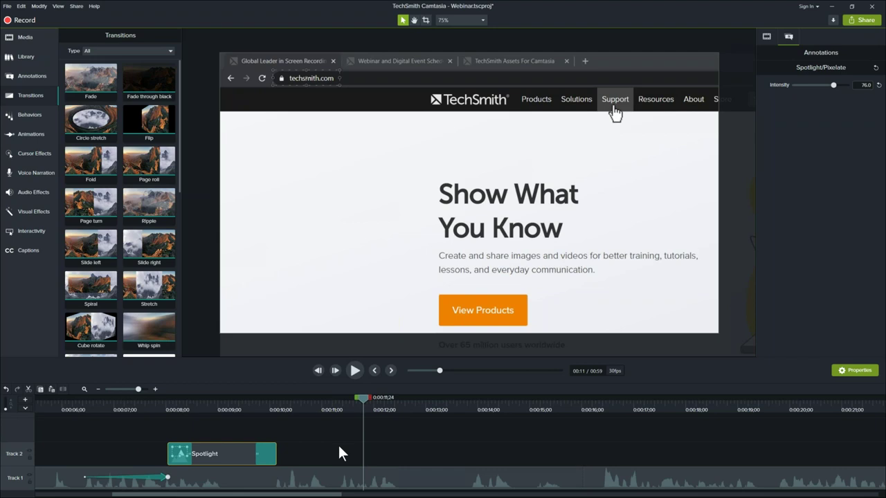
pyautogui.click(348, 478)
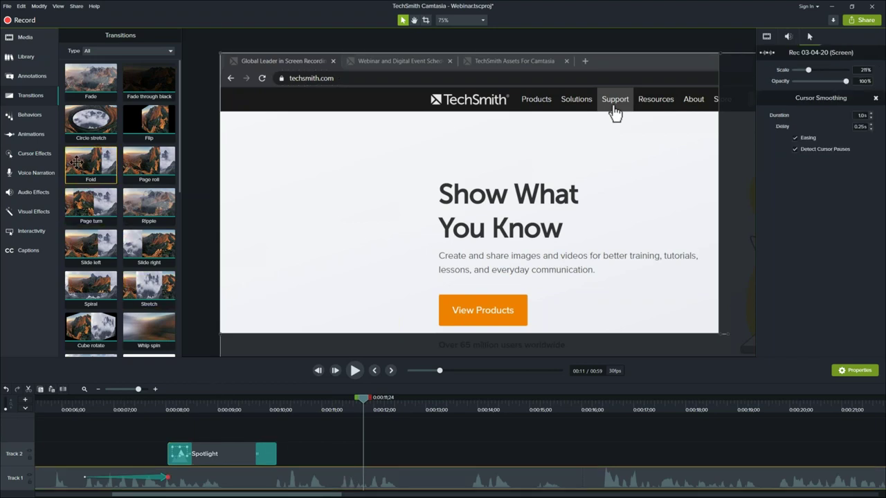
pyautogui.click(44, 140)
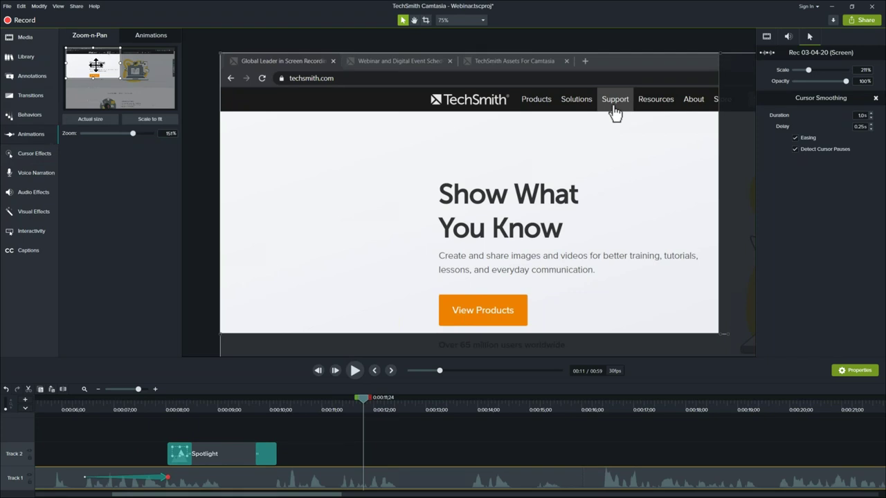
pyautogui.moveTo(95, 64); pyautogui.dragTo(121, 65)
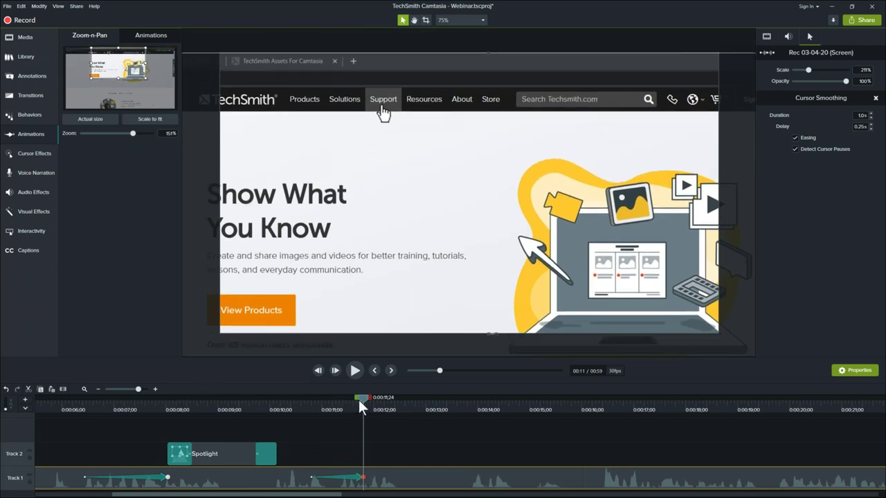
# Preview the zoom, Spotlight and pan from 0:00:06;15 through the Support menu section
pyautogui.moveTo(364, 398); pyautogui.dragTo(88, 434)
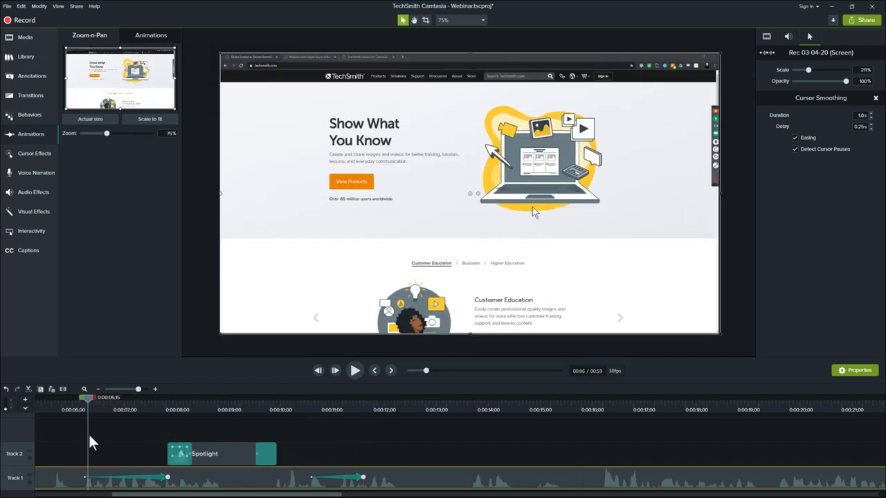
pyautogui.click(350, 371)
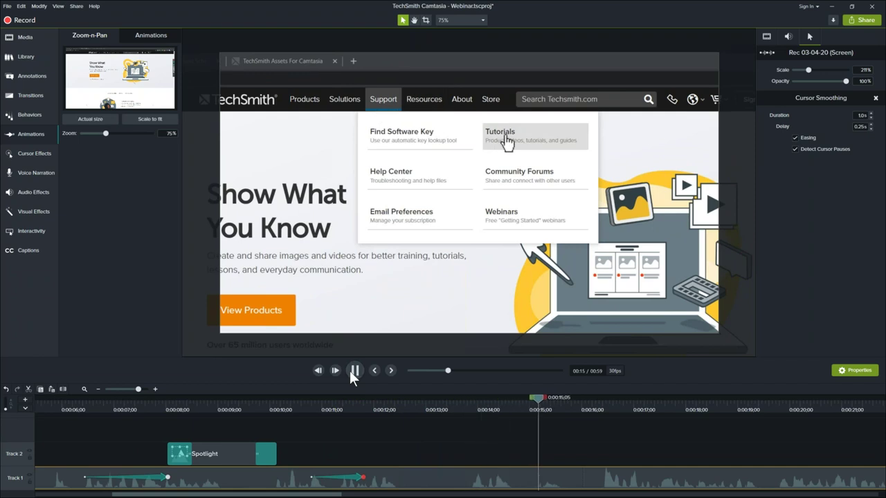
pyautogui.click(349, 371)
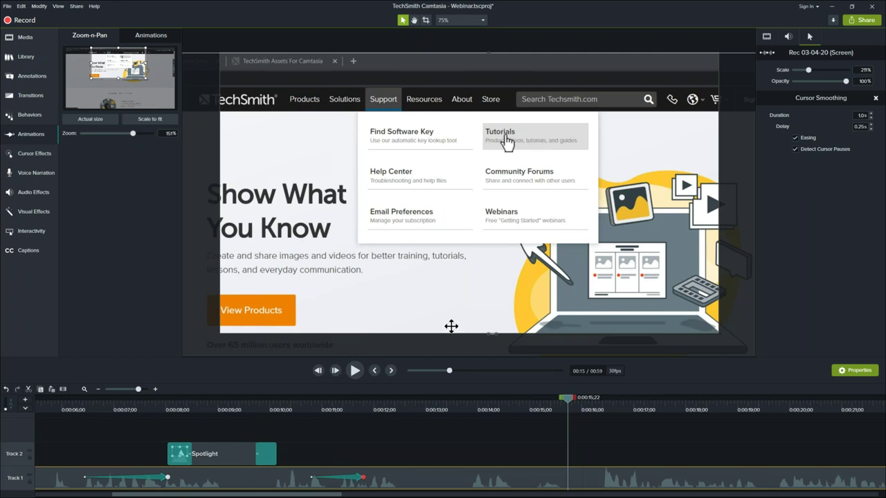
# Add a zoom-out animation at 0:00:16;10 that scales the recording to fit the canvas, and scrub through it
pyautogui.moveTo(565, 398); pyautogui.dragTo(595, 399)
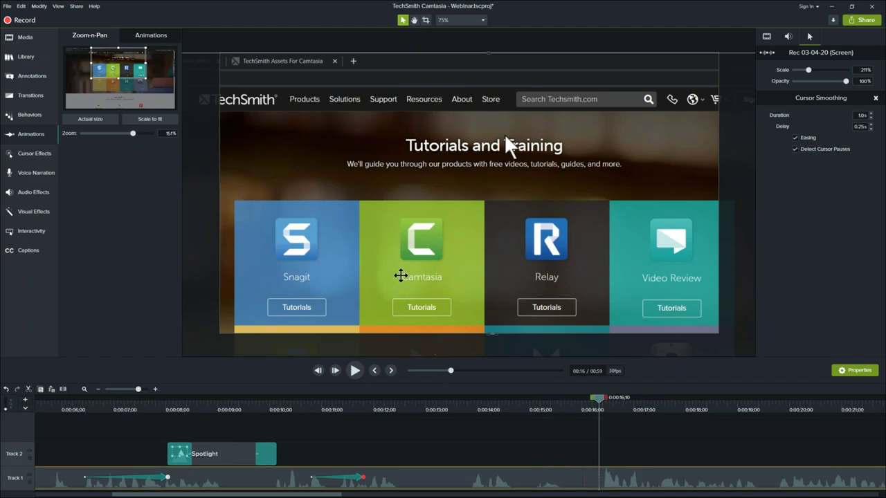
pyautogui.click(152, 125)
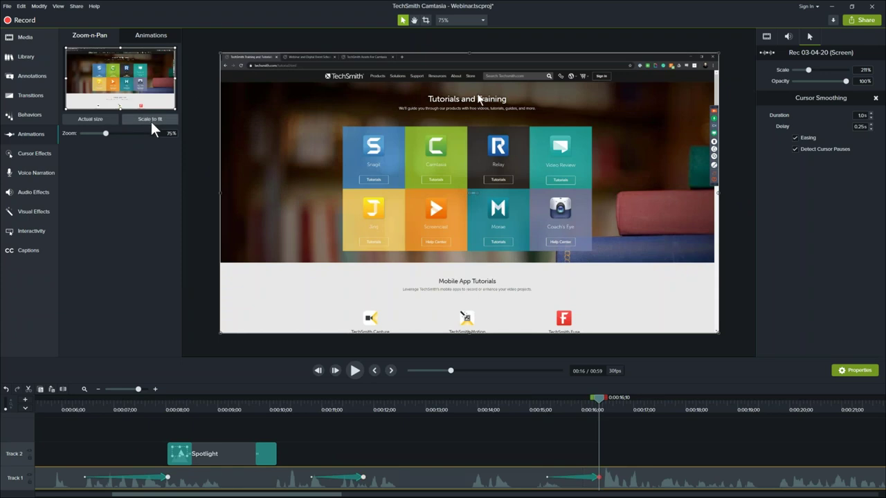
pyautogui.click(462, 404)
pyautogui.moveTo(461, 404); pyautogui.dragTo(616, 402)
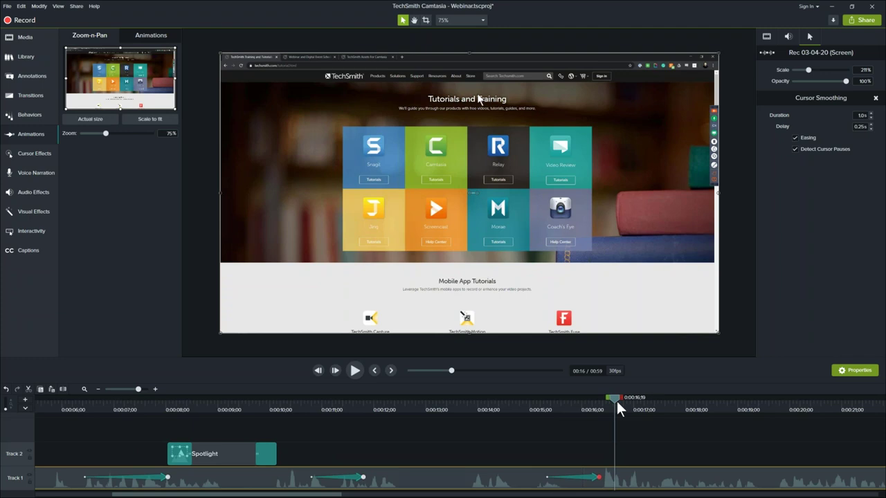
# Save the project and set up a local file production with the MP4 only (up to 1080p) preset
pyautogui.hotkey('ctrl', 's')
pyautogui.click(865, 20)
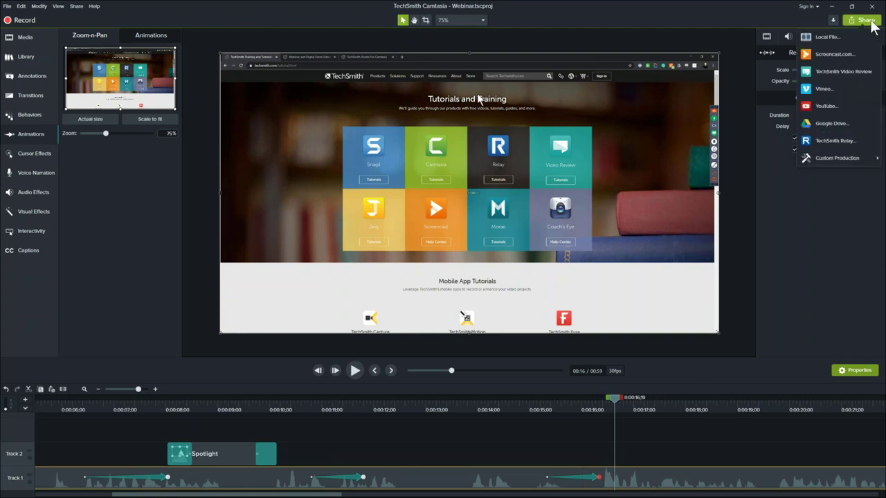
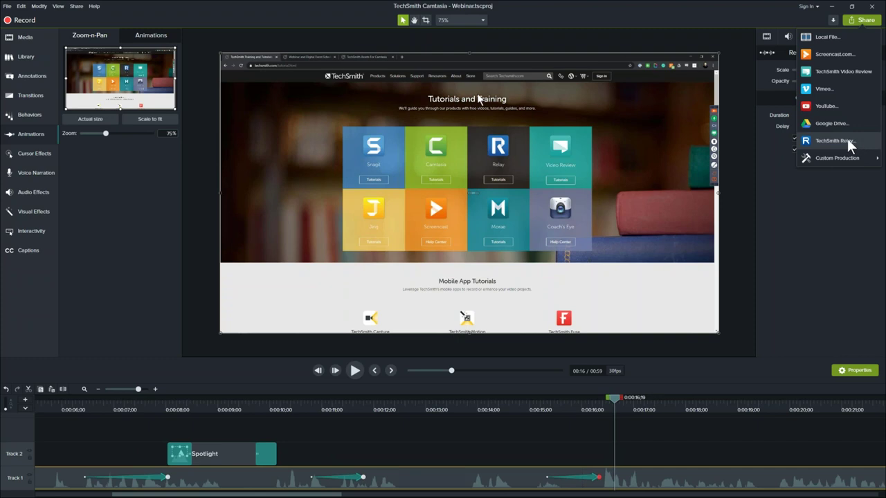
pyautogui.click(830, 37)
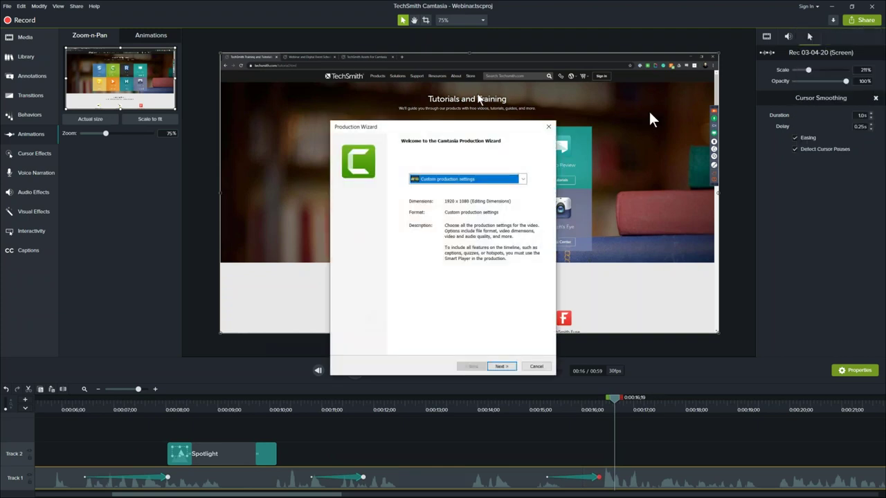
pyautogui.click(523, 179)
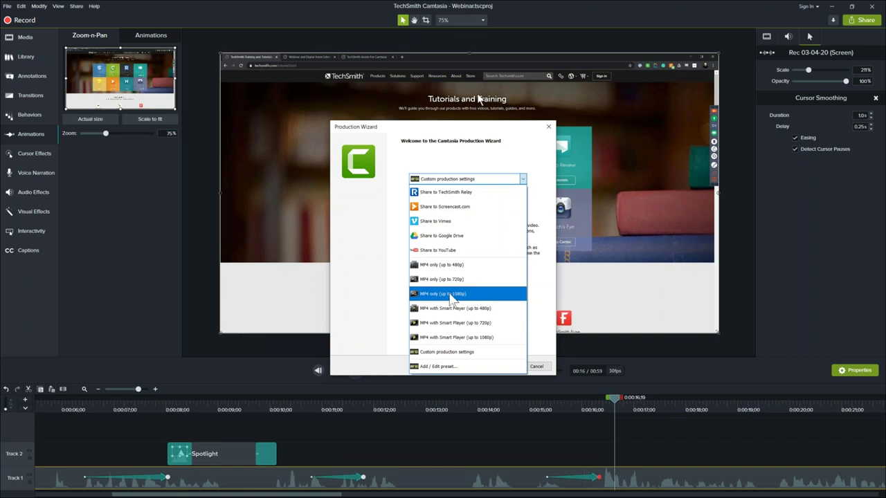
pyautogui.click(464, 296)
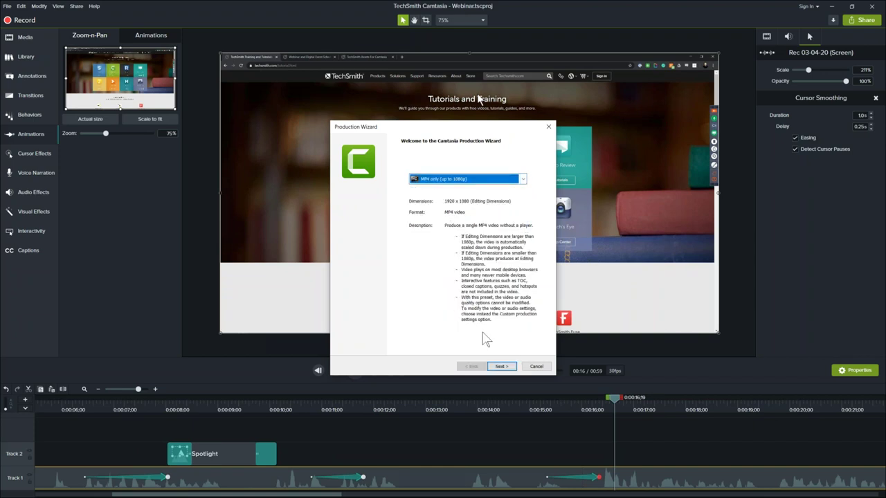
pyautogui.click(503, 370)
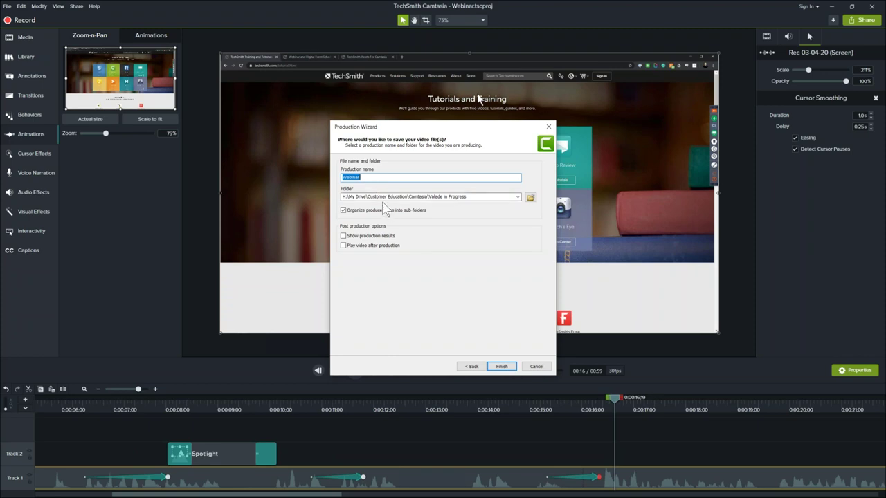
# Set the output to Webinar.mp4 in the Desktop's Webinar folder and produce the video
pyautogui.click(530, 200)
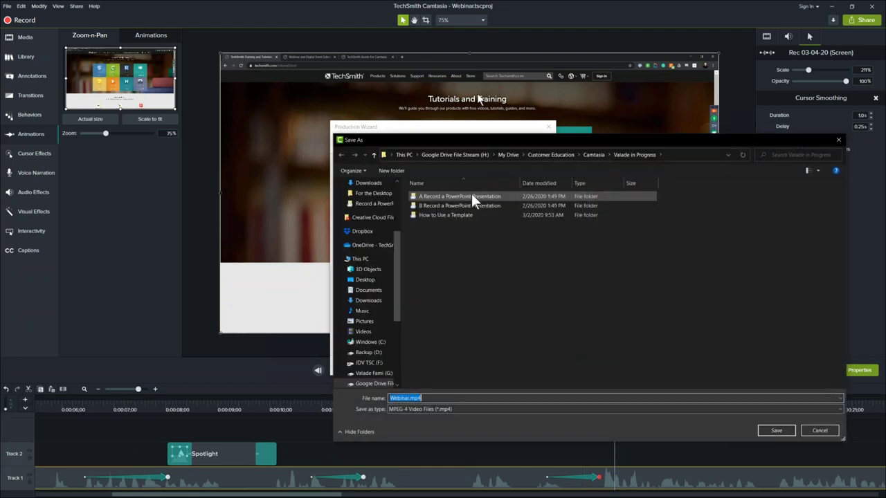
pyautogui.click(363, 279)
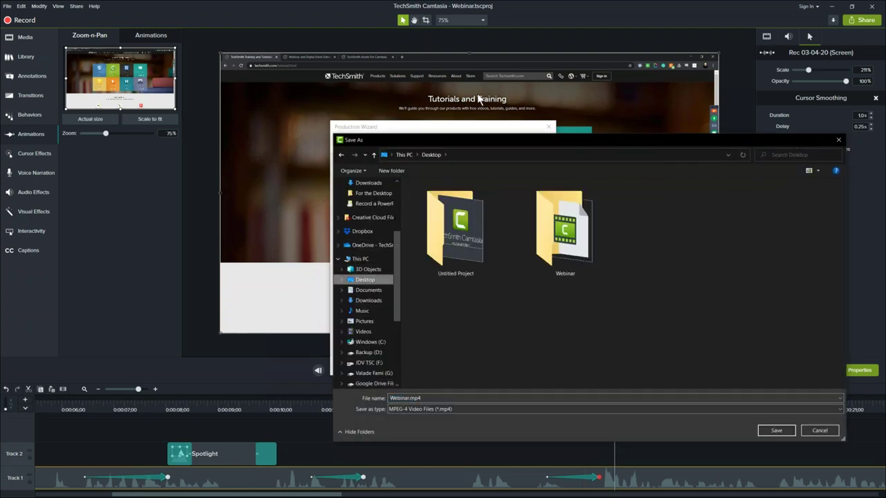
pyautogui.click(547, 257)
pyautogui.doubleClick(547, 258)
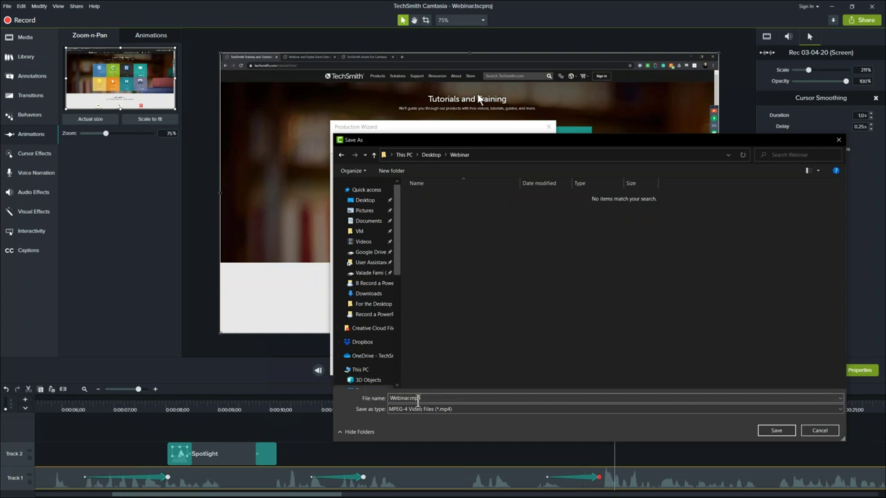
pyautogui.click(773, 430)
pyautogui.click(494, 366)
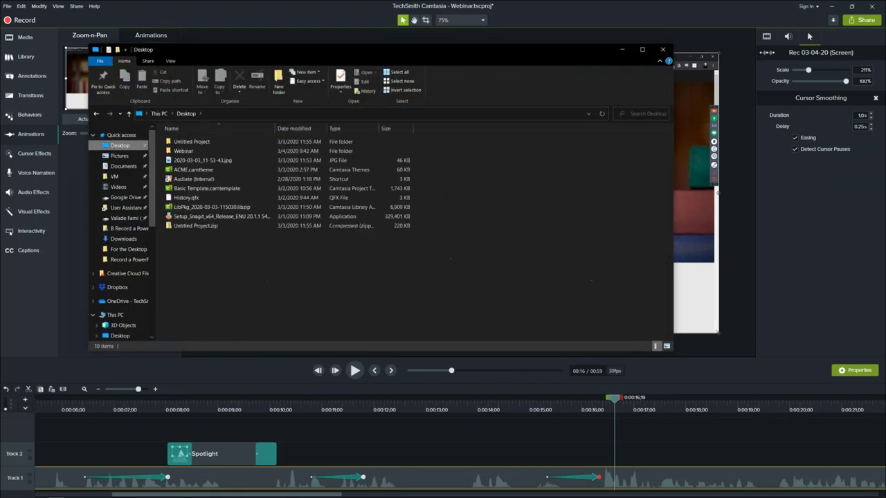
# Open the produced Webinar.mp4 from its Webinar subfolder inside the Desktop's Webinar folder in File Explorer
pyautogui.doubleClick(175, 150)
pyautogui.click(188, 141)
pyautogui.doubleClick(184, 142)
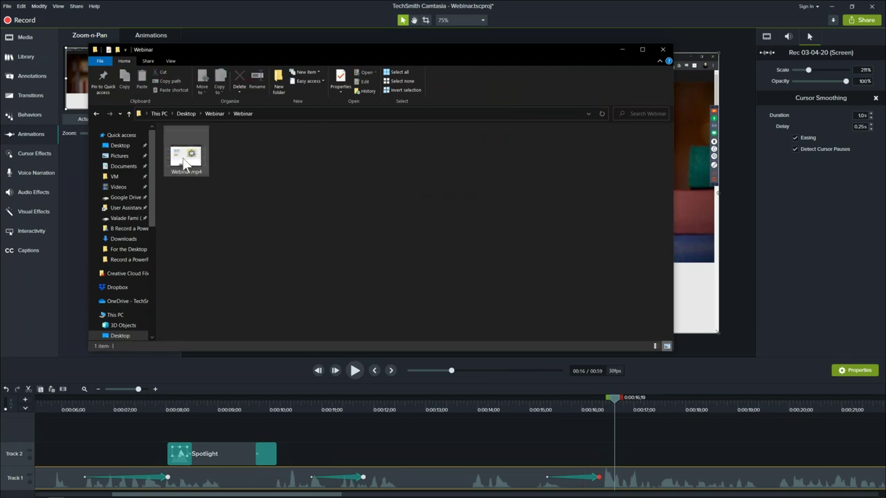
pyautogui.doubleClick(187, 157)
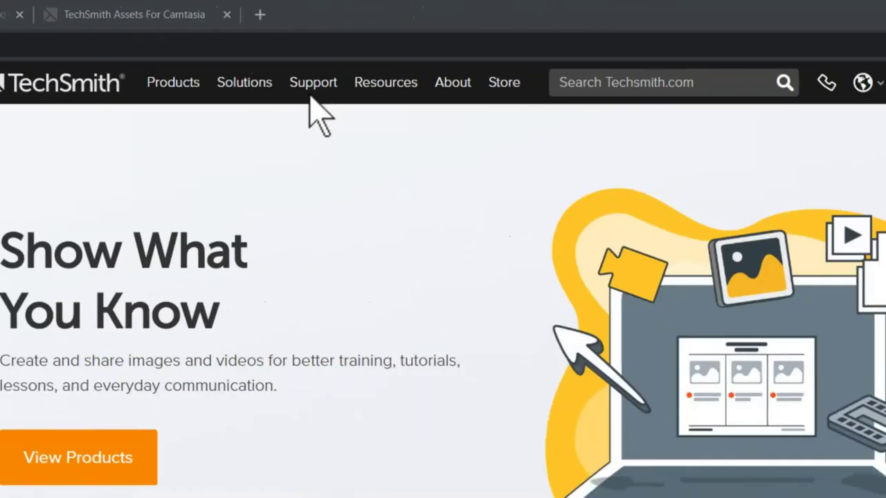
# Watch the produced video through to the Tutorials and Training page, and close the player and File Explorer
pyautogui.moveTo(703, 100)
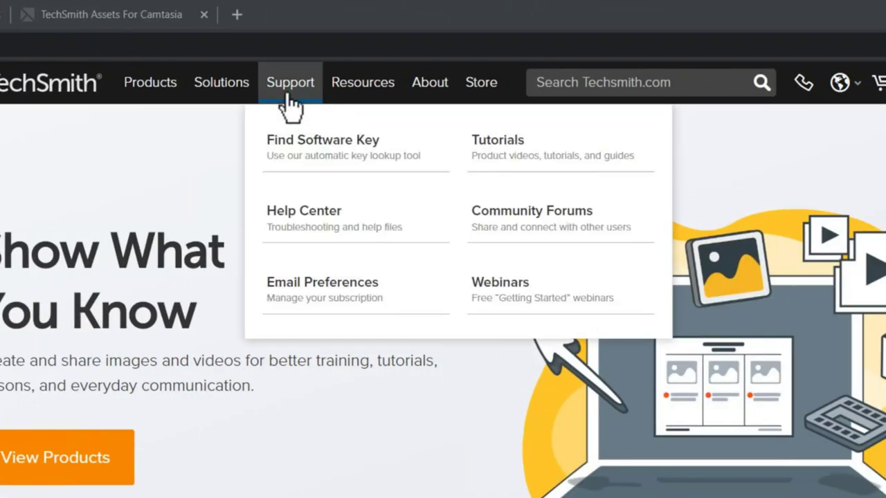
pyautogui.moveTo(437, 467)
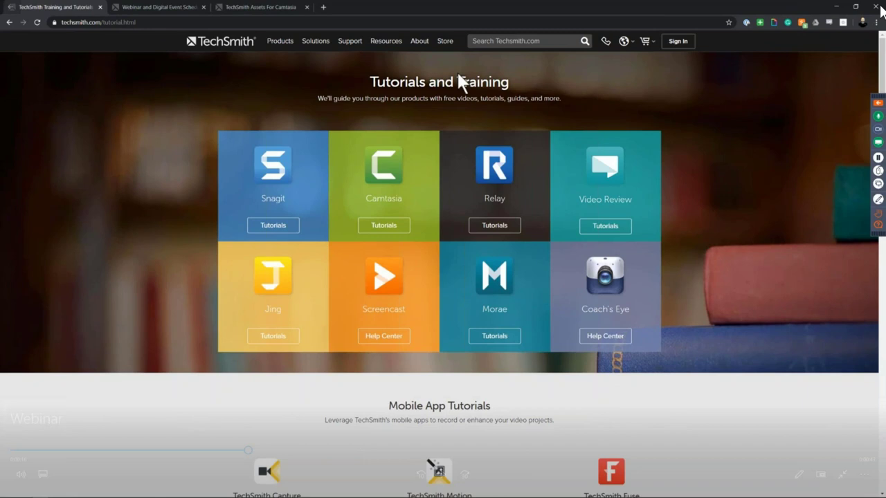
pyautogui.click(842, 474)
pyautogui.click(879, 7)
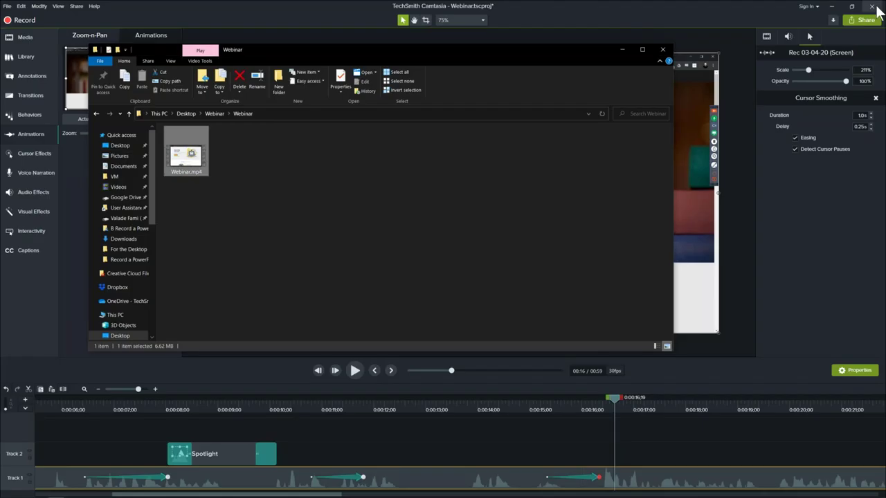
pyautogui.click(666, 52)
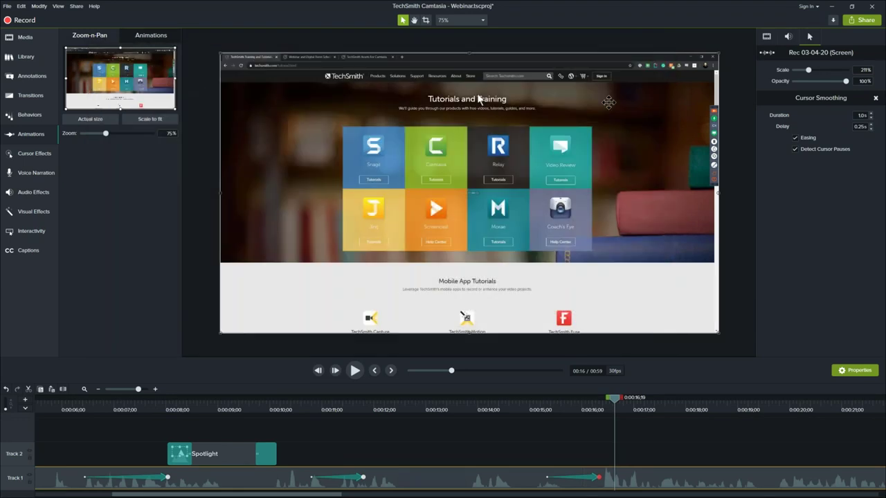
# Fit the timeline and examine the keyboard shortcuts for Animation and Effects, Canvas Options and Program Options in the preferences
pyautogui.click(84, 389)
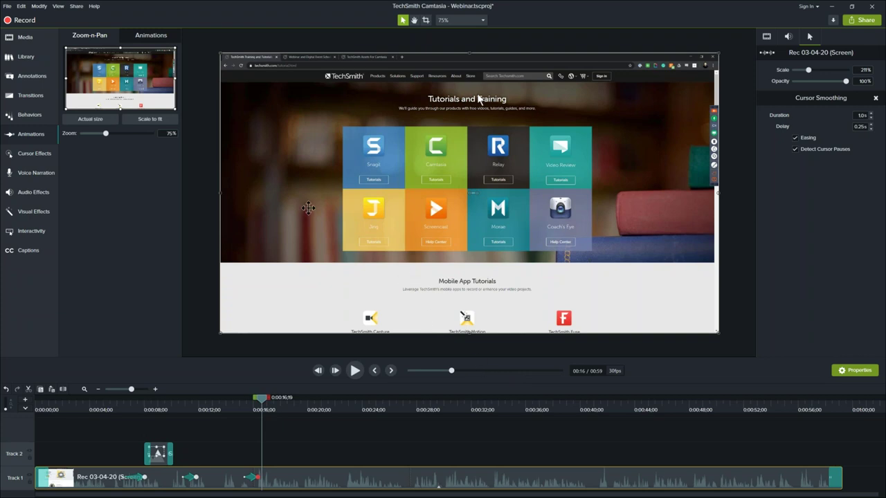
pyautogui.click(23, 6)
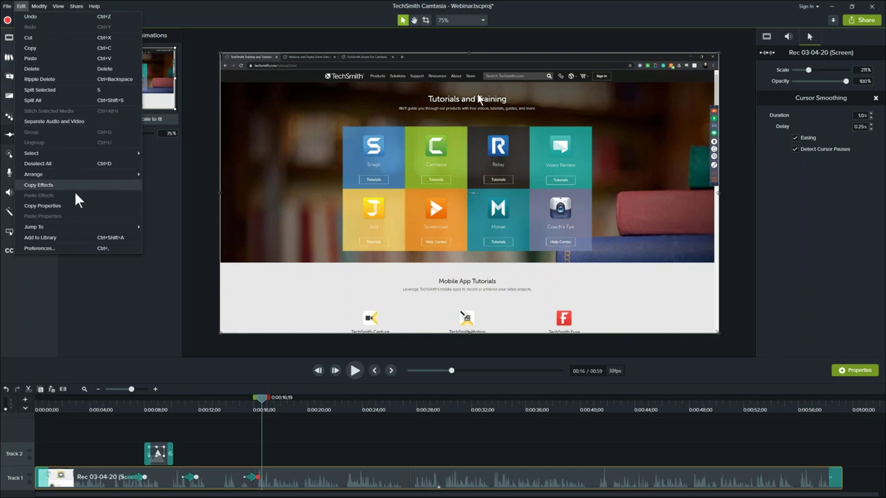
pyautogui.click(87, 248)
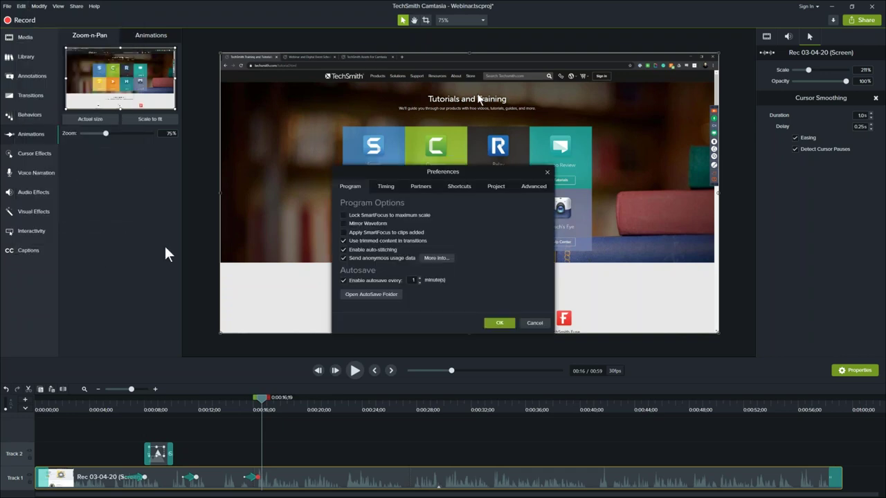
pyautogui.click(459, 187)
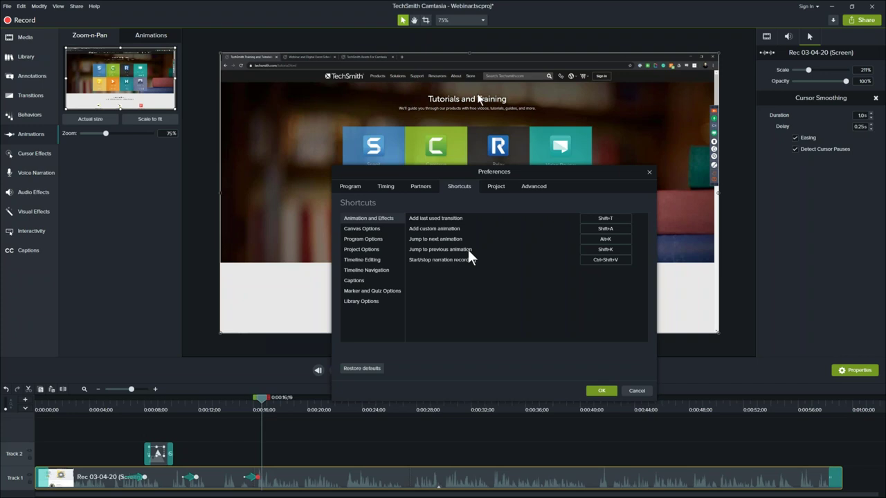
pyautogui.click(374, 228)
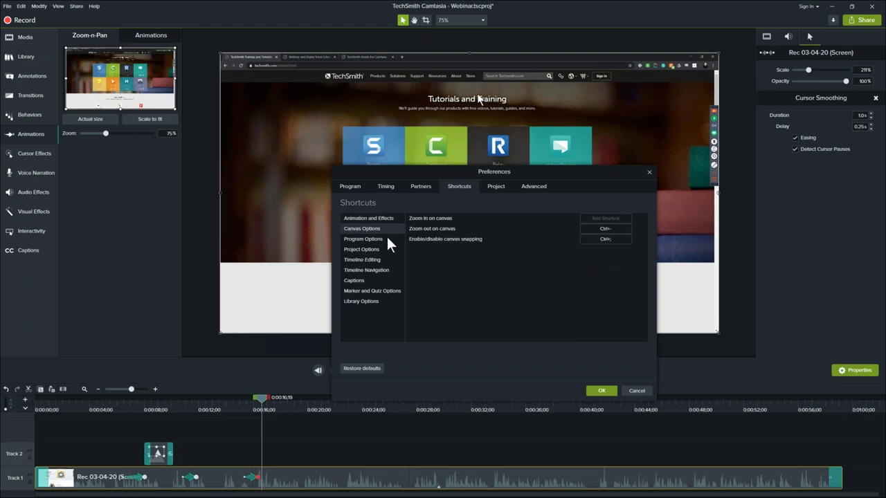
pyautogui.click(388, 241)
pyautogui.scroll(-3, 571, 261)
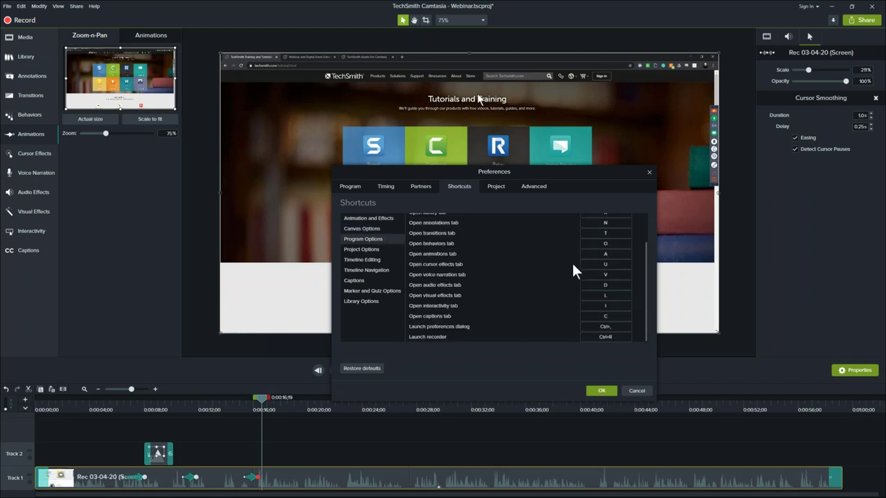
pyautogui.scroll(3, 493, 271)
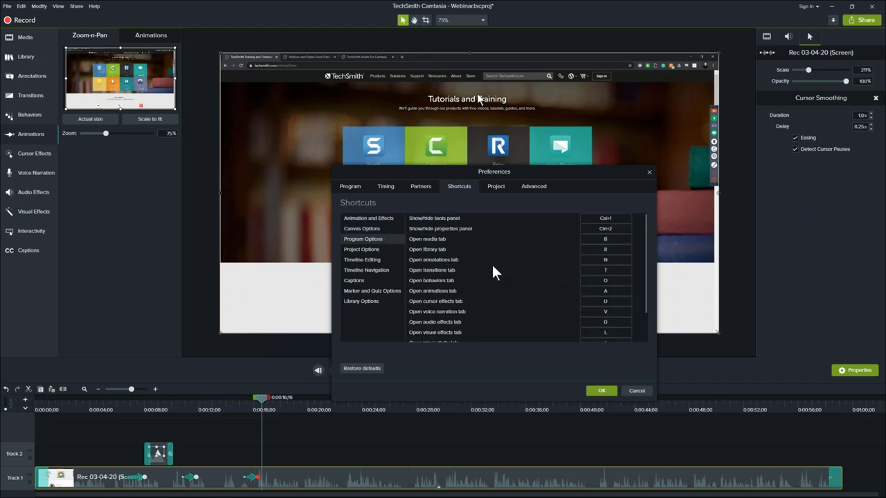
# Examine the Timeline Editing and Timeline Navigation shortcuts, and close the preferences without changes
pyautogui.click(366, 263)
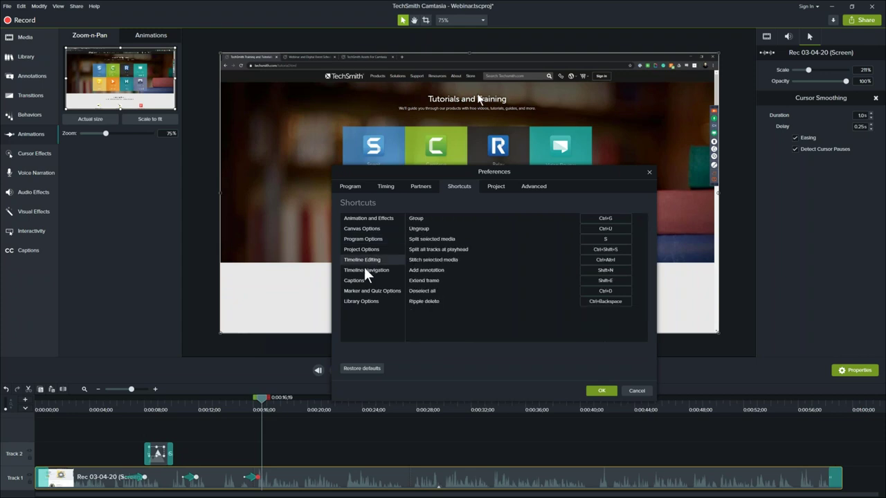
pyautogui.click(365, 270)
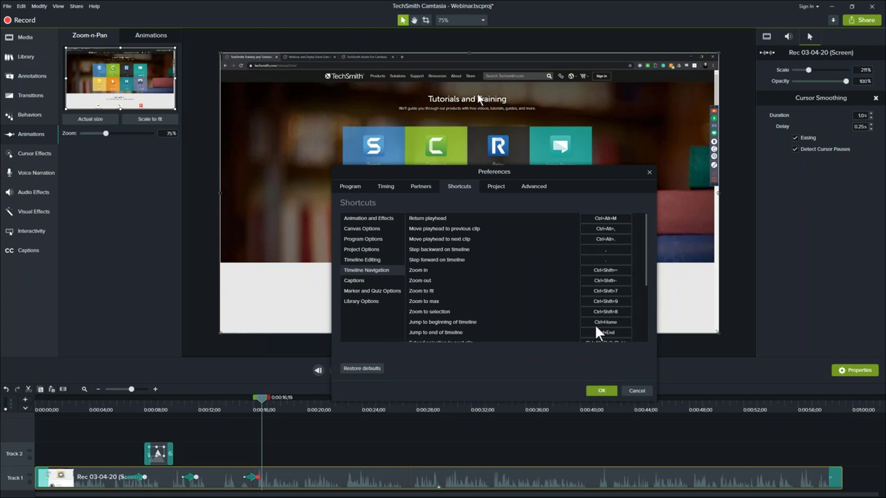
pyautogui.click(378, 260)
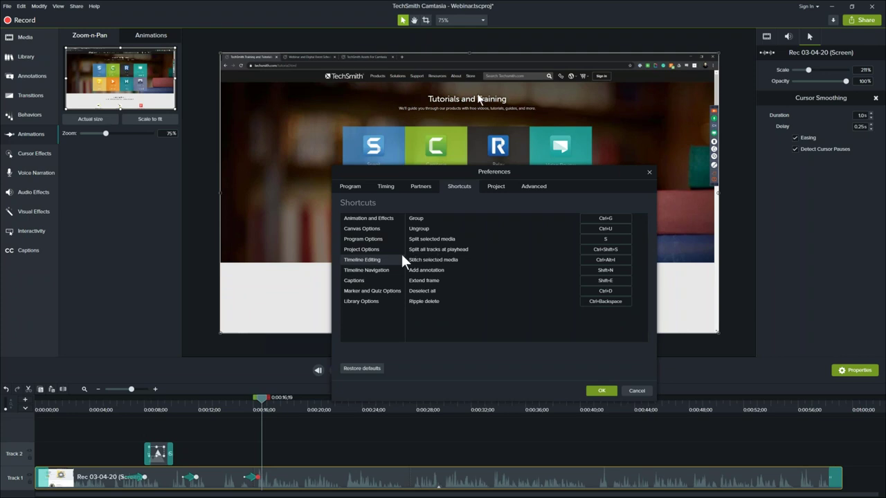
pyautogui.click(365, 270)
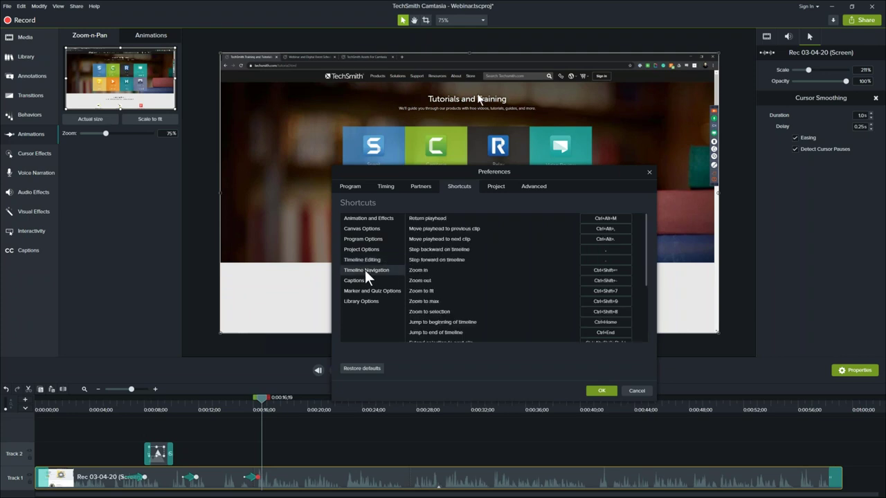
pyautogui.scroll(-2, 545, 293)
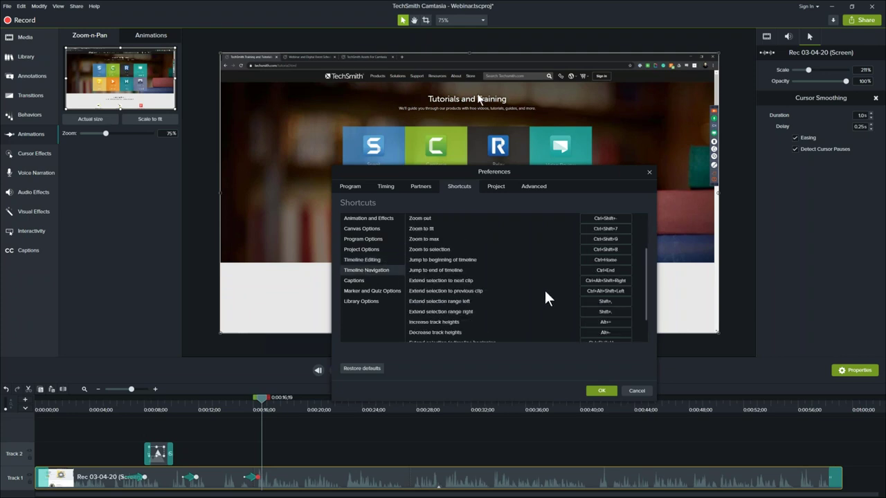
pyautogui.scroll(-1, 545, 297)
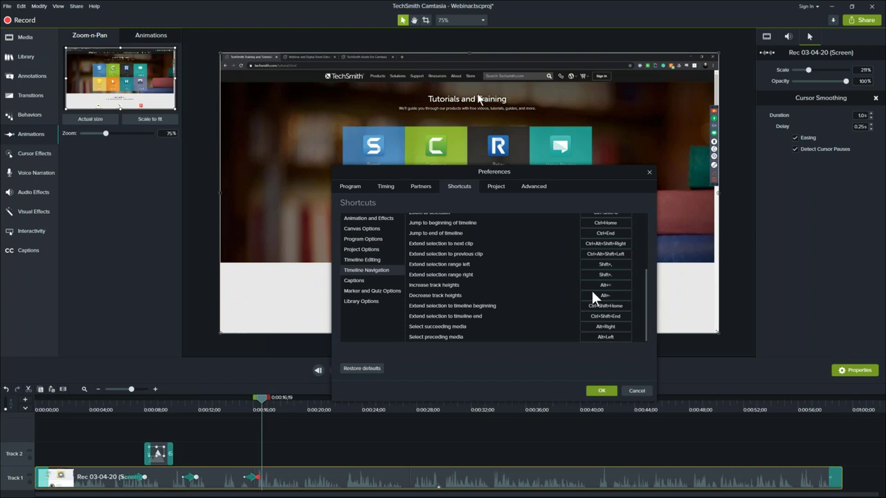
pyautogui.click(632, 391)
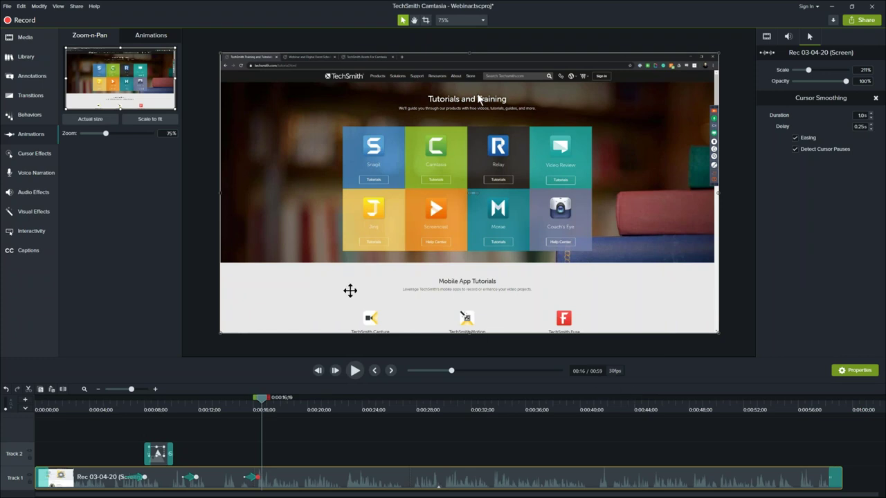
# Import Camtasia_Demo_First_Frame.png from the Camtasia Demo Materials folder, inside Webinar - Training Materials, into the media bin
pyautogui.click(14, 37)
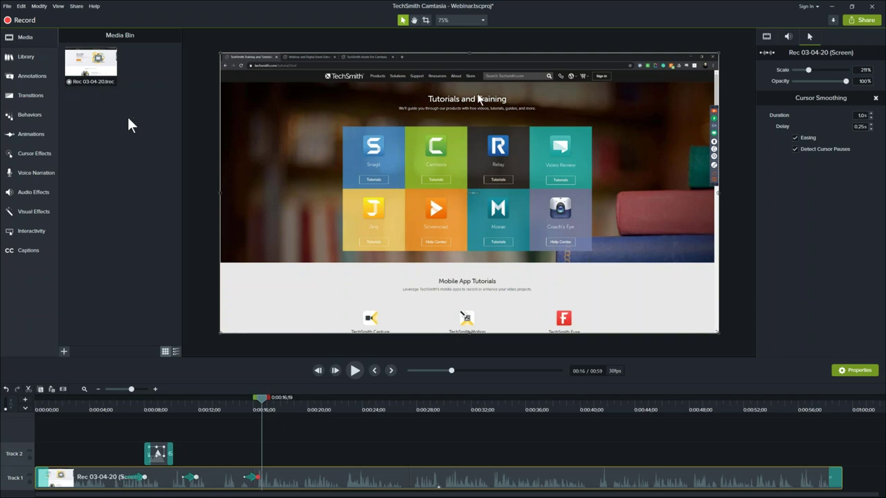
pyautogui.click(64, 352)
pyautogui.click(78, 323)
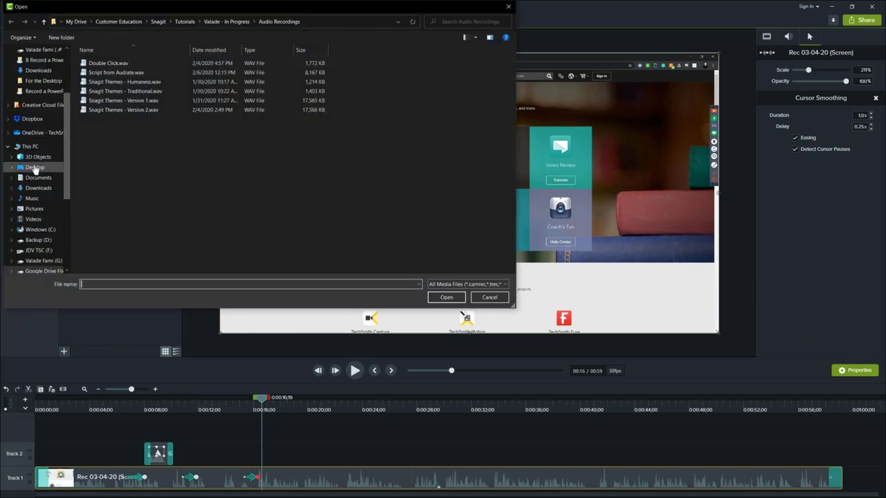
pyautogui.click(44, 81)
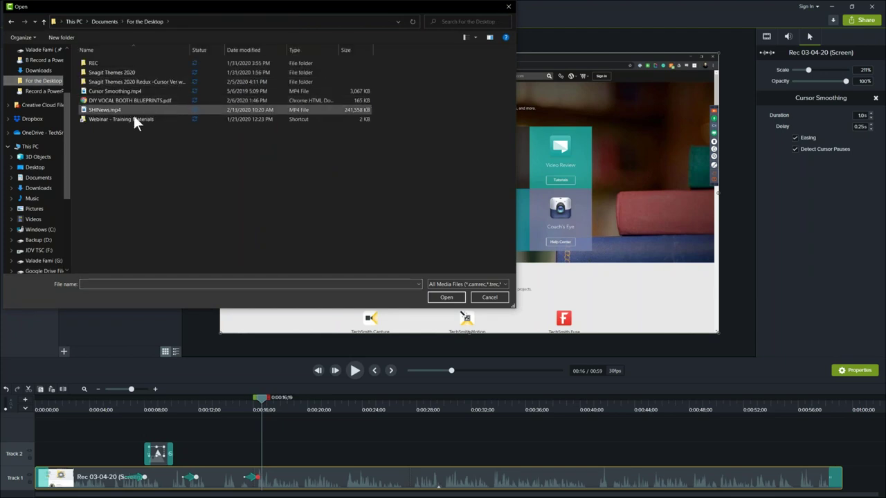
pyautogui.doubleClick(134, 118)
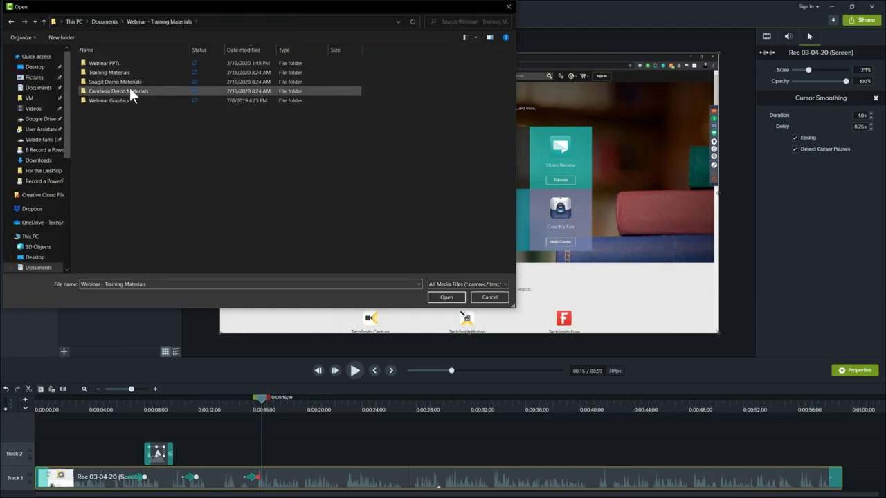
pyautogui.doubleClick(127, 87)
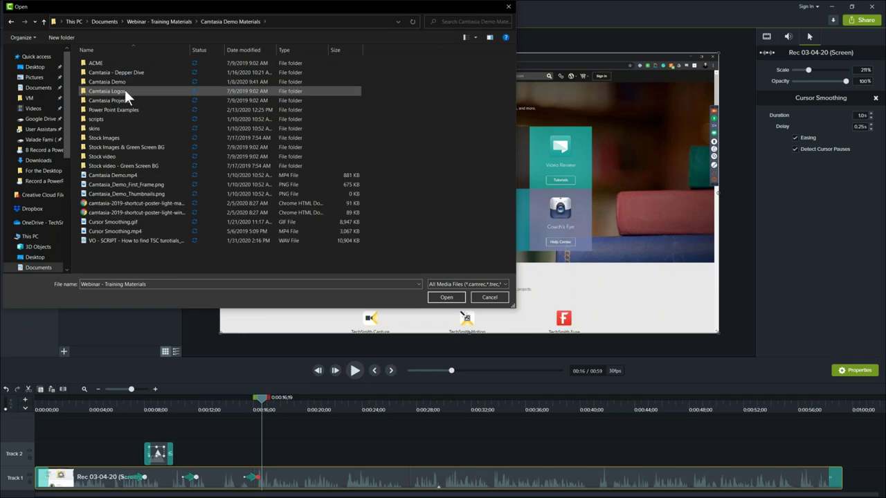
pyautogui.doubleClick(130, 186)
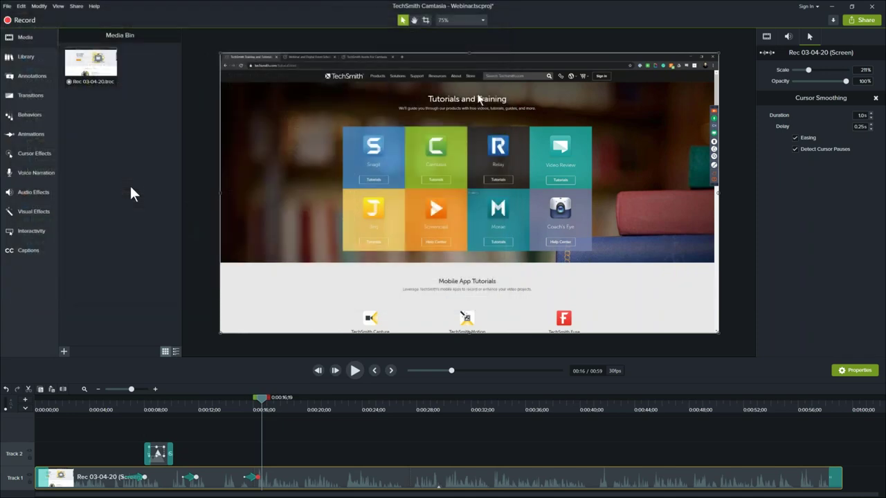
# Place the imported Camtasia_Demo_First_Frame image on Track 2, starting at about 15 seconds
pyautogui.click(155, 60)
pyautogui.moveTo(155, 61); pyautogui.dragTo(104, 163)
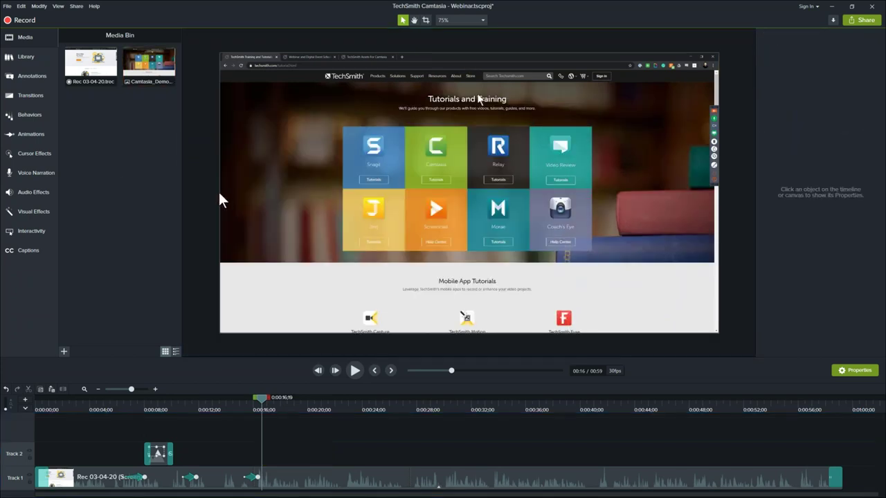
pyautogui.moveTo(149, 66); pyautogui.dragTo(248, 449)
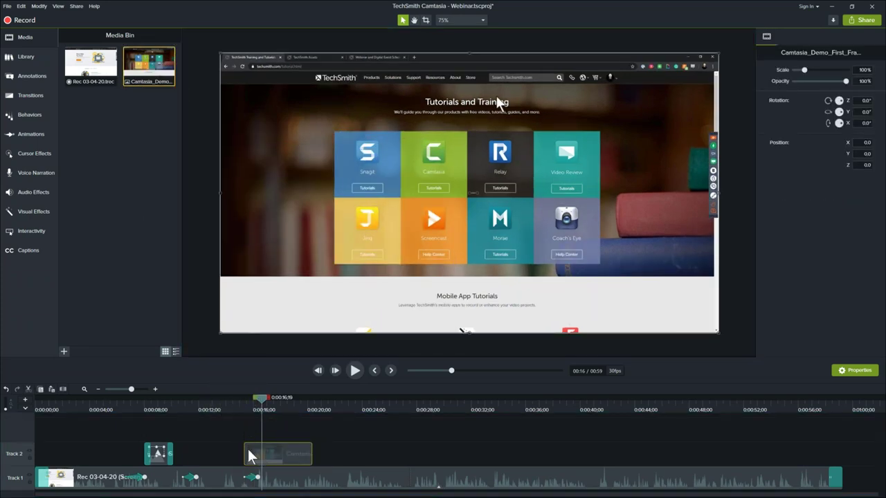
pyautogui.moveTo(251, 455); pyautogui.dragTo(281, 463)
# Look through the destination libraries for adding the image clip to the library, cancel, and delete the clip from Track 2
pyautogui.rightClick(281, 463)
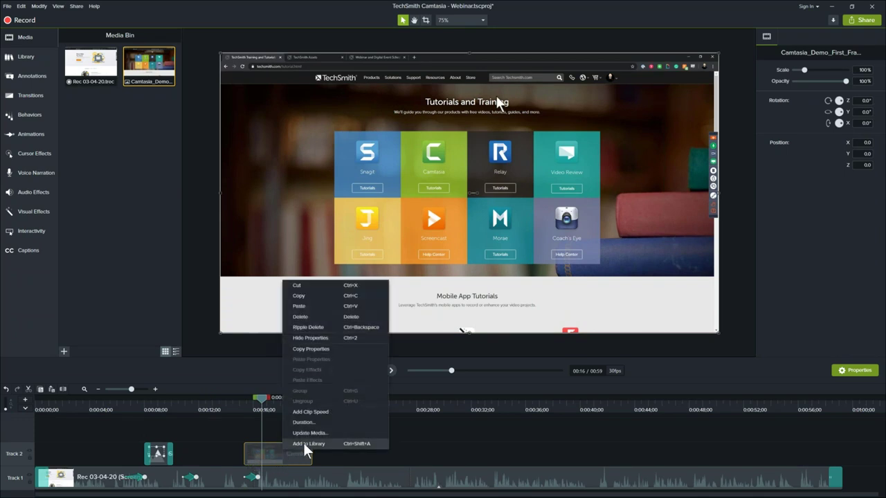
pyautogui.click(305, 444)
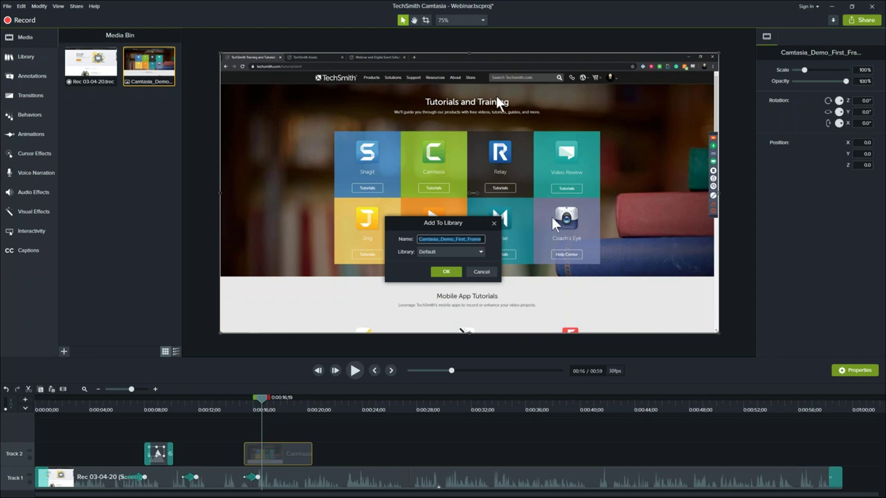
pyautogui.click(479, 255)
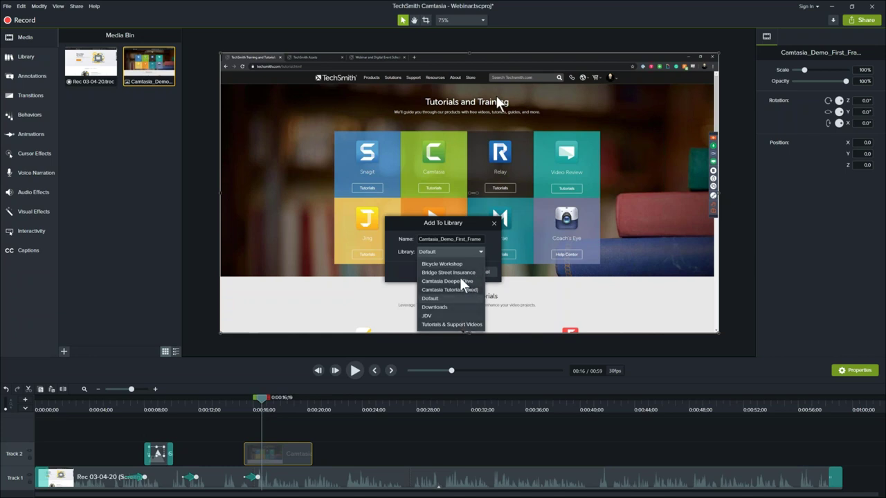
pyautogui.click(488, 252)
pyautogui.click(479, 271)
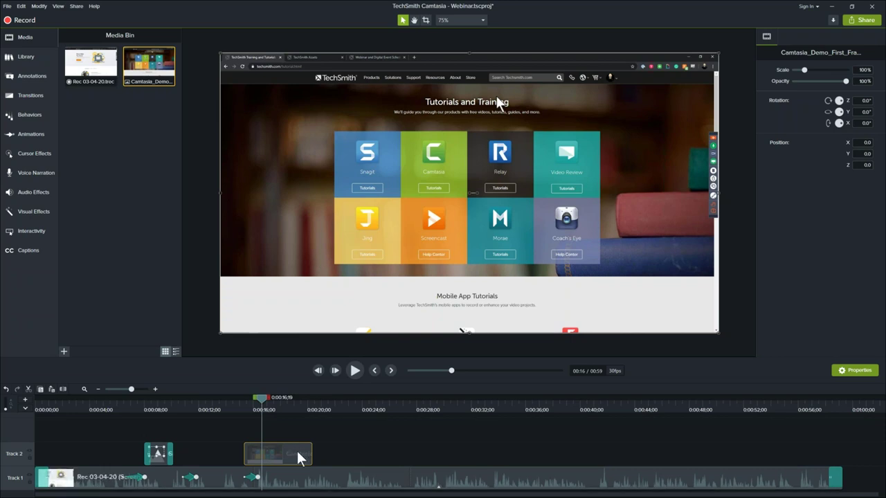
pyautogui.press('Delete')
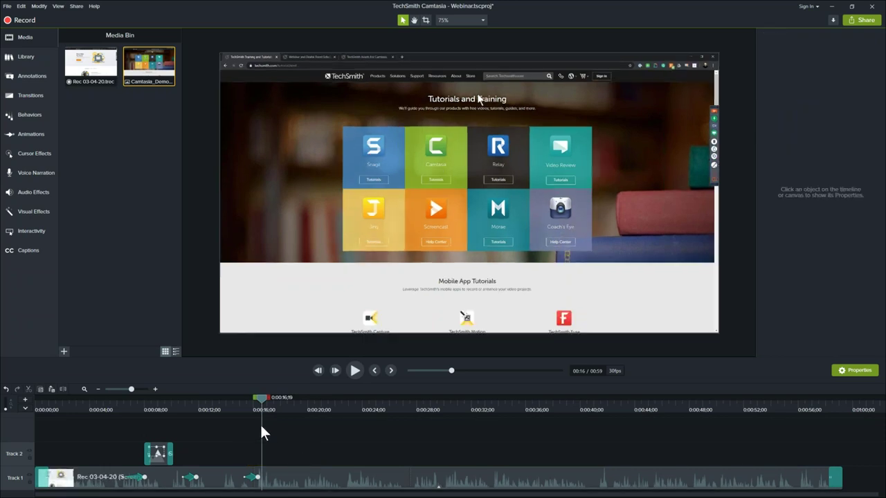
# Add the red Basic arrow callout at 0:00:11;26, placed beside the Support menu and pointing at it
pyautogui.click(213, 407)
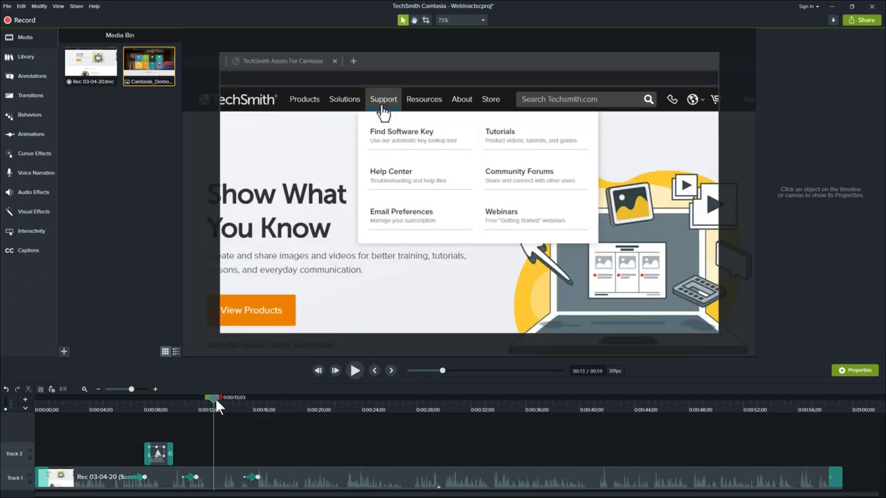
pyautogui.moveTo(216, 407); pyautogui.dragTo(135, 415)
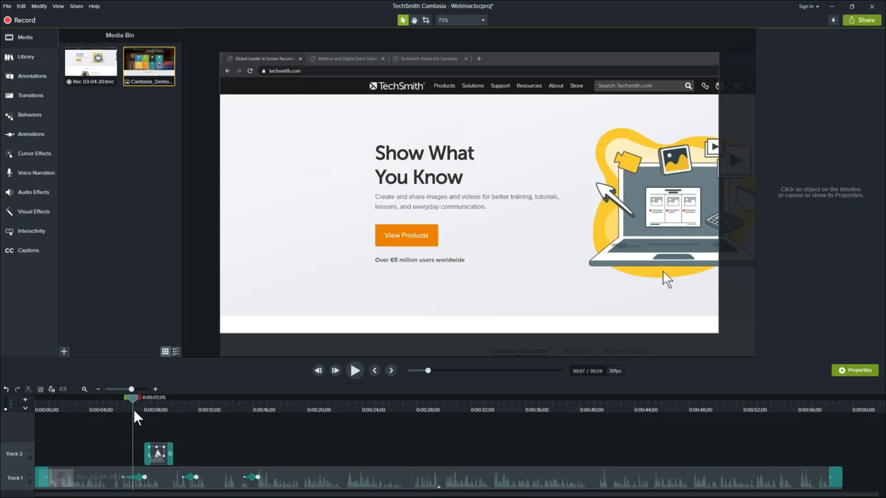
pyautogui.moveTo(133, 402); pyautogui.dragTo(195, 404)
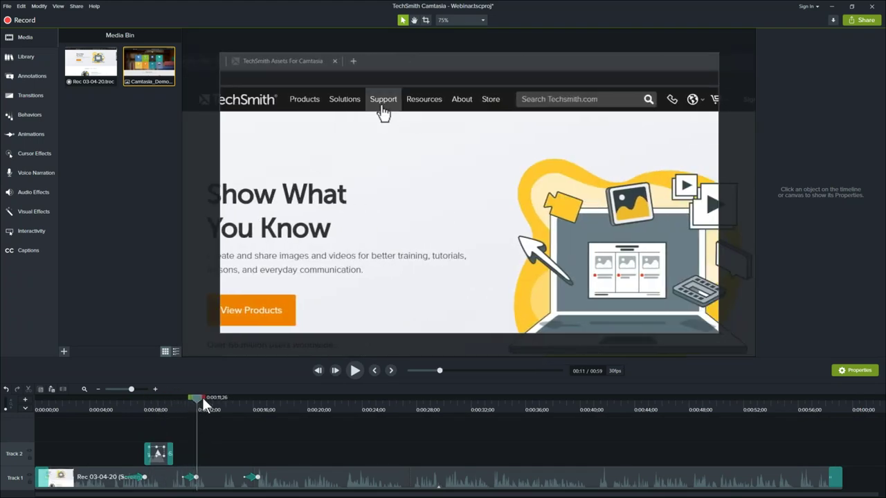
pyautogui.click(31, 74)
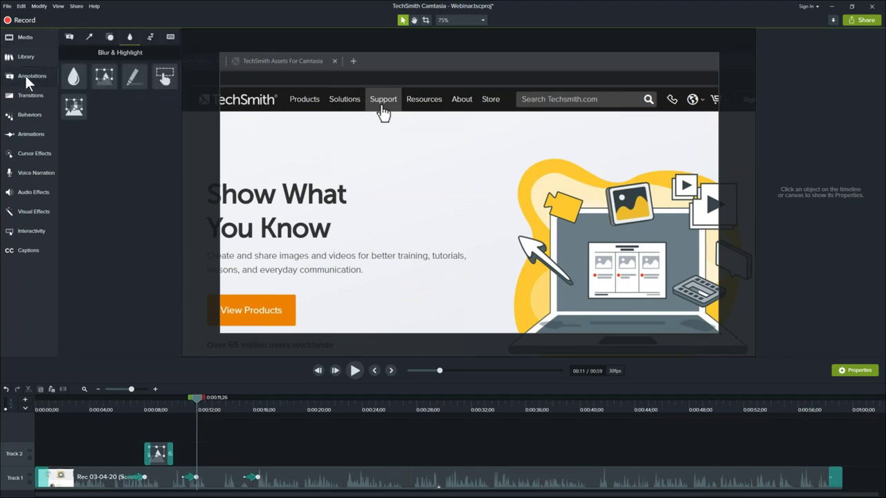
pyautogui.click(69, 36)
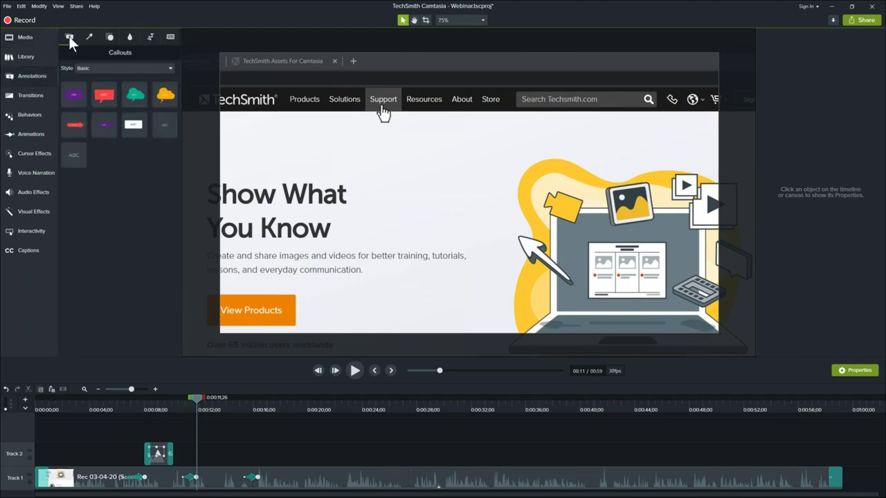
pyautogui.moveTo(78, 130); pyautogui.dragTo(452, 82)
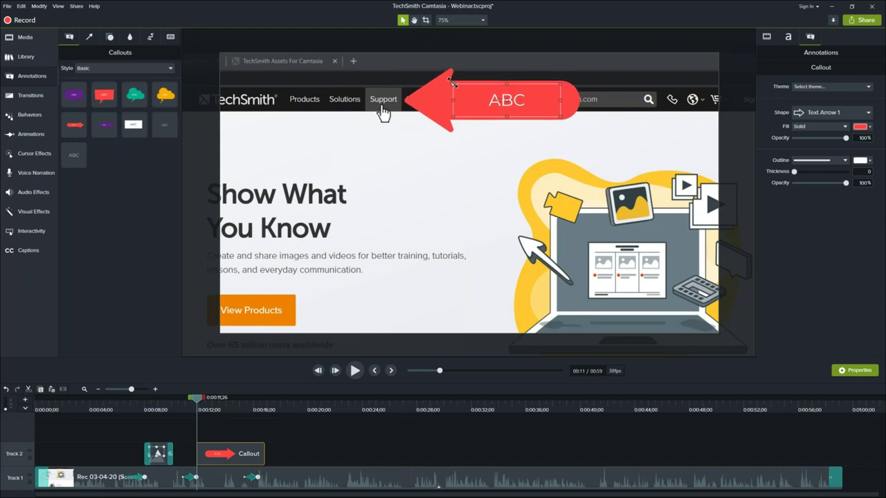
# Replace the arrow callout's placeholder text with "Support"
pyautogui.doubleClick(502, 102)
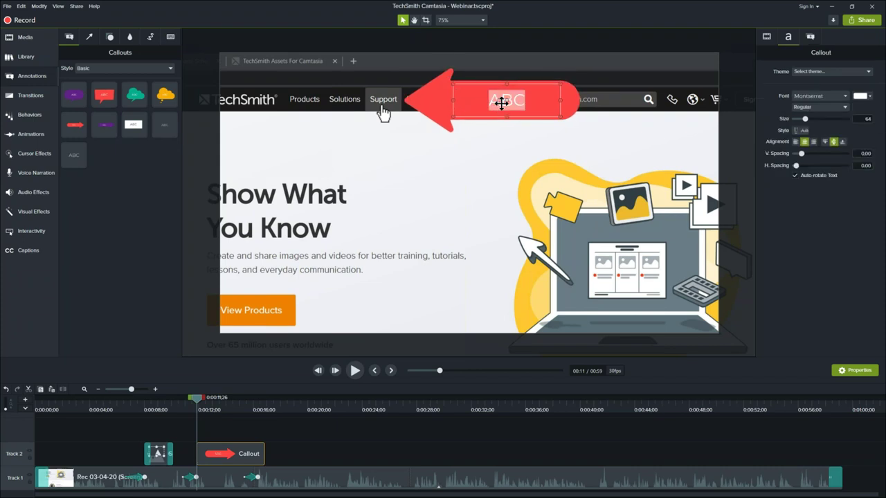
pyautogui.write('Dupport')
pyautogui.press('Home')
pyautogui.press('Delete')
pyautogui.write('S')
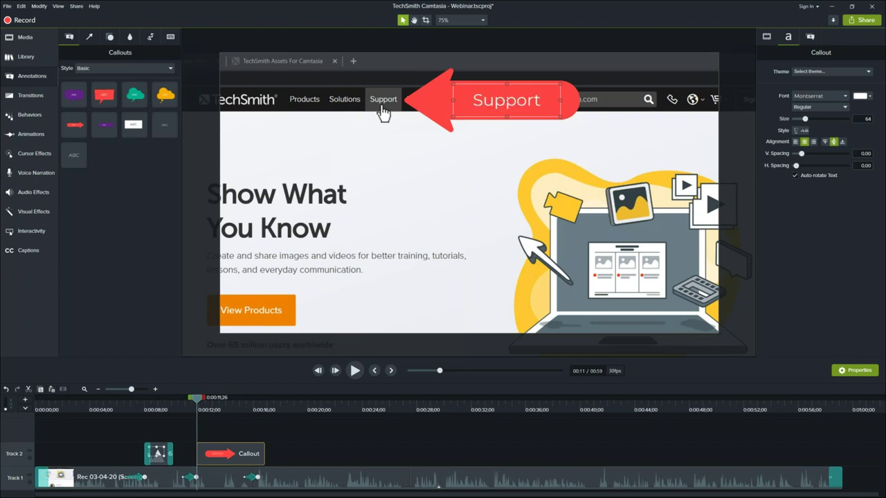
# Clear the arrow callout's text and set its scale to 90%
pyautogui.hotkey('ctrl', 'a')
pyautogui.press('BackSpace')
pyautogui.click(771, 37)
pyautogui.moveTo(801, 69)
pyautogui.mouseDown()
pyautogui.moveTo(815, 67)
pyautogui.moveTo(805, 69)
pyautogui.mouseUp()
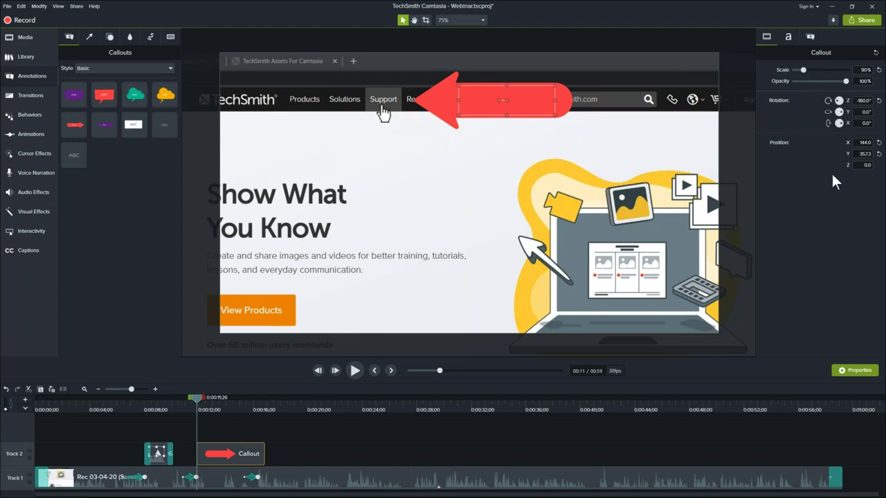
# Try the Thought Bubble 1, Speech Bubble 1 and Text Rectangle shapes on the callout and return it to Text Arrow 1
pyautogui.click(787, 37)
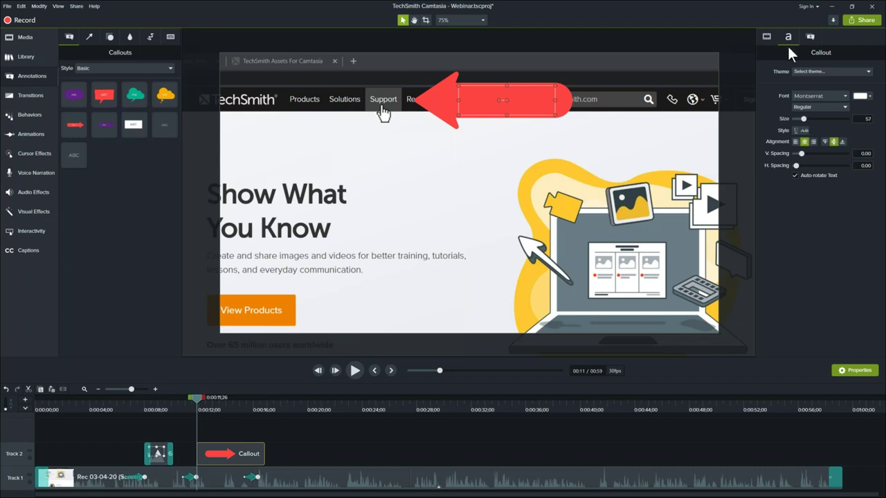
pyautogui.click(810, 36)
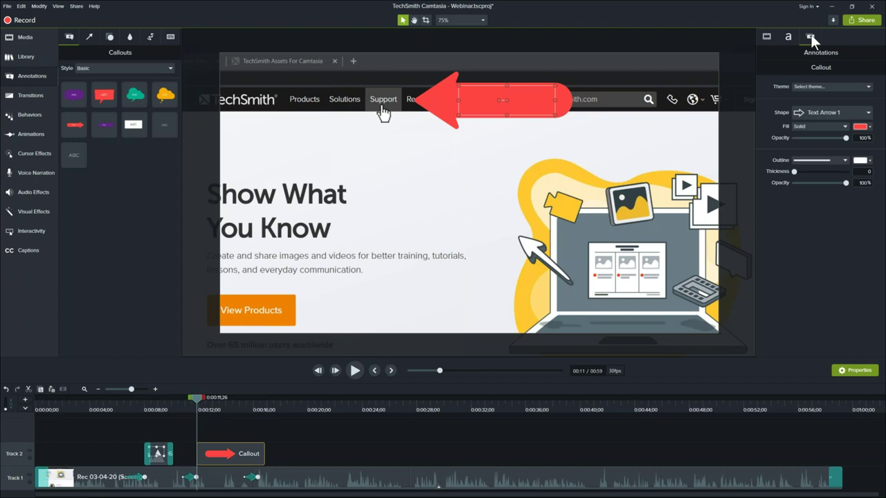
pyautogui.click(820, 111)
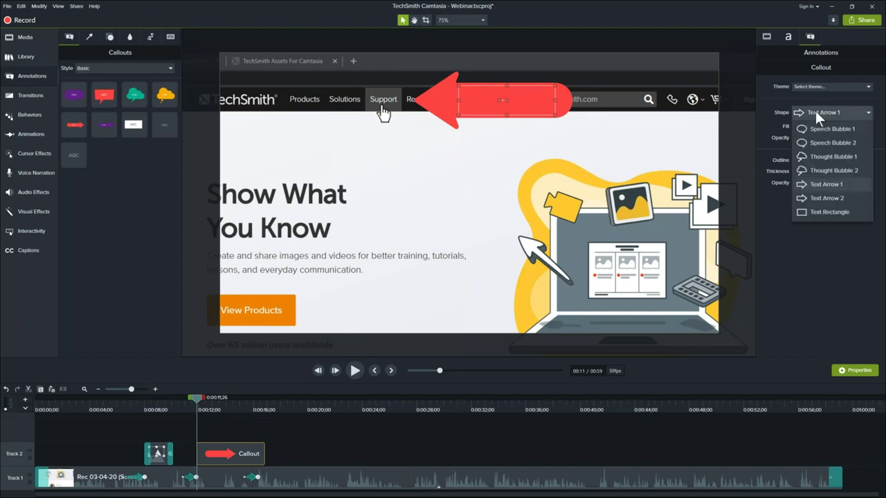
pyautogui.click(808, 155)
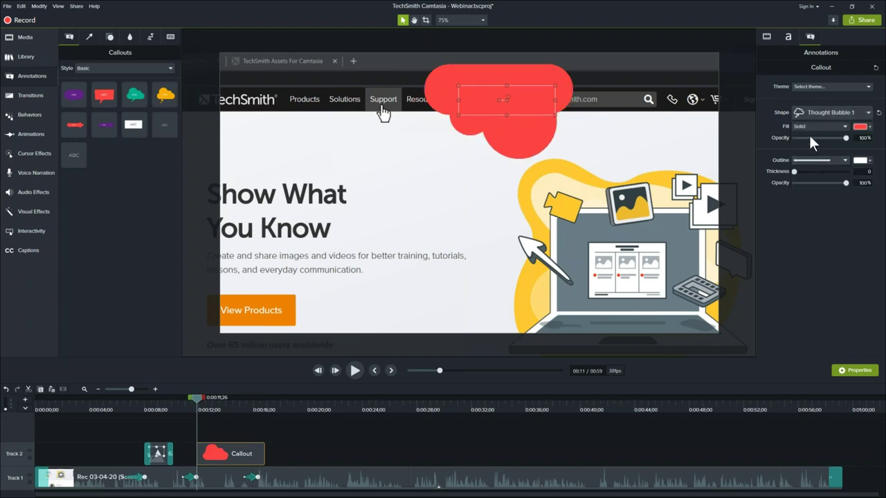
pyautogui.click(818, 113)
pyautogui.click(816, 128)
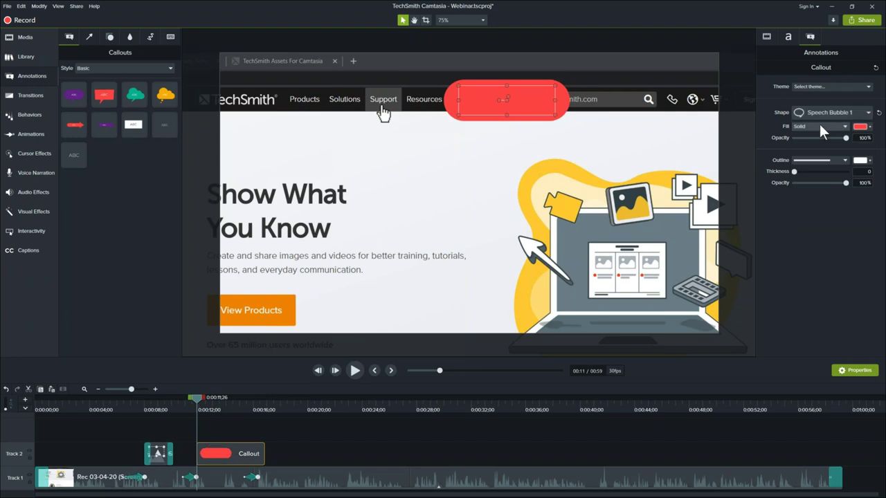
pyautogui.click(818, 114)
pyautogui.click(814, 214)
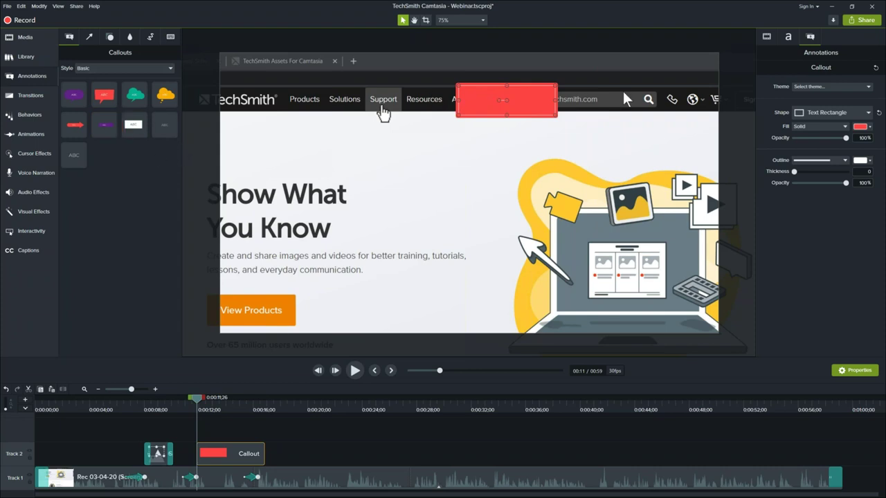
pyautogui.click(796, 112)
pyautogui.click(809, 180)
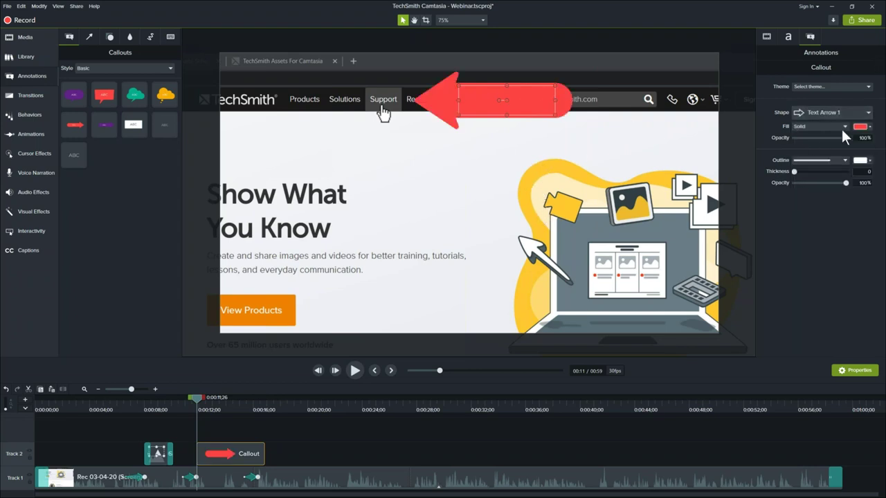
# Change the arrow callout's fill to yellow-green, and replace it with the yellow sampled from the website illustration
pyautogui.click(867, 127)
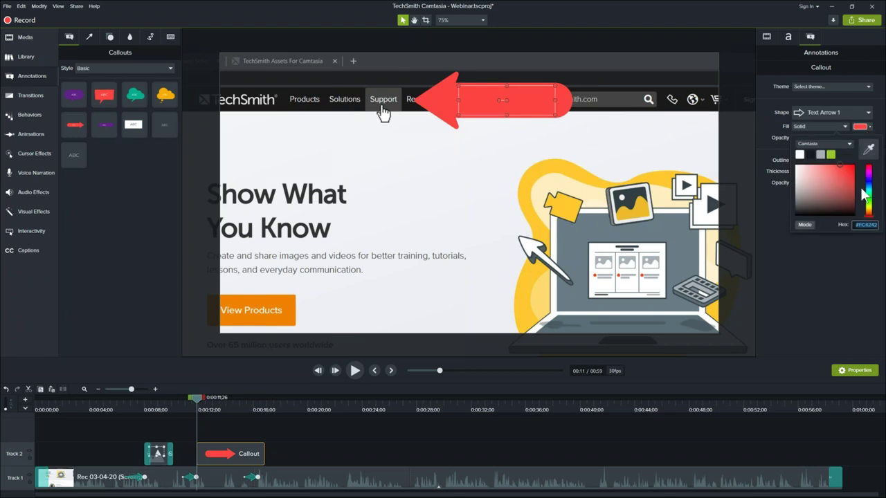
pyautogui.moveTo(873, 213); pyautogui.dragTo(870, 205)
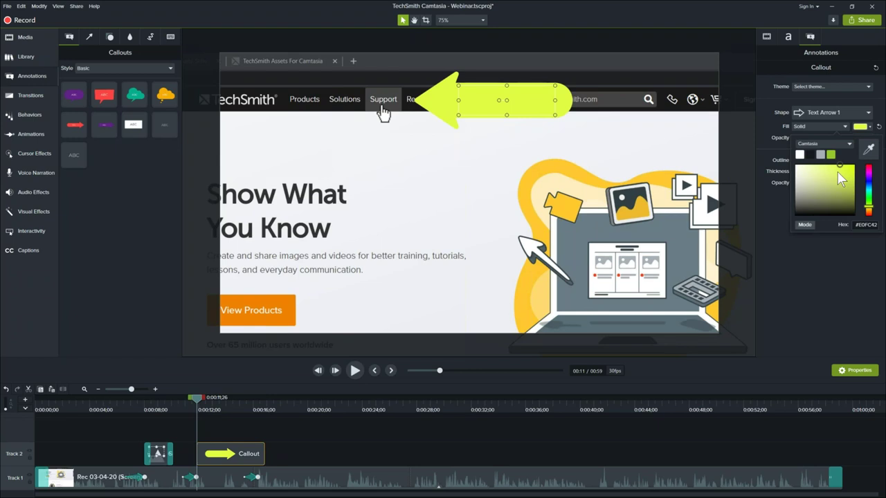
pyautogui.click(868, 149)
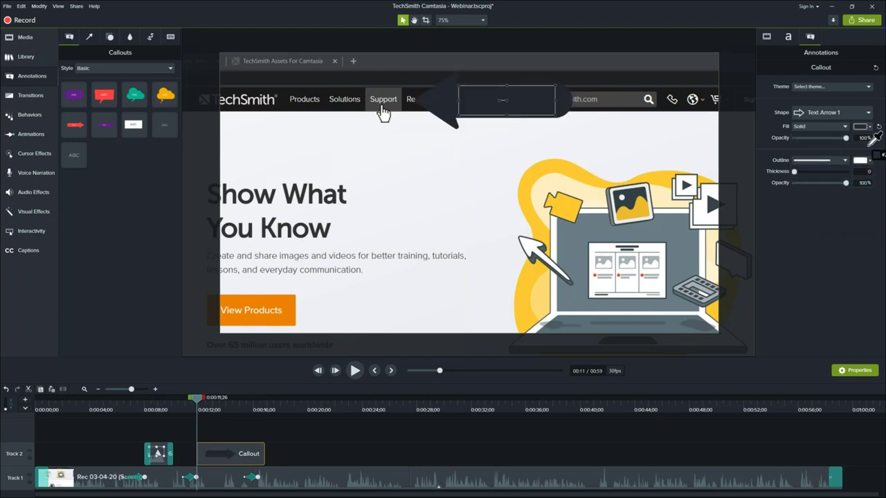
pyautogui.click(556, 166)
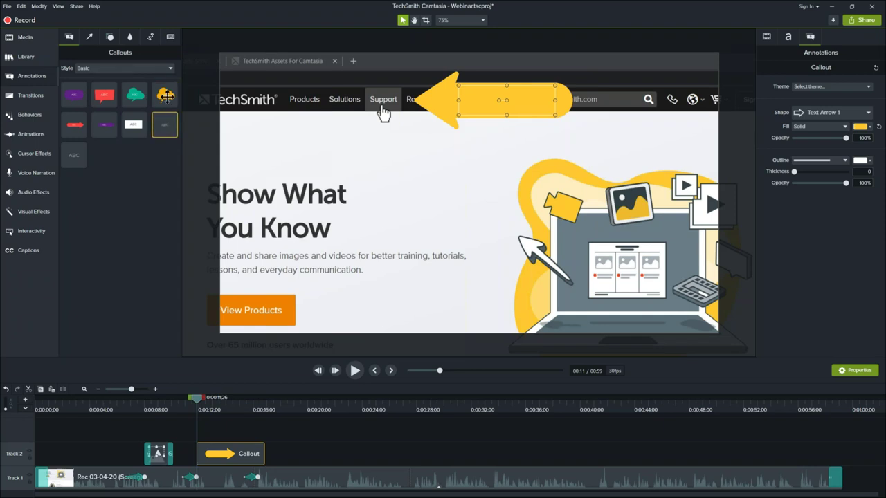
# Add the orange Basic thought bubble to the canvas, list callouts of all styles, and add the orange-red ribbon arrow callout below it
pyautogui.moveTo(164, 94); pyautogui.dragTo(336, 174)
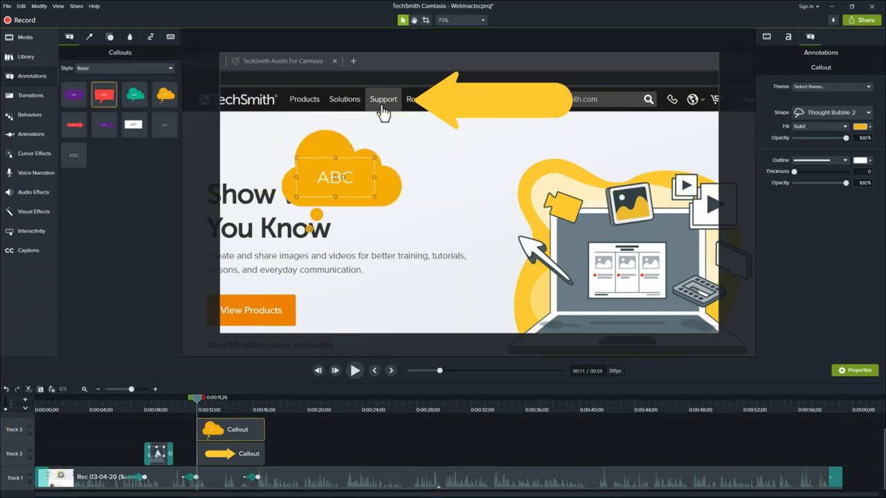
pyautogui.click(81, 67)
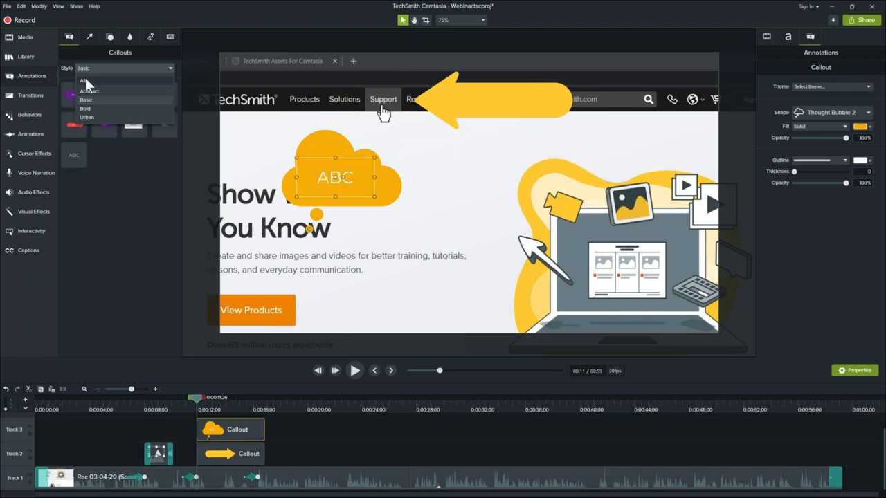
pyautogui.click(85, 79)
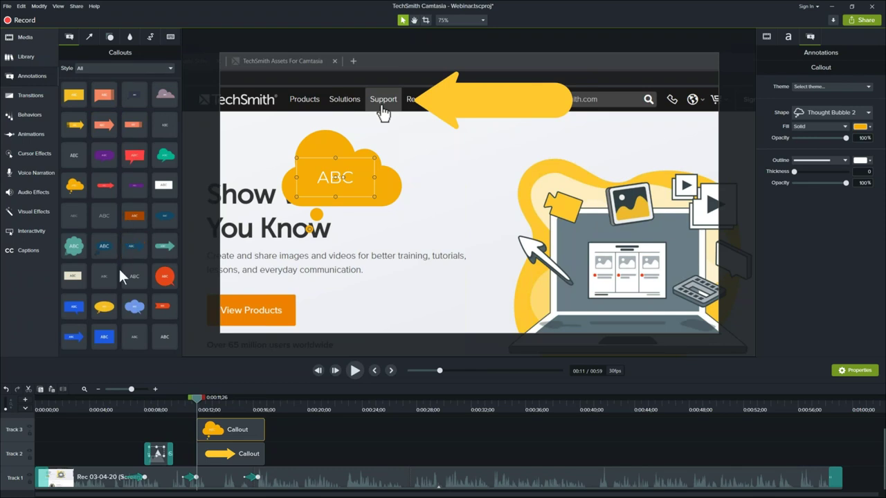
pyautogui.moveTo(162, 306); pyautogui.dragTo(457, 255)
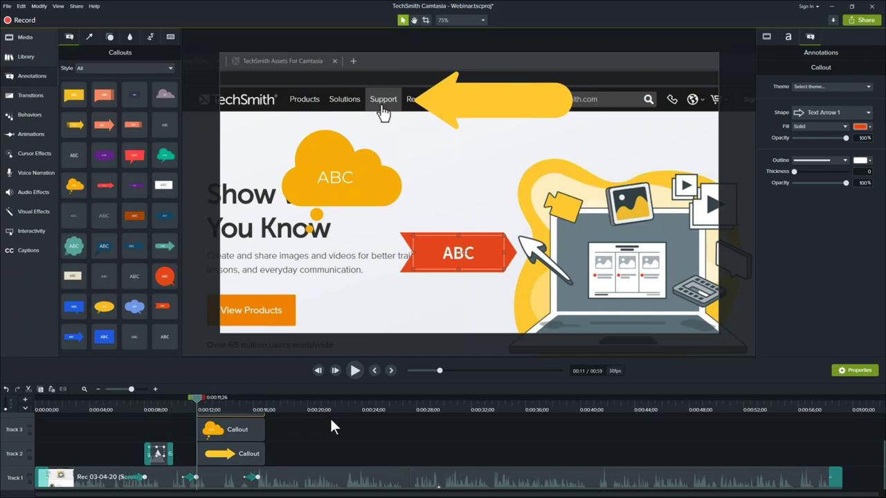
# Delete all the callouts stacked at 0:00:11;26 from the timeline
pyautogui.click(312, 438)
pyautogui.moveTo(267, 433); pyautogui.dragTo(246, 415)
pyautogui.press('Delete')
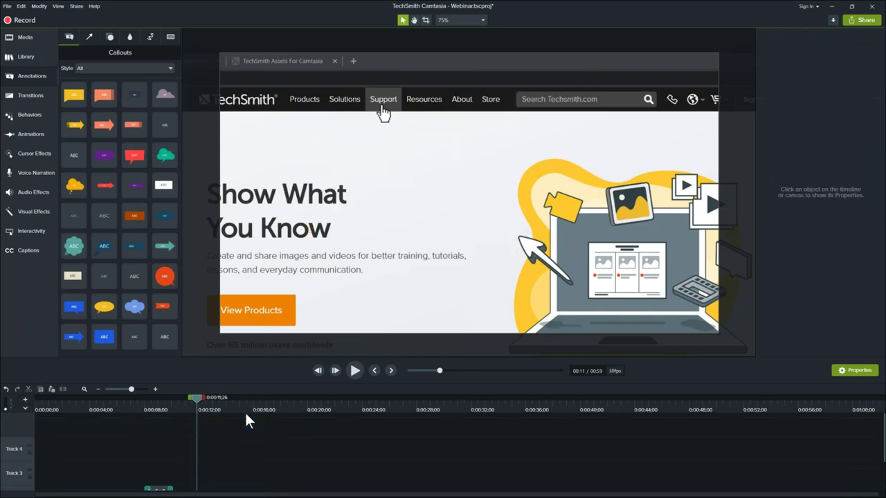
# Increase the height of Track 1 and enlarge the timeline area to make the waveform easier to see
pyautogui.scroll(-2, 248, 454)
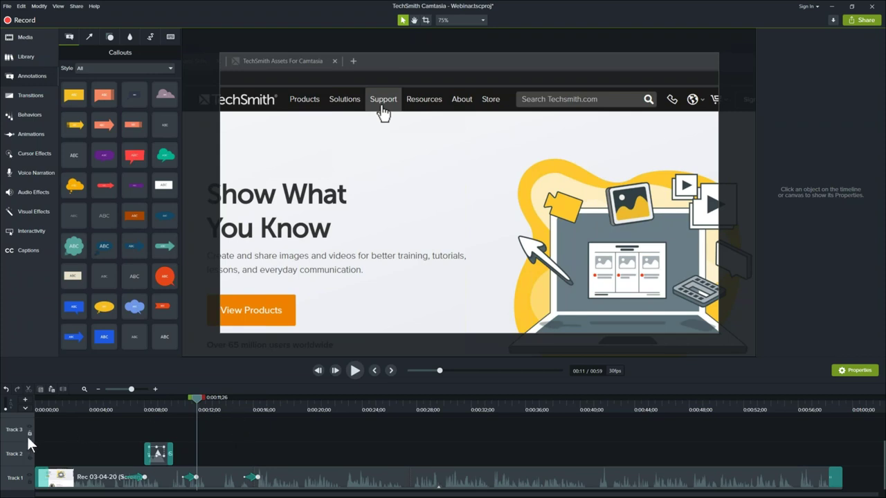
pyautogui.moveTo(15, 465); pyautogui.dragTo(24, 447)
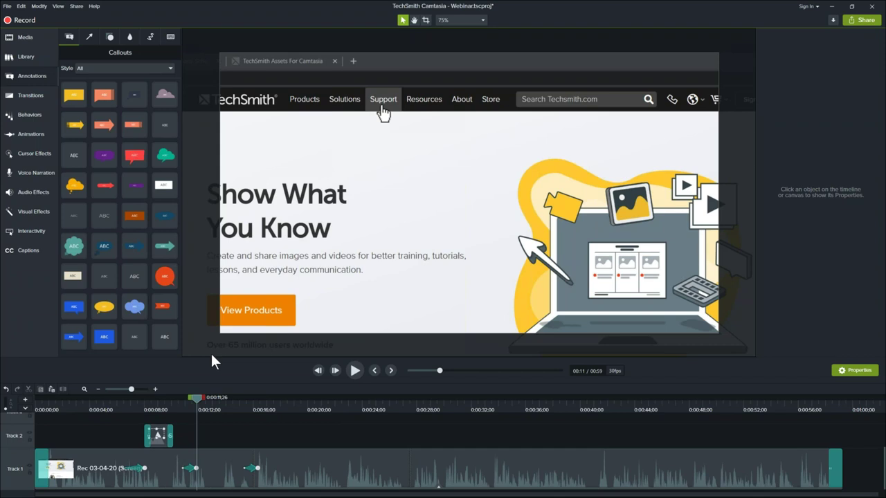
pyautogui.moveTo(214, 333); pyautogui.dragTo(214, 312)
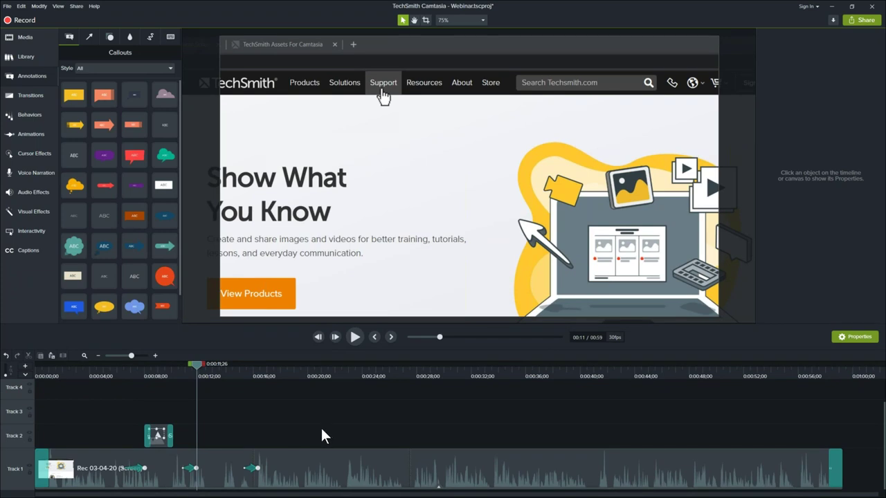
# Separate the audio and video of the Rec 03-04-20 clip on Track 1, and undo the separation
pyautogui.click(351, 477)
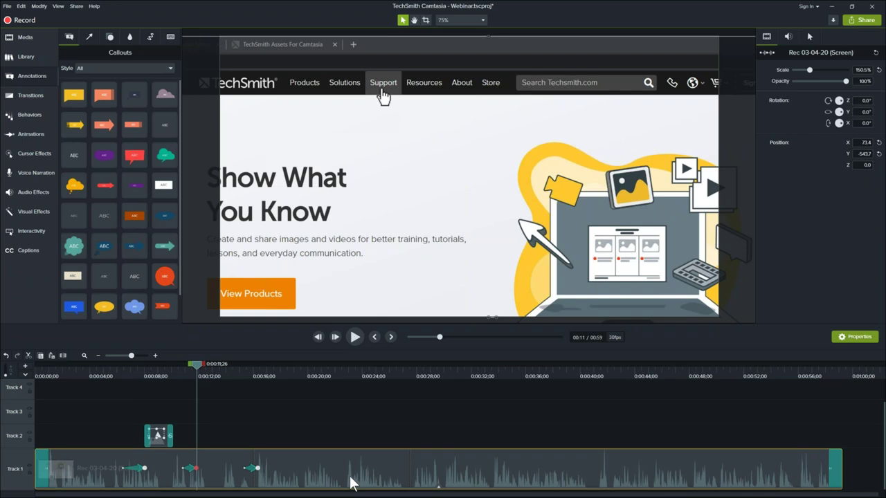
pyautogui.rightClick(293, 454)
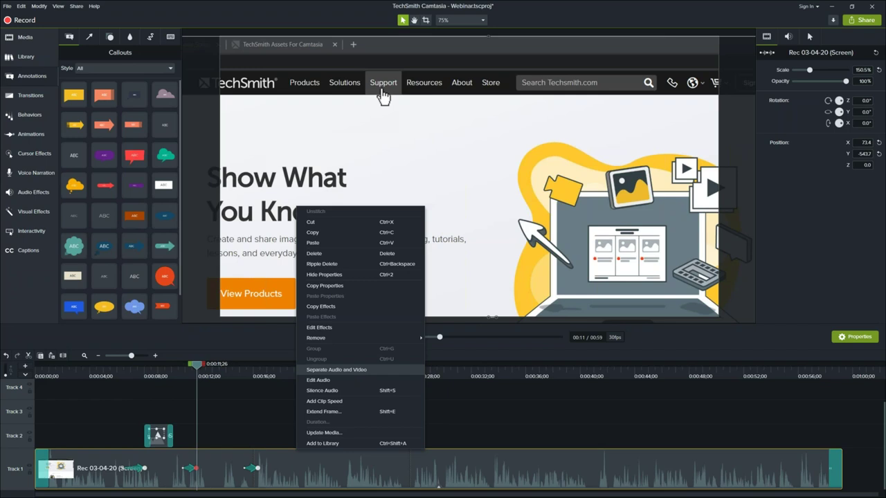
pyautogui.click(330, 371)
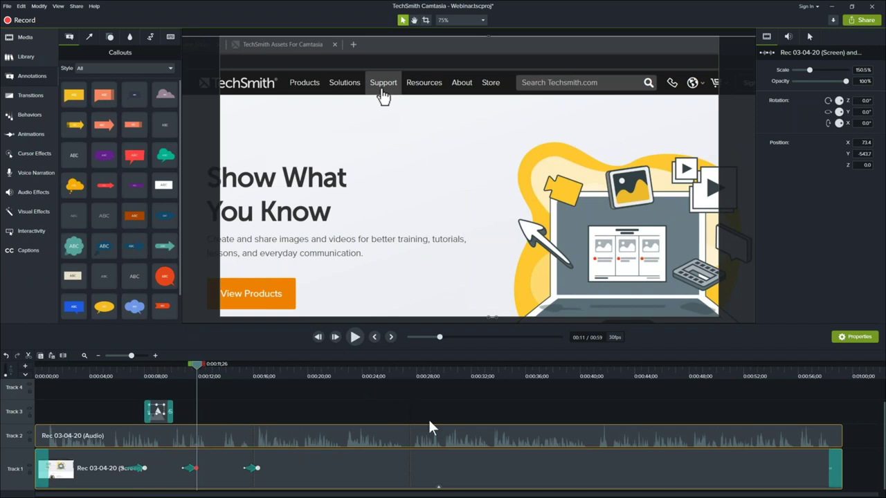
pyautogui.click(5, 356)
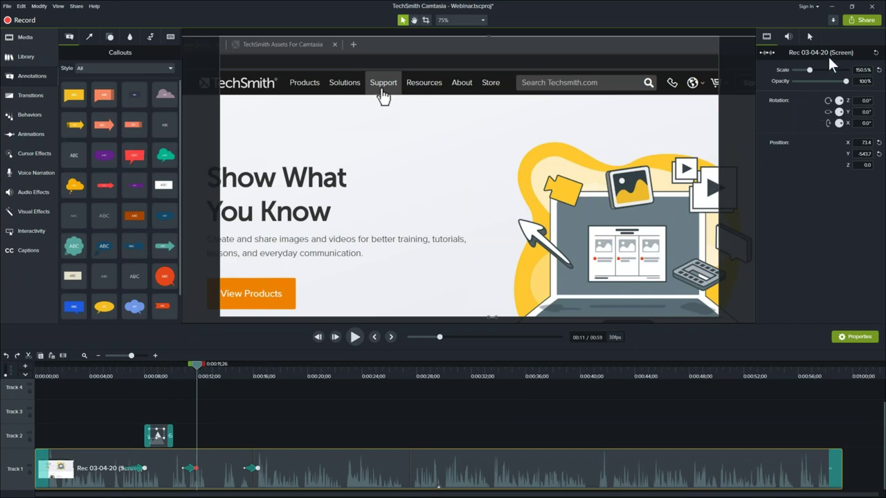
# Lower the Track 1 recording's audio level slightly and add four audio points between about 21 and 26 seconds
pyautogui.click(790, 36)
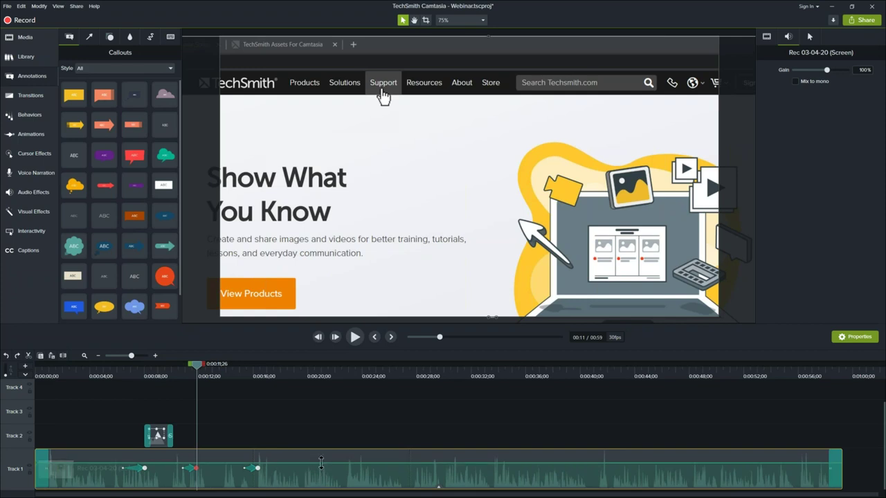
pyautogui.moveTo(321, 463); pyautogui.dragTo(322, 467)
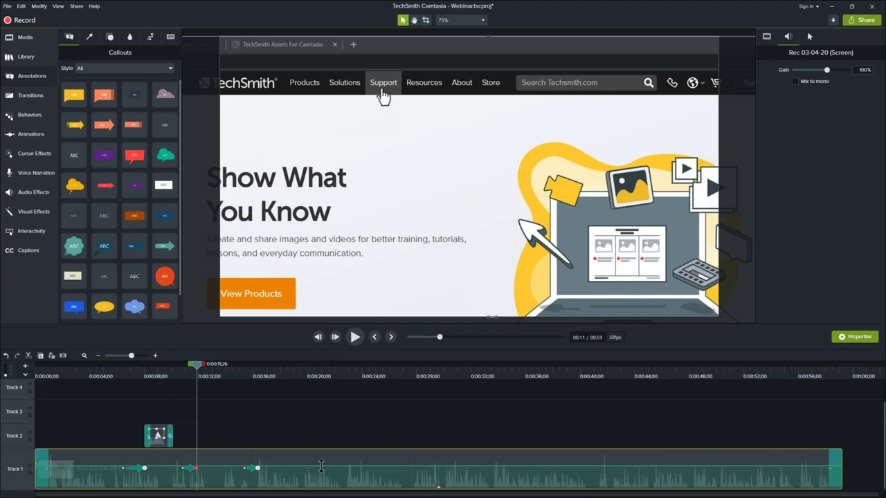
pyautogui.doubleClick(321, 466)
pyautogui.doubleClick(349, 465)
pyautogui.doubleClick(368, 465)
pyautogui.hotkey('ctrl', 'Home')
pyautogui.doubleClick(387, 466)
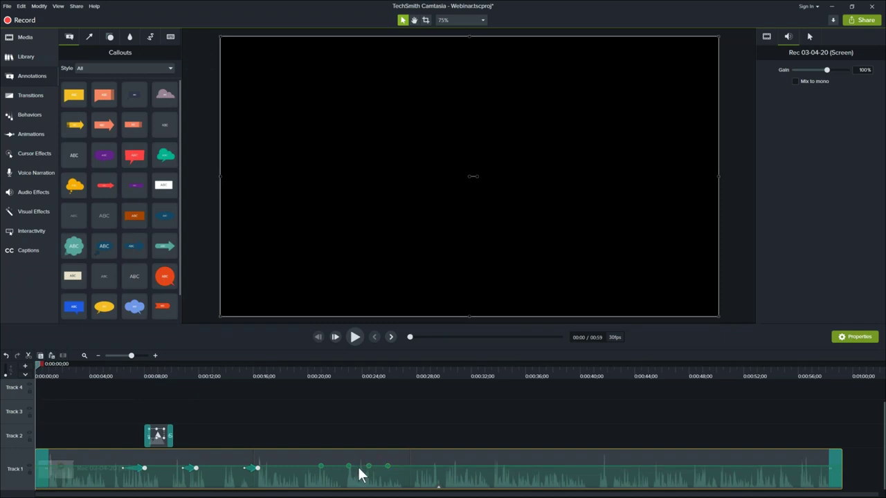
pyautogui.moveTo(358, 467)
pyautogui.mouseDown()
pyautogui.moveTo(360, 458)
pyautogui.moveTo(360, 478)
pyautogui.moveTo(360, 467)
pyautogui.mouseUp()
# Adjust the audio level within a timeline selection from 0:00:17;07 to about 19.5 seconds, and clear the selection
pyautogui.click(317, 372)
pyautogui.moveTo(317, 371); pyautogui.dragTo(262, 370)
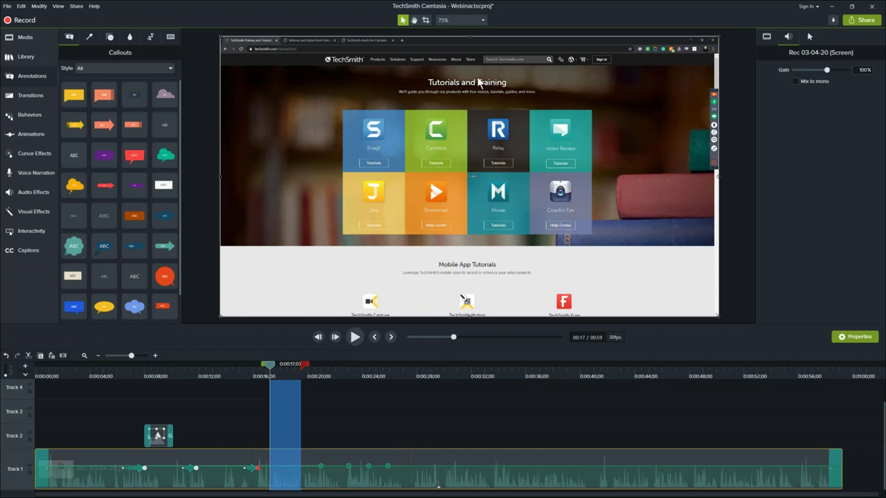
pyautogui.moveTo(283, 466)
pyautogui.mouseDown()
pyautogui.moveTo(282, 486)
pyautogui.moveTo(287, 453)
pyautogui.moveTo(287, 476)
pyautogui.moveTo(287, 466)
pyautogui.mouseUp()
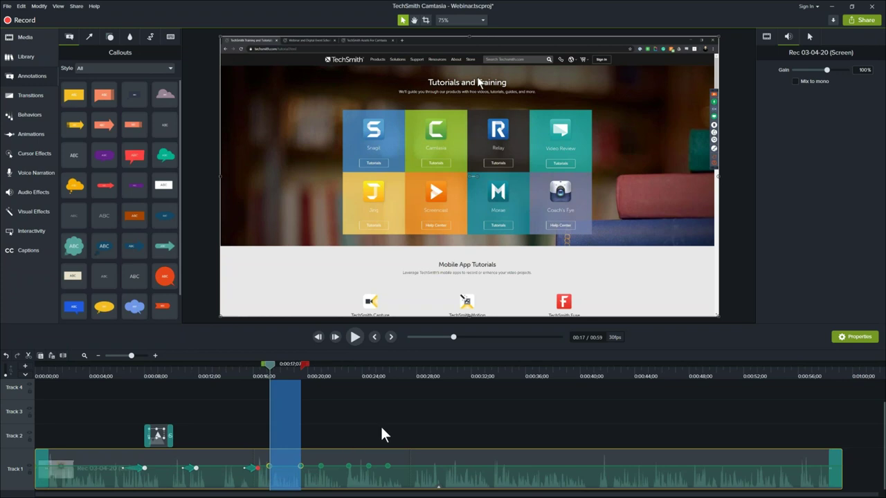
pyautogui.doubleClick(271, 366)
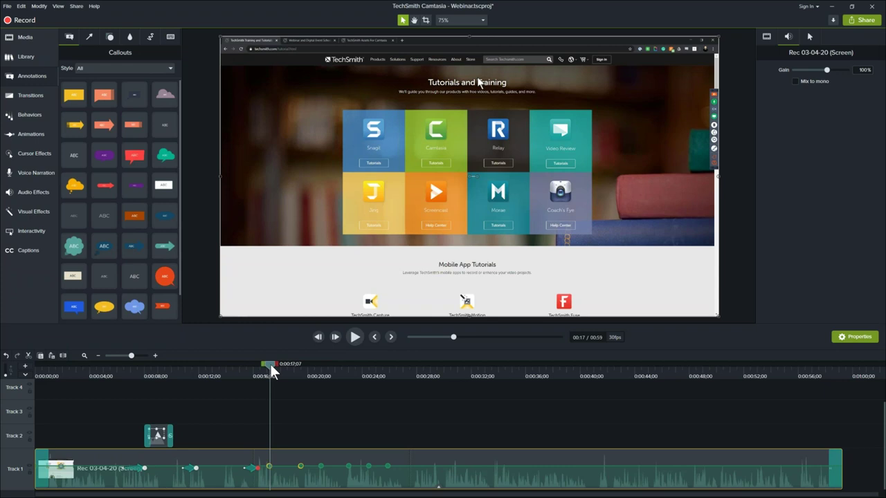
pyautogui.click(25, 38)
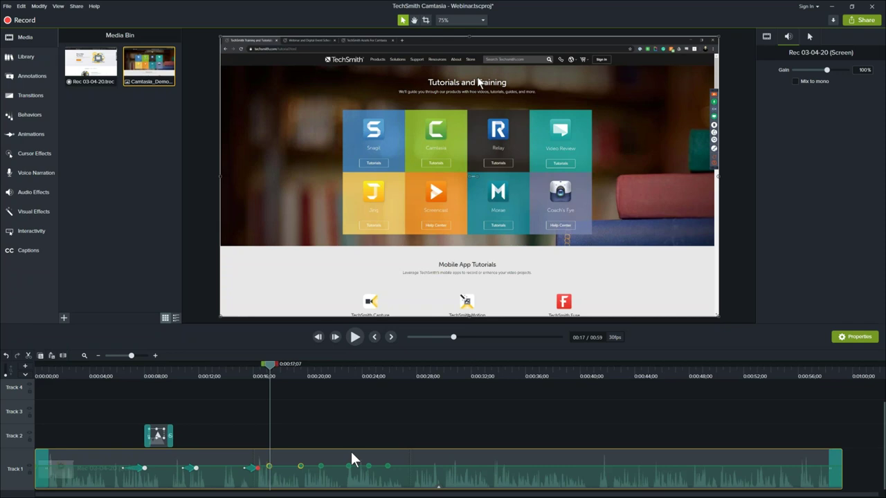
pyautogui.doubleClick(346, 467)
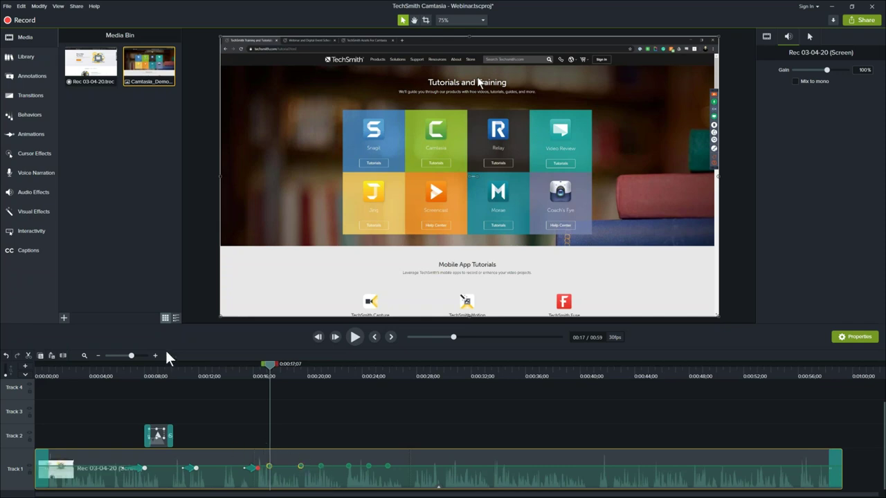
# Add a red speech bubble, a brown-orange rectangle and a dark blue oval speech bubble callout at 0:00:17;07, spread across the canvas
pyautogui.click(40, 78)
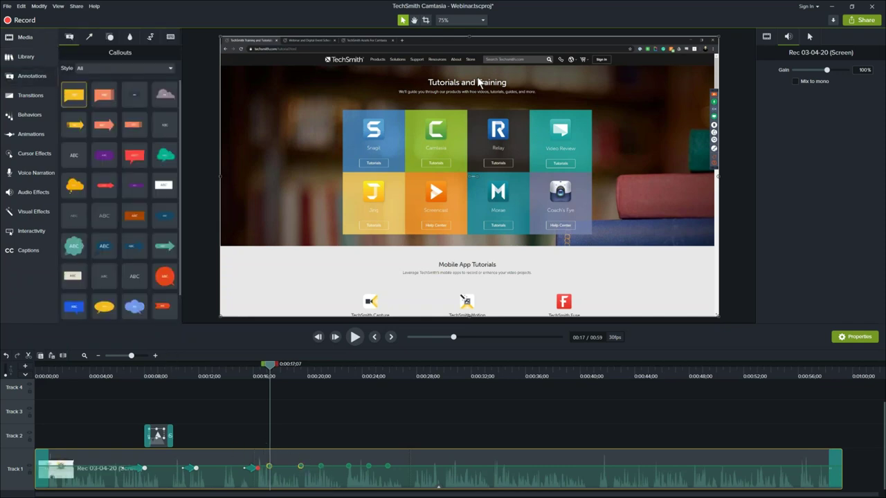
pyautogui.moveTo(137, 158); pyautogui.dragTo(326, 164)
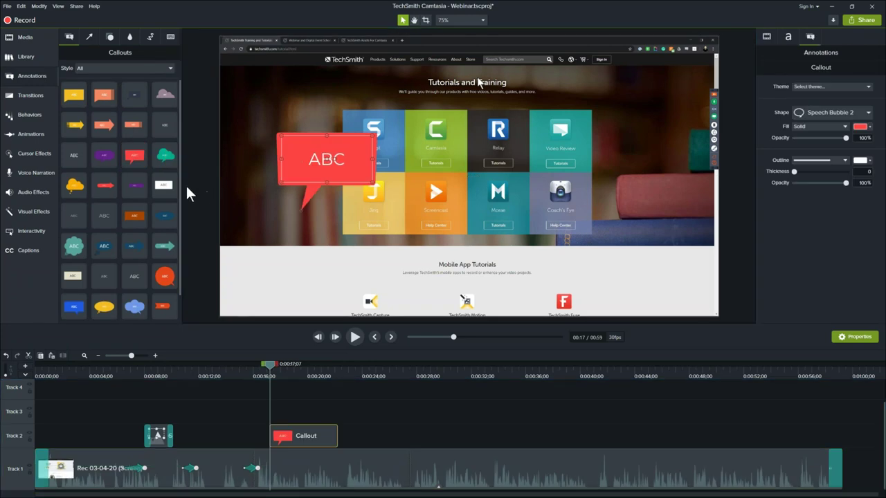
pyautogui.moveTo(224, 218); pyautogui.dragTo(343, 249)
pyautogui.moveTo(134, 215); pyautogui.dragTo(622, 138)
pyautogui.moveTo(346, 158); pyautogui.dragTo(371, 136)
pyautogui.moveTo(393, 253); pyautogui.dragTo(482, 247)
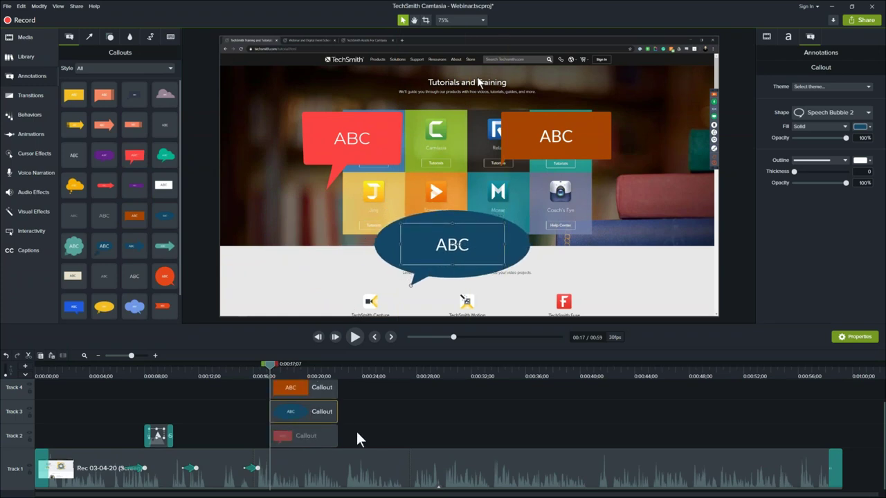
# Nudge the dark blue oval callout slightly, enlarge the timeline area, and move the Rec 03-04-20 recording from Track 1 to Track 5
pyautogui.moveTo(441, 241)
pyautogui.mouseDown()
pyautogui.moveTo(415, 239)
pyautogui.moveTo(336, 273)
pyautogui.moveTo(432, 238)
pyautogui.mouseUp()
pyautogui.moveTo(358, 347); pyautogui.dragTo(357, 304)
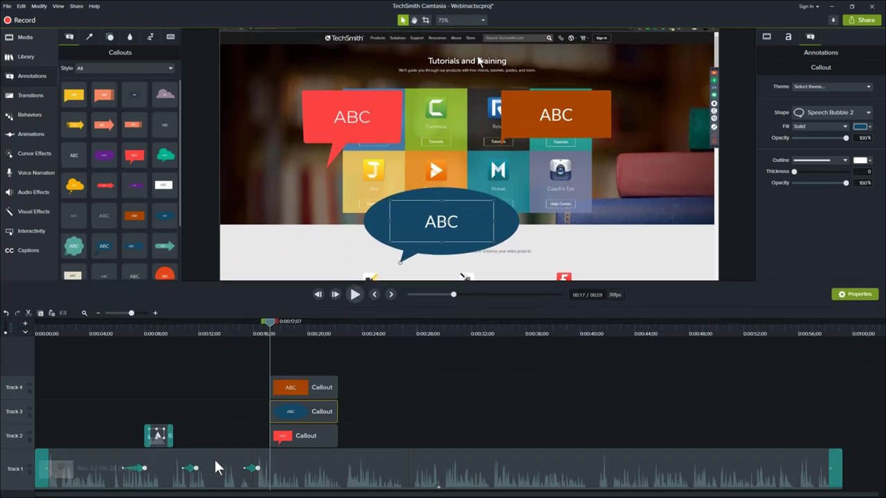
pyautogui.moveTo(217, 468); pyautogui.dragTo(232, 470)
pyautogui.moveTo(227, 423); pyautogui.dragTo(193, 364)
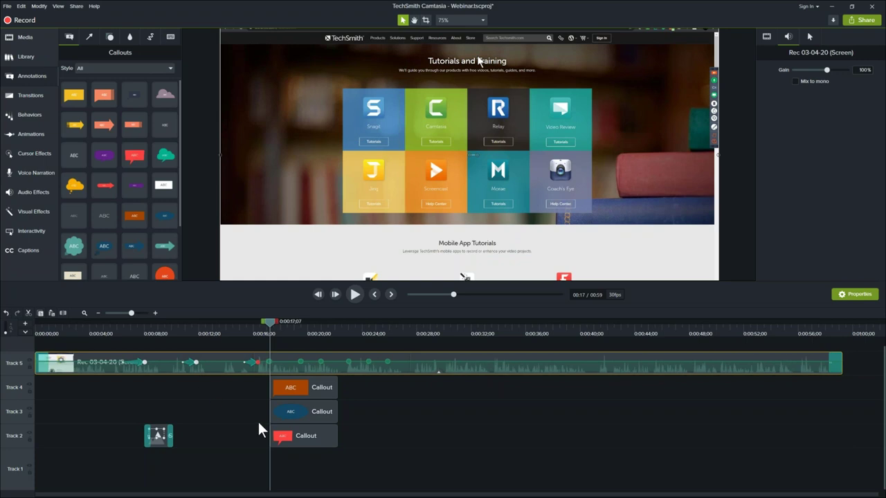
# Select the covered callouts, set the canvas zoom to 50%, and move the recording back down to Track 1 beneath the callouts
pyautogui.click(283, 434)
pyautogui.click(292, 387)
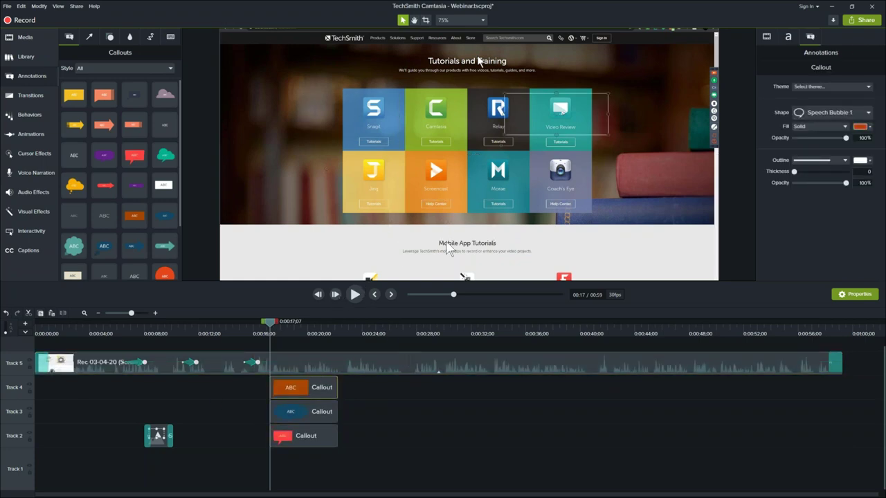
pyautogui.keyDown('ctrl'); pyautogui.scroll(-1, 461, 223); pyautogui.keyUp('ctrl')
pyautogui.moveTo(474, 93); pyautogui.dragTo(438, 191)
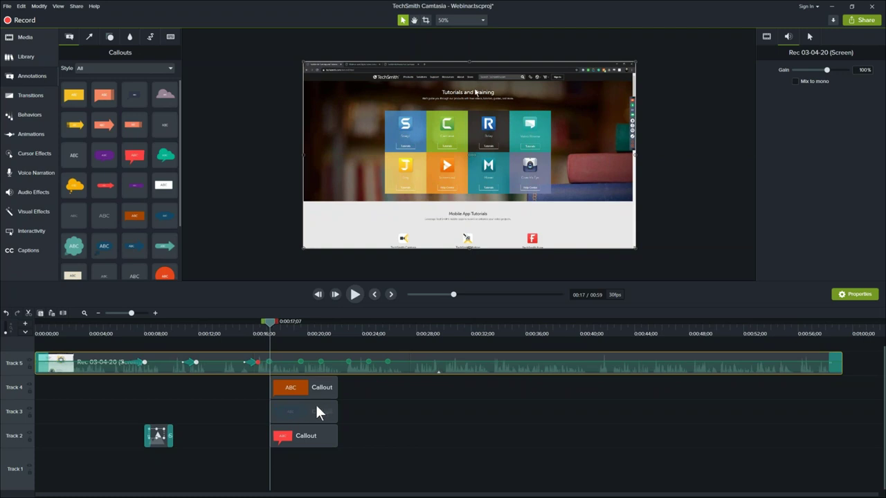
pyautogui.moveTo(233, 360); pyautogui.dragTo(217, 484)
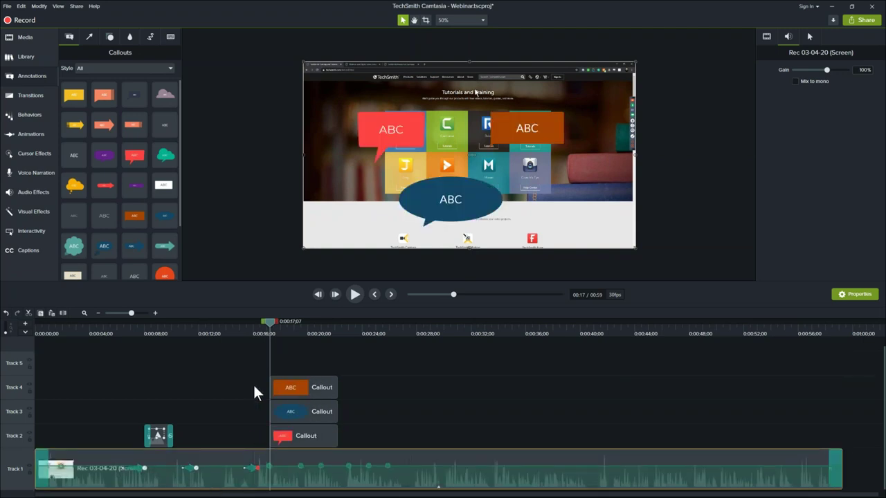
# Move the brown-orange callout to Track 2 directly before the red one, and shift the blue oval callout on Track 3 to about 14.5 seconds
pyautogui.moveTo(302, 386); pyautogui.dragTo(239, 440)
pyautogui.moveTo(275, 413); pyautogui.dragTo(251, 406)
pyautogui.moveTo(270, 329); pyautogui.dragTo(296, 330)
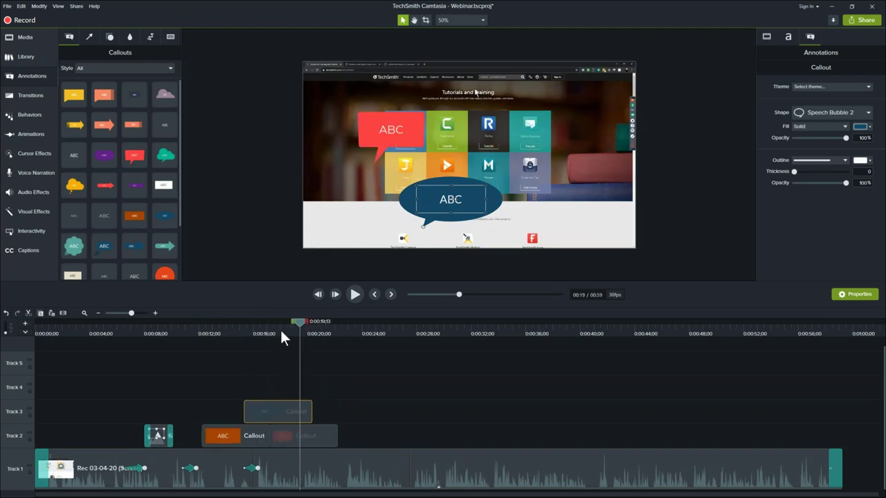
# Move the recording to Track 4 above the spotlight, check the canvas at 0:00:09;07, and nudge the recording slightly on the canvas
pyautogui.click(162, 329)
pyautogui.moveTo(161, 324)
pyautogui.mouseDown()
pyautogui.moveTo(144, 325)
pyautogui.moveTo(160, 329)
pyautogui.mouseUp()
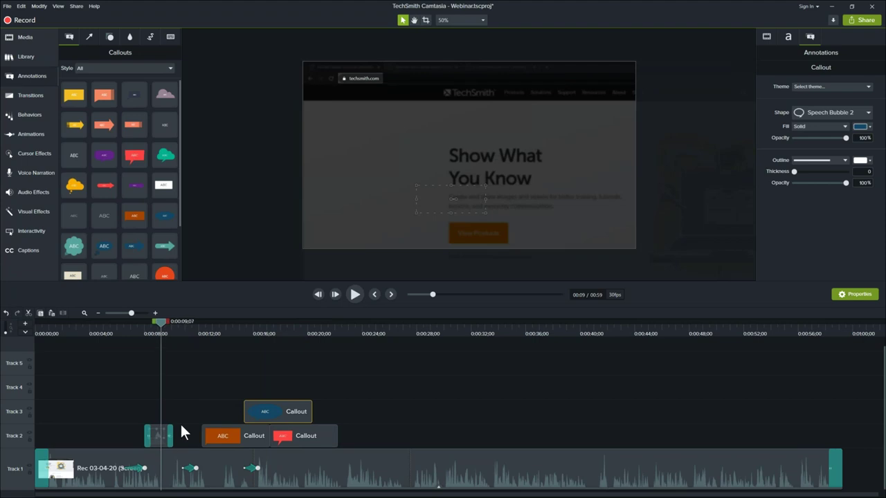
pyautogui.click(150, 459)
pyautogui.moveTo(155, 430); pyautogui.dragTo(147, 380)
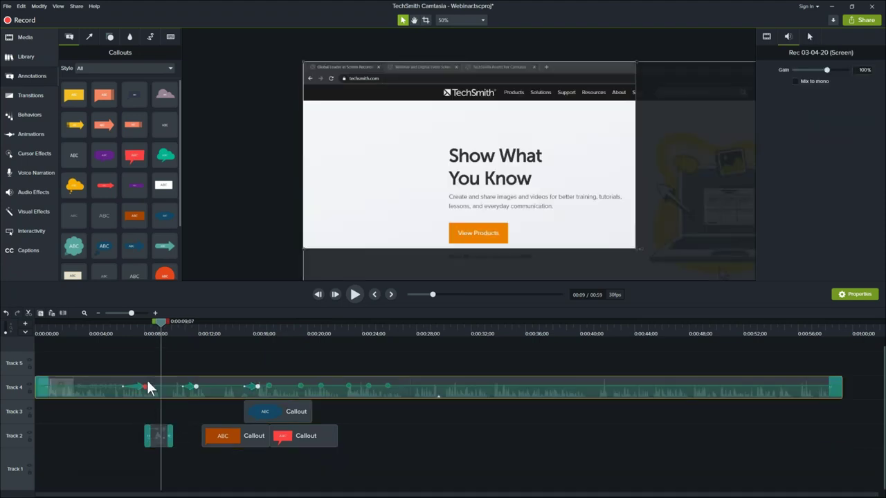
pyautogui.click(159, 436)
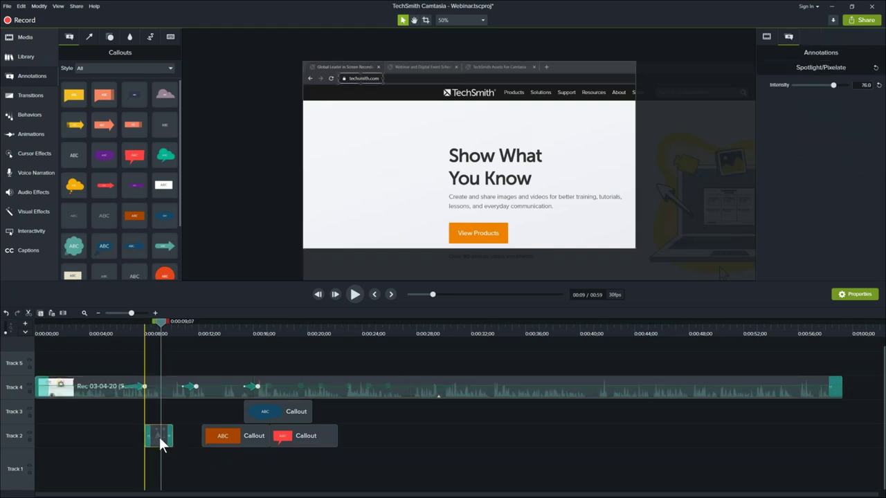
pyautogui.moveTo(367, 211)
pyautogui.mouseDown()
pyautogui.moveTo(439, 239)
pyautogui.moveTo(362, 212)
pyautogui.mouseUp()
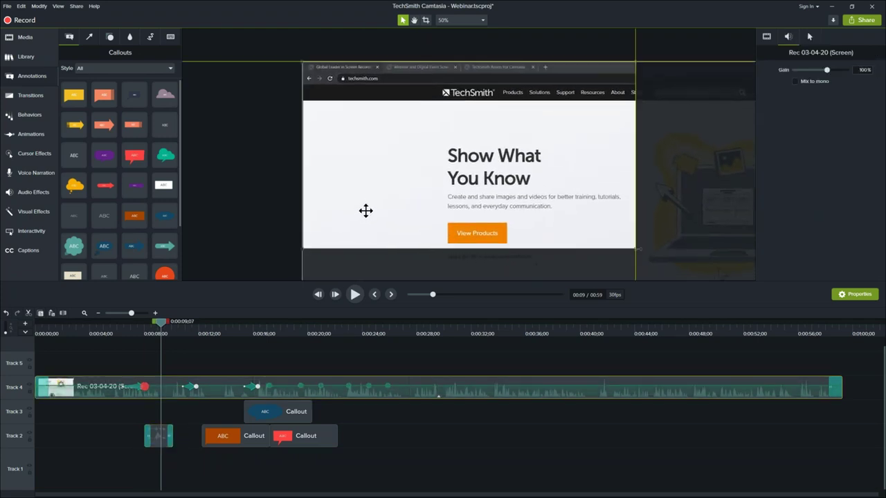
# Return the recording to Track 1 below the spotlight, reduce the track's height, and clear the selection
pyautogui.moveTo(135, 384)
pyautogui.mouseDown()
pyautogui.moveTo(109, 478)
pyautogui.moveTo(70, 477)
pyautogui.mouseUp()
pyautogui.moveTo(19, 449); pyautogui.dragTo(18, 465)
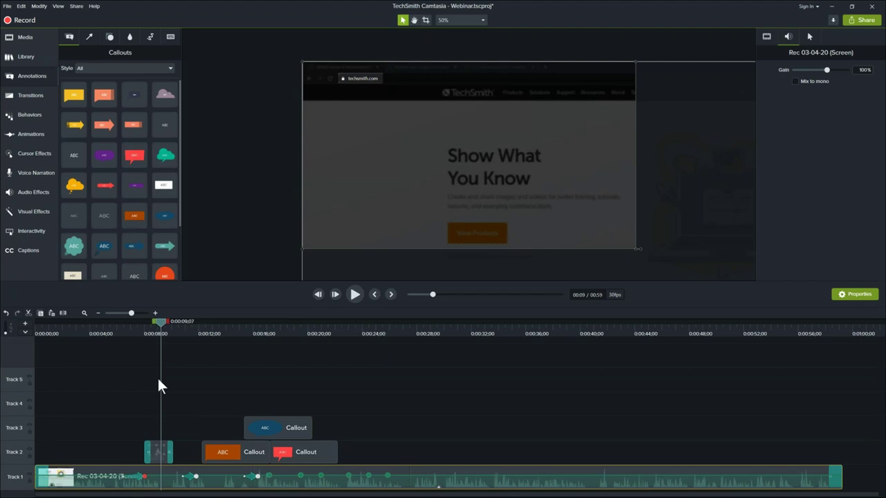
pyautogui.click(175, 355)
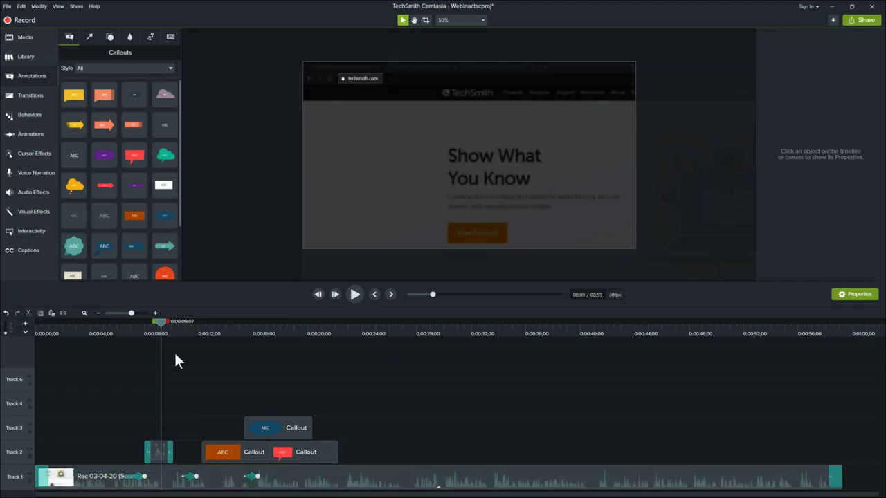
# Delete the brown-orange, red and dark blue callouts from Tracks 2 and 3
pyautogui.moveTo(199, 329)
pyautogui.mouseDown()
pyautogui.moveTo(191, 324)
pyautogui.moveTo(199, 322)
pyautogui.mouseUp()
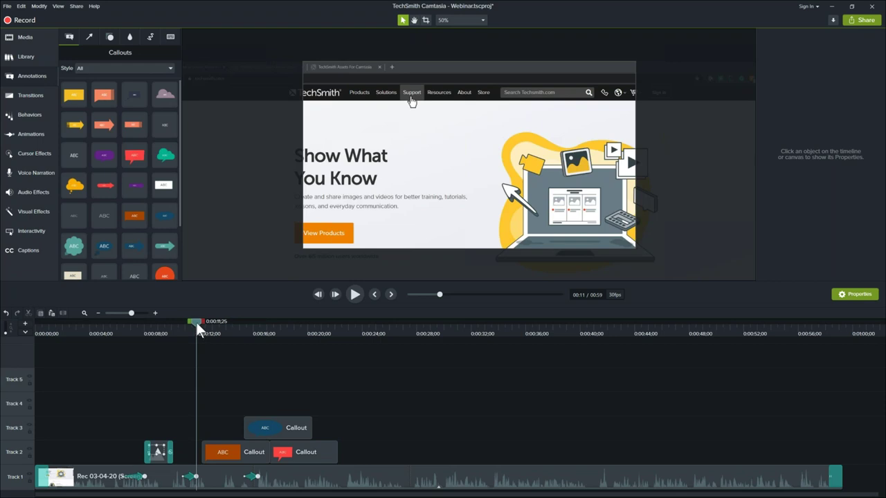
pyautogui.click(154, 312)
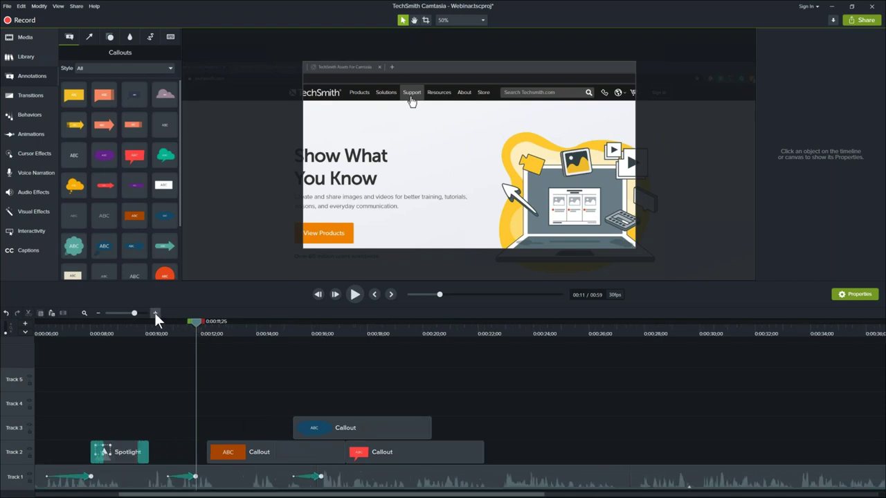
pyautogui.moveTo(197, 322); pyautogui.dragTo(164, 328)
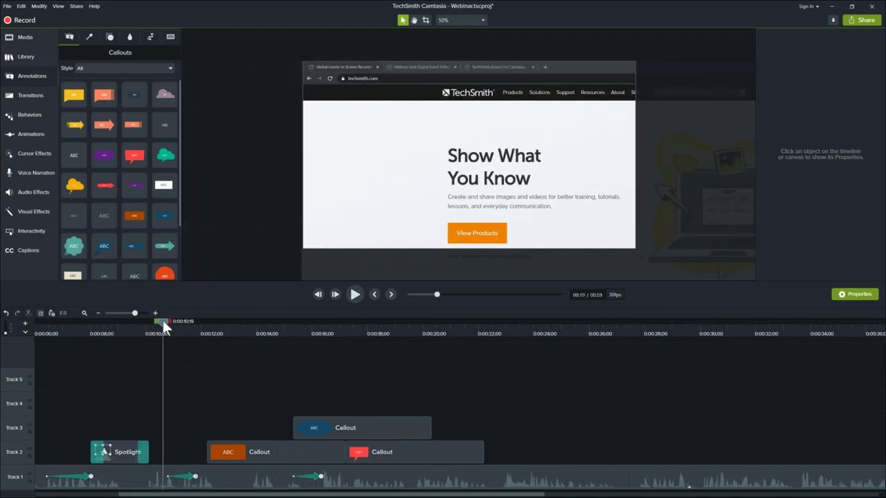
pyautogui.moveTo(187, 412); pyautogui.dragTo(373, 446)
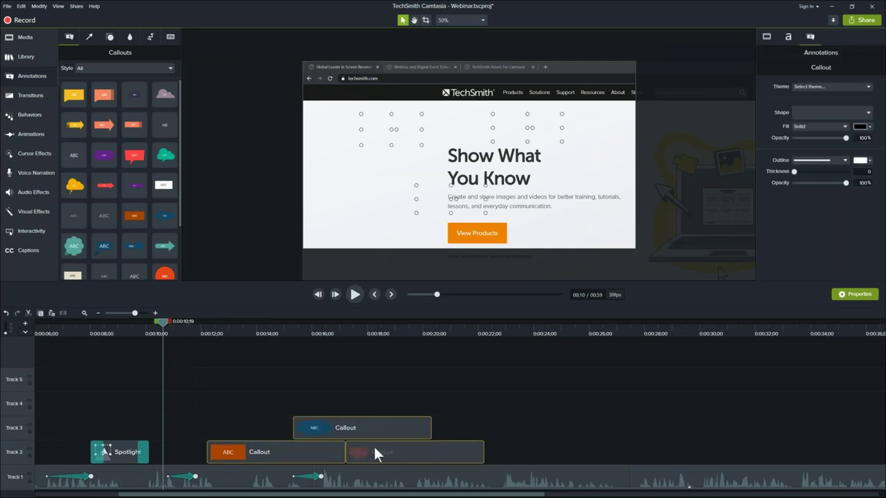
pyautogui.press('Delete')
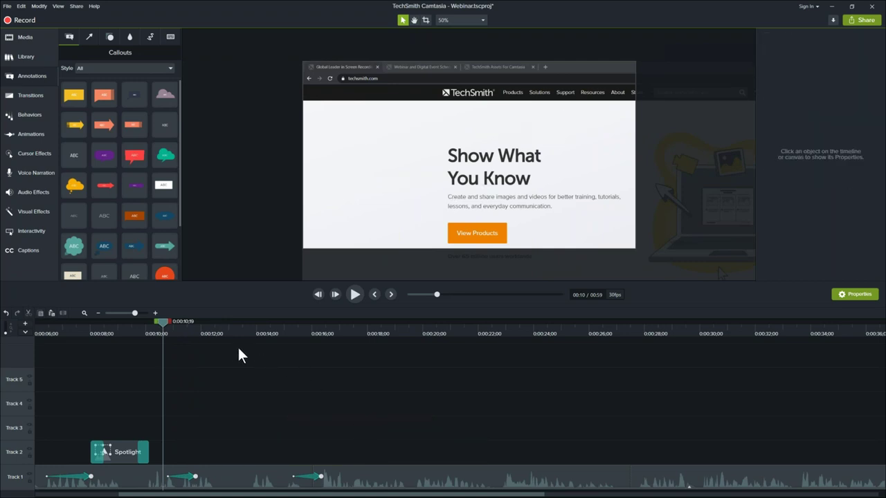
# Add the Cursor Highlight effect to the Rec 03-04-20 recording on Track 1
pyautogui.click(222, 476)
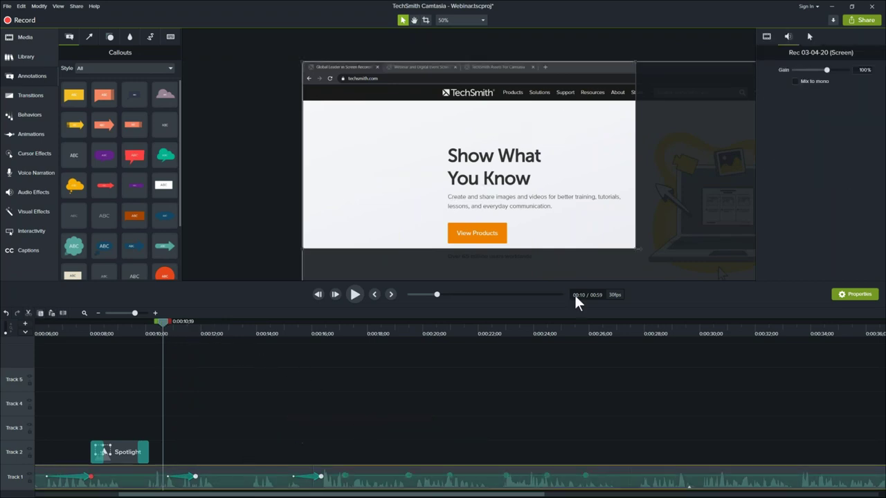
pyautogui.click(766, 36)
pyautogui.click(811, 38)
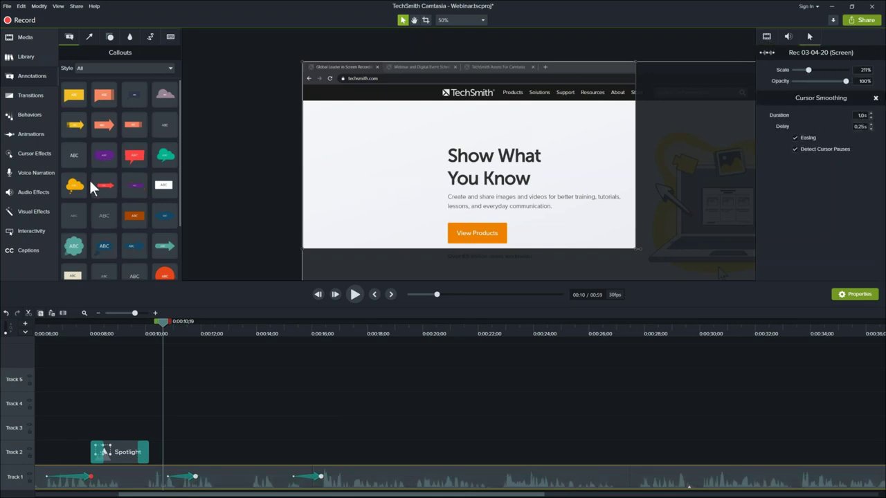
pyautogui.click(43, 153)
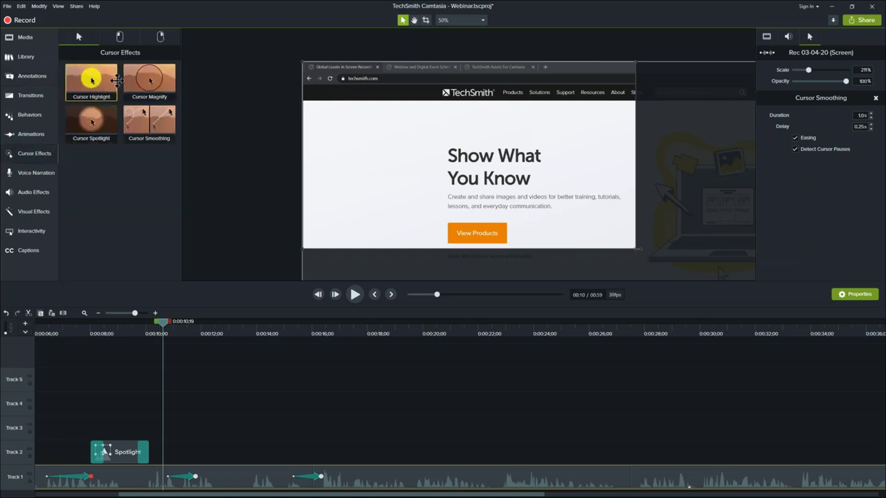
pyautogui.moveTo(90, 80); pyautogui.dragTo(231, 480)
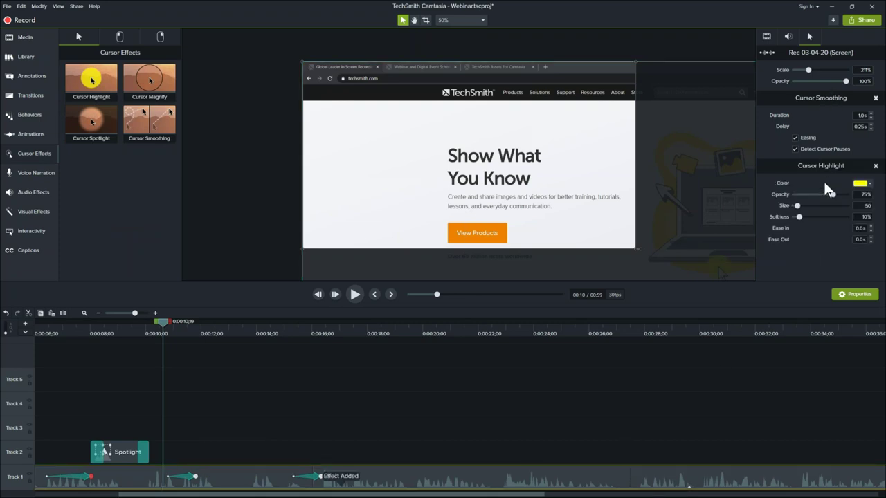
# Set the Cursor Highlight size to 87 at 0:00:11;15
pyautogui.moveTo(167, 327); pyautogui.dragTo(187, 326)
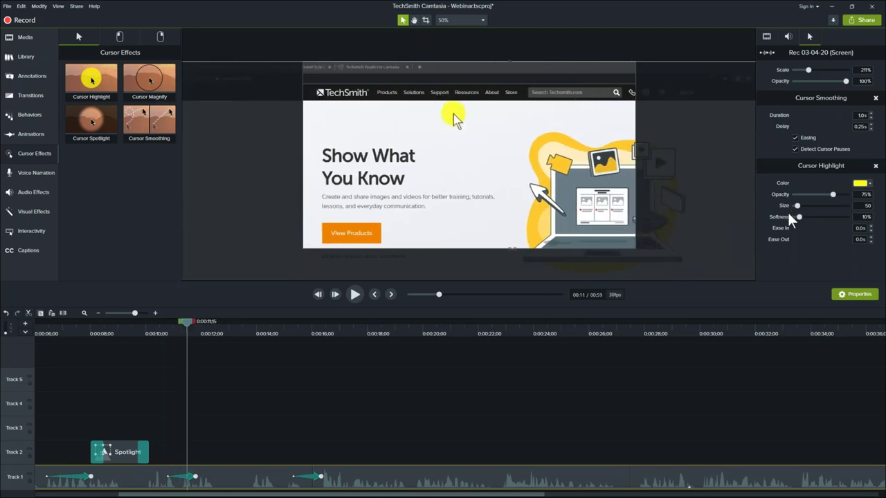
pyautogui.moveTo(796, 205)
pyautogui.mouseDown()
pyautogui.moveTo(814, 205)
pyautogui.moveTo(800, 206)
pyautogui.mouseUp()
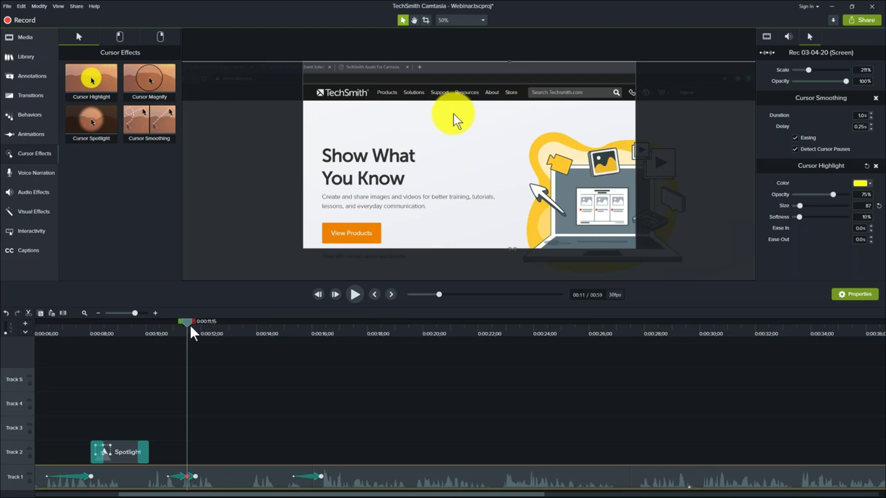
# Split the recording at 0:00:16;00 and remove the Cursor Highlight effect from the segment after the split
pyautogui.moveTo(186, 321); pyautogui.dragTo(309, 330)
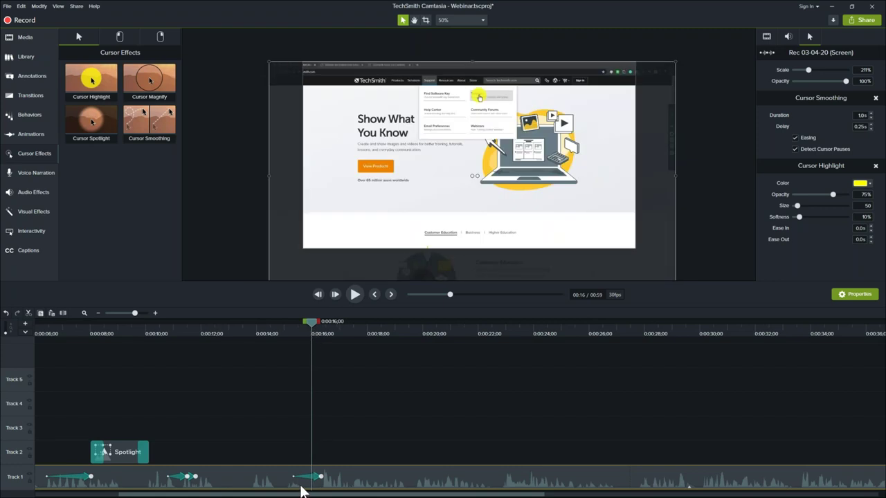
pyautogui.press('s')
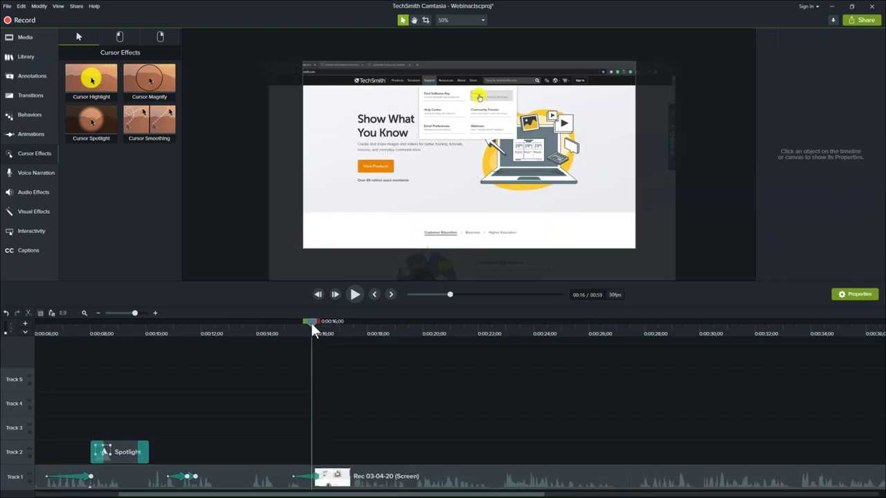
pyautogui.moveTo(311, 330); pyautogui.dragTo(328, 330)
pyautogui.click(381, 475)
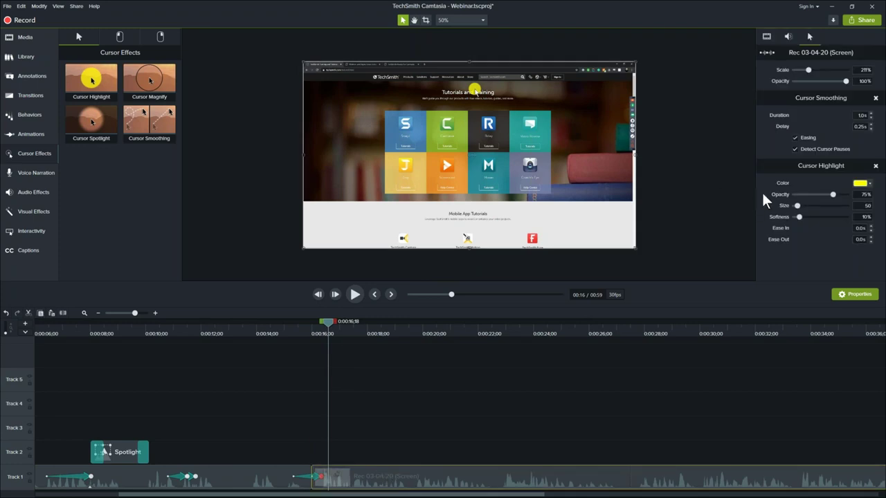
pyautogui.click(876, 166)
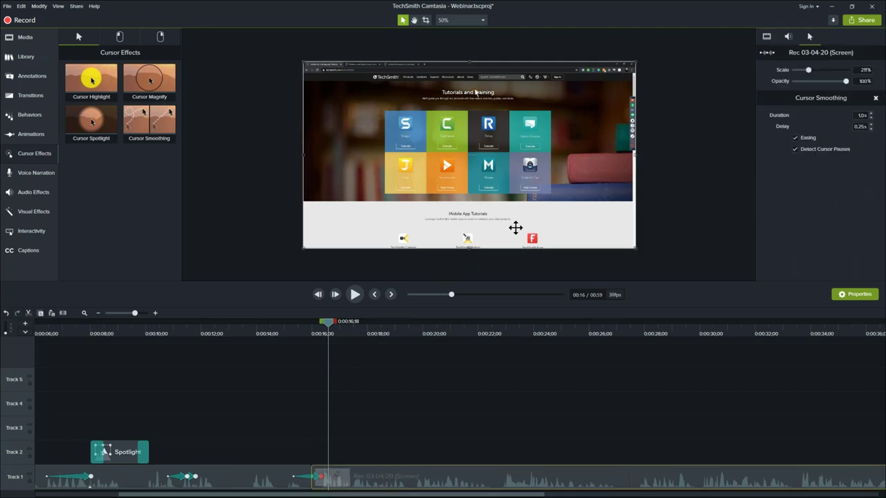
# Compare the cursor in the two segments by previewing the video at 0:00:14;09 and 0:00:17;04
pyautogui.click(262, 330)
pyautogui.click(280, 473)
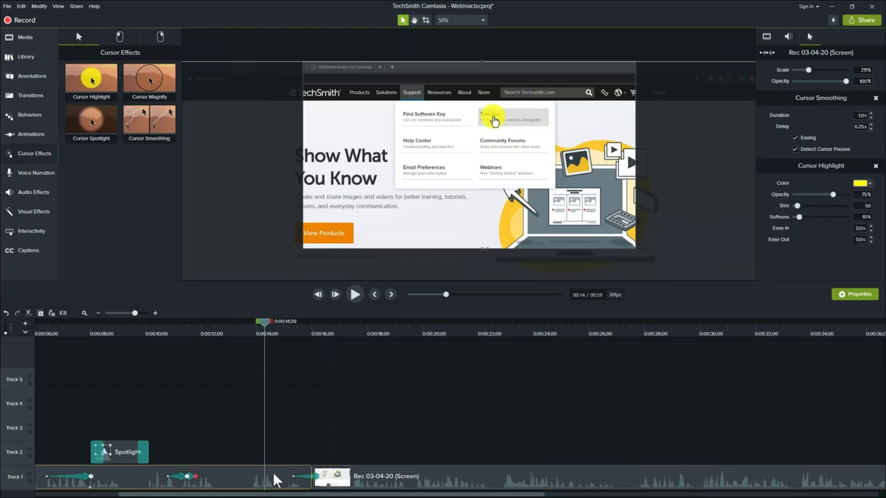
pyautogui.moveTo(263, 330); pyautogui.dragTo(340, 338)
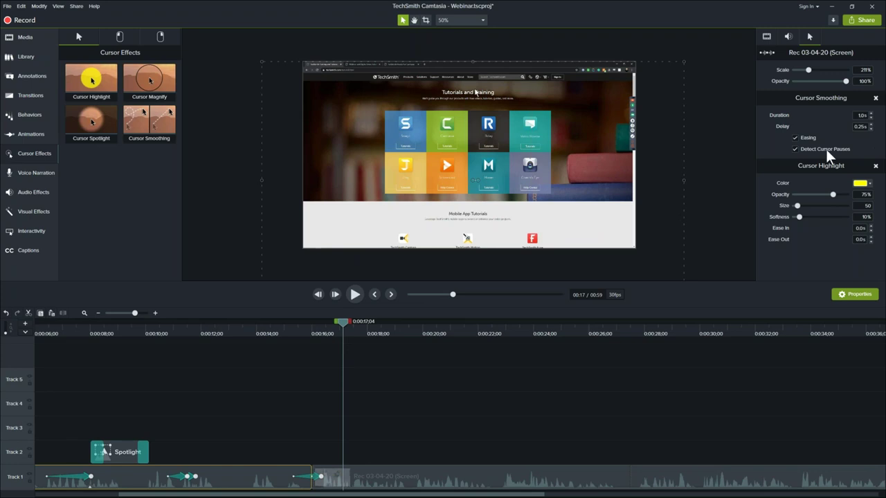
# Undo the Cursor Highlight removal, the split and the highlight size change on the recording
pyautogui.click(312, 388)
pyautogui.hotkey('ctrl', 'z')
pyautogui.hotkey('ctrl', 'z')
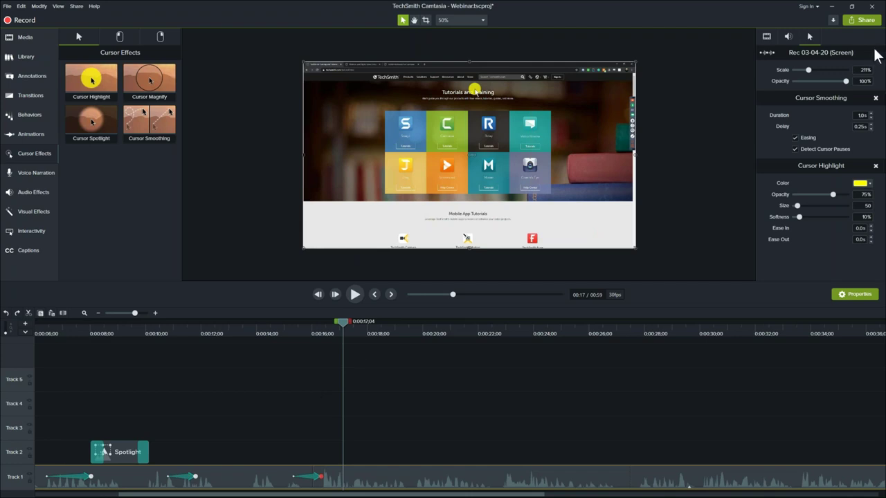
# Review the presets for producing a local file, choose MP4 only (up to 1080p), and cancel the production wizard
pyautogui.click(864, 21)
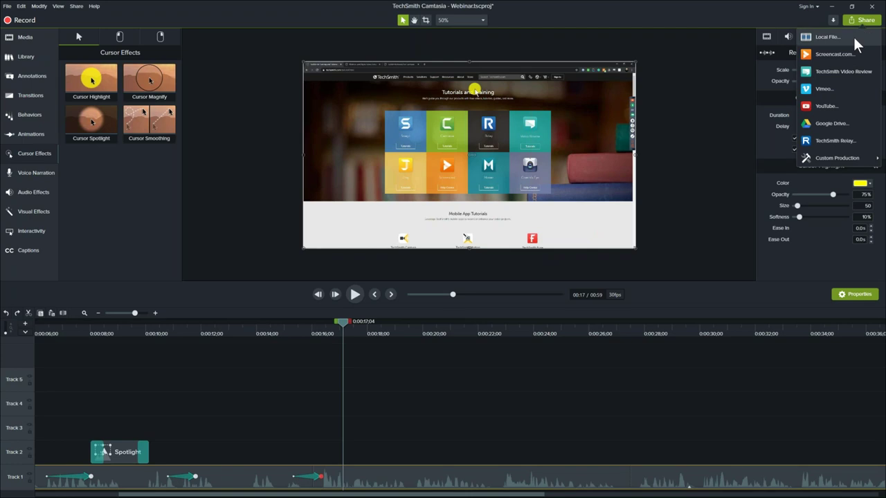
pyautogui.click(862, 38)
pyautogui.click(487, 180)
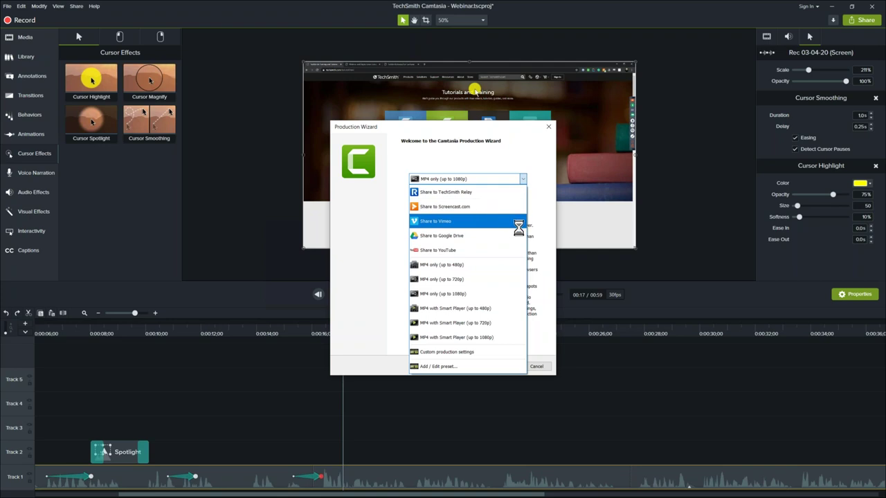
pyautogui.click(442, 294)
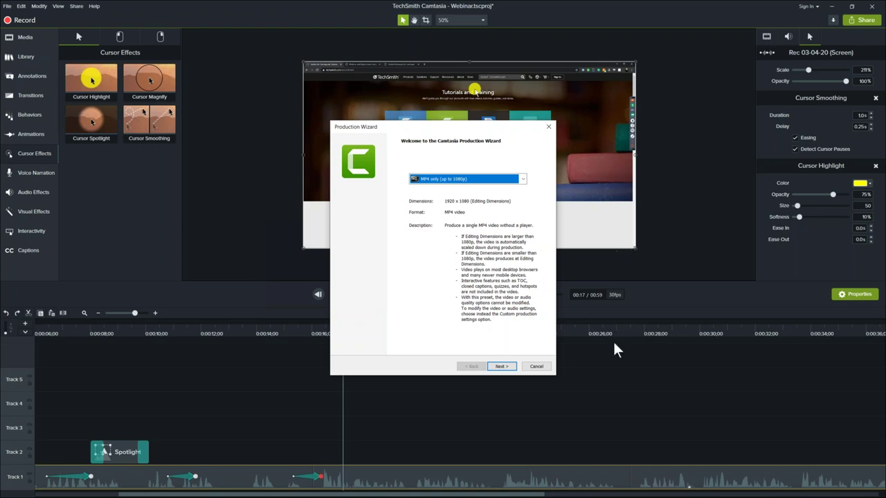
pyautogui.click(538, 366)
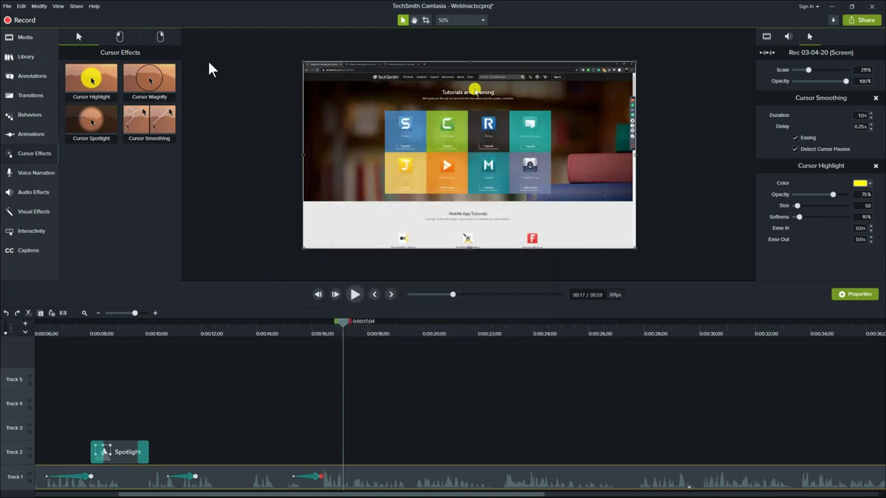
# Open Camtasia's online video tutorials and look through the Learn the Basics and All Tutorials listings
pyautogui.click(94, 7)
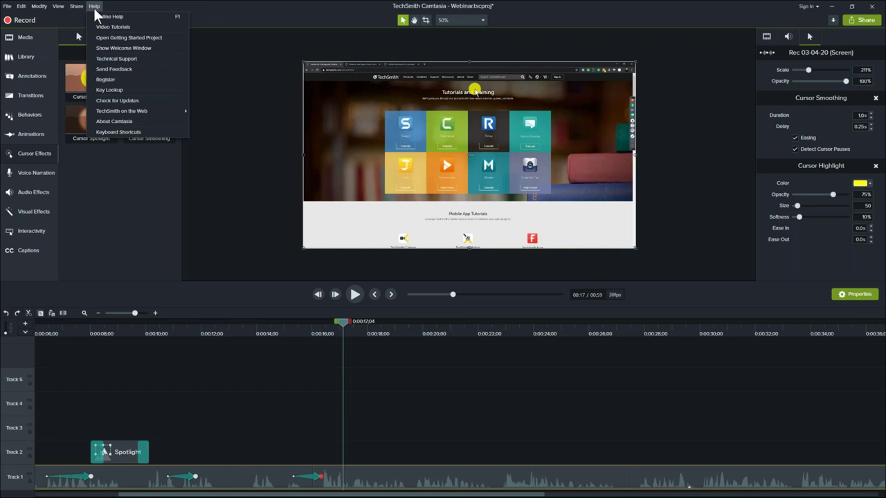
pyautogui.click(97, 27)
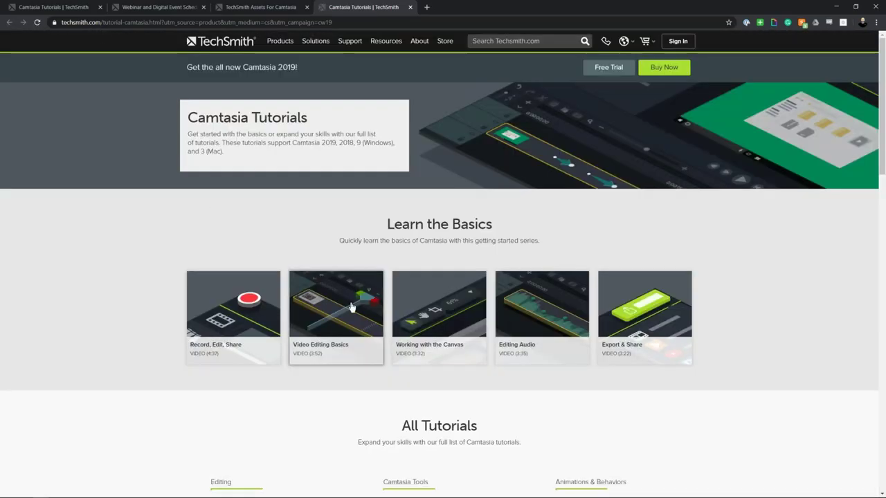
pyautogui.scroll(-3, 554, 419)
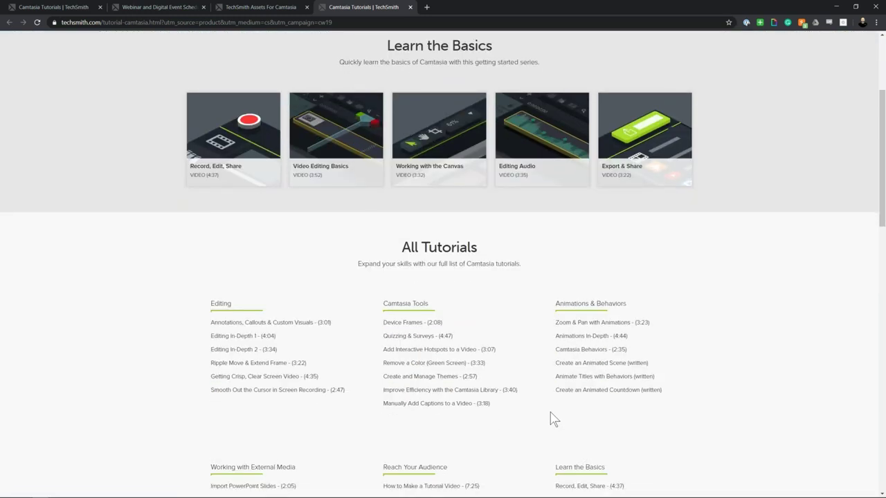
pyautogui.scroll(-3, 554, 418)
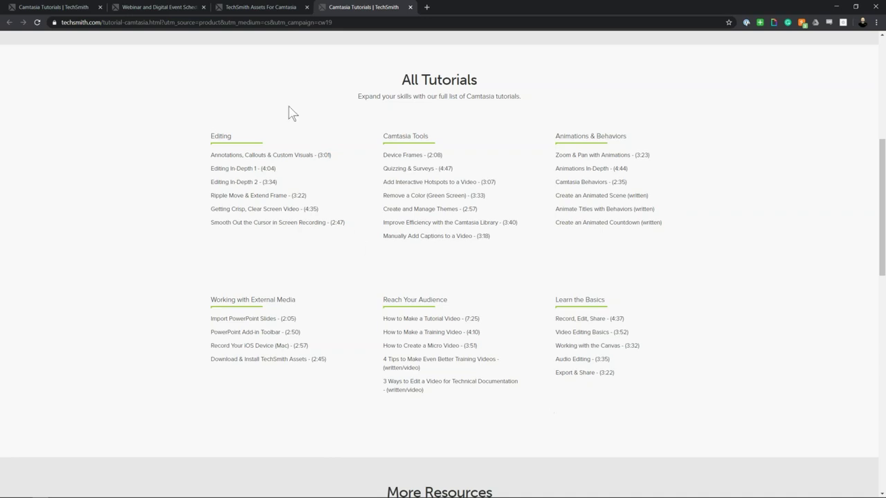
pyautogui.scroll(5, 342, 142)
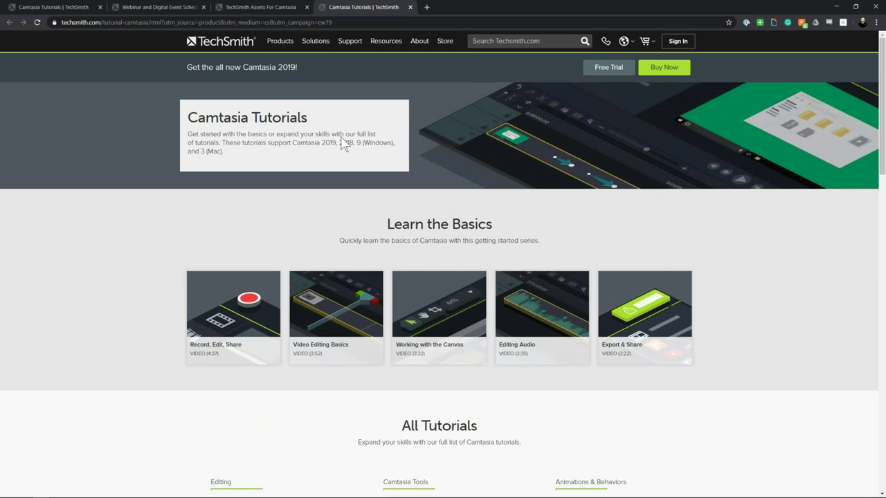
# Show TechSmith's webinar schedule, reopen it through the site's support resources, and review the Camtasia and Snagit sessions
pyautogui.click(186, 8)
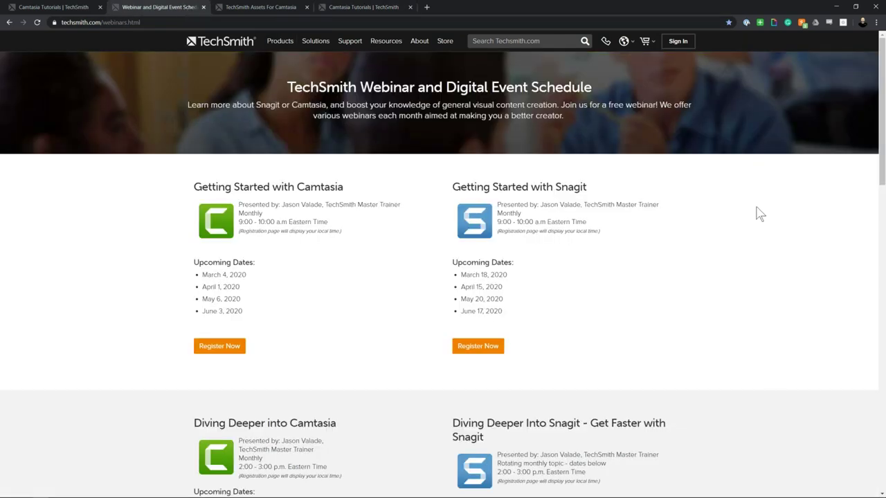
pyautogui.scroll(-1, 759, 236)
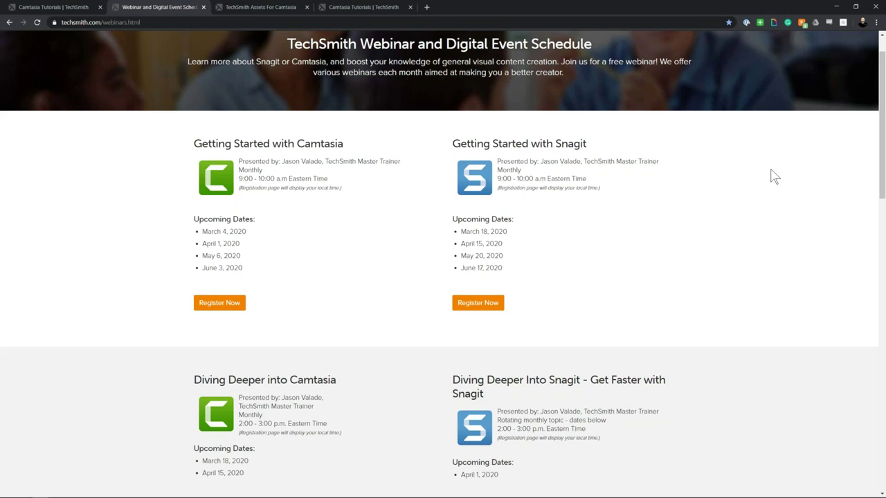
pyautogui.scroll(1, 591, 97)
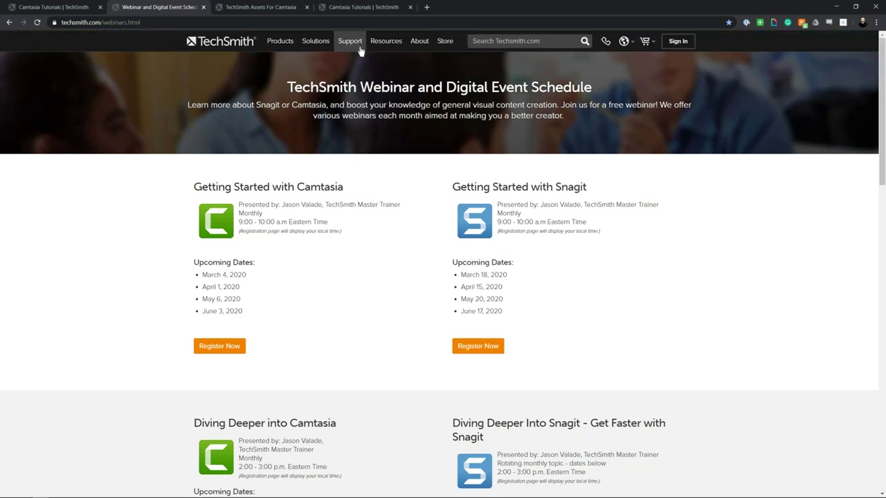
pyautogui.moveTo(360, 50)
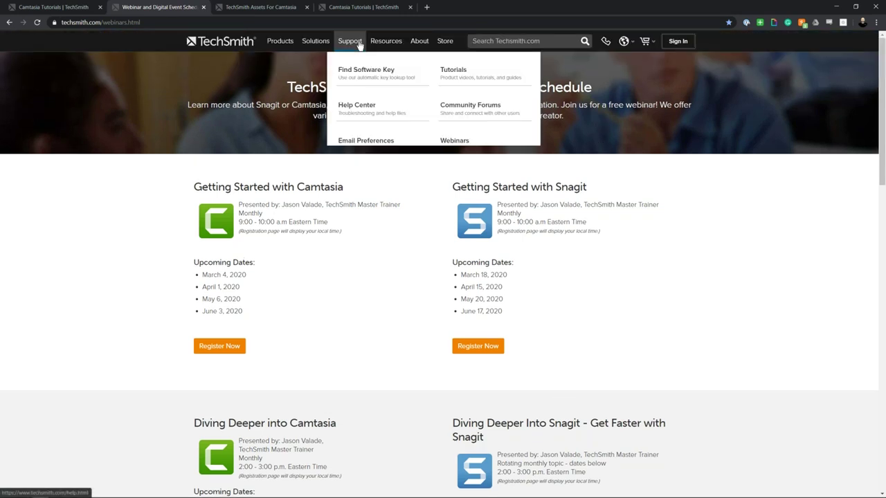
pyautogui.click(465, 148)
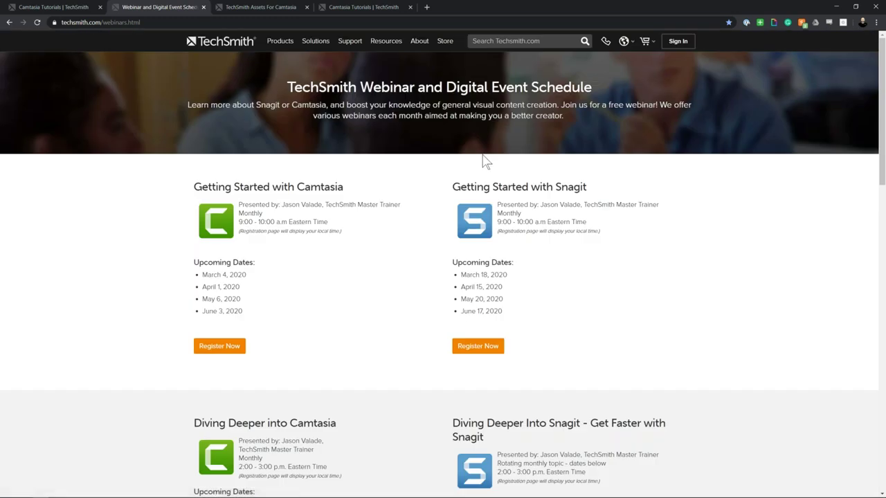
pyautogui.moveTo(883, 82); pyautogui.dragTo(883, 126)
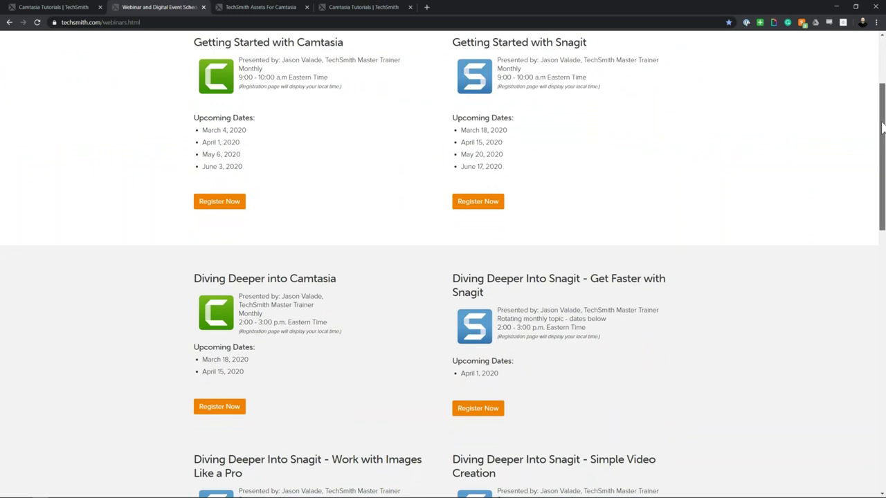
pyautogui.moveTo(883, 127); pyautogui.dragTo(883, 103)
# Switch to the PowerPoint slide show and advance to the closing slide thanking webinar attendees
pyautogui.hotkey('alt', 'Tab')
pyautogui.hotkey('alt', 'Tab')
pyautogui.hotkey('alt', 'Tab')
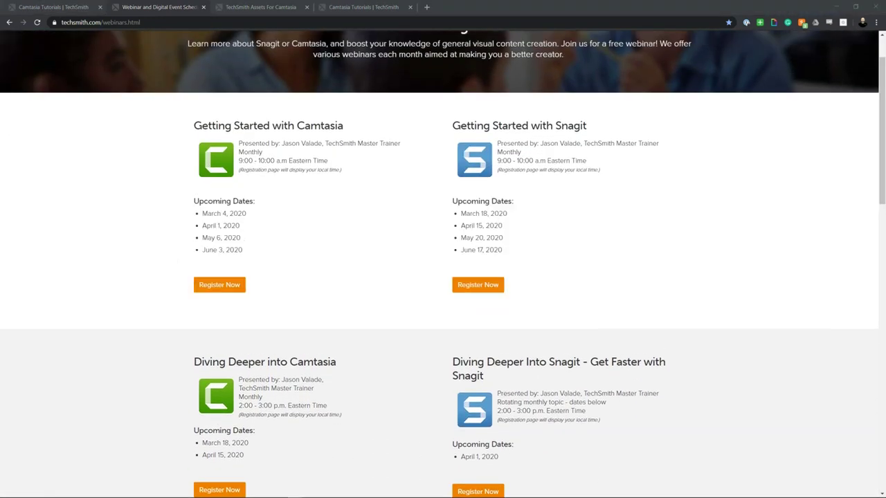
pyautogui.press('Right')
pyautogui.press('Right')
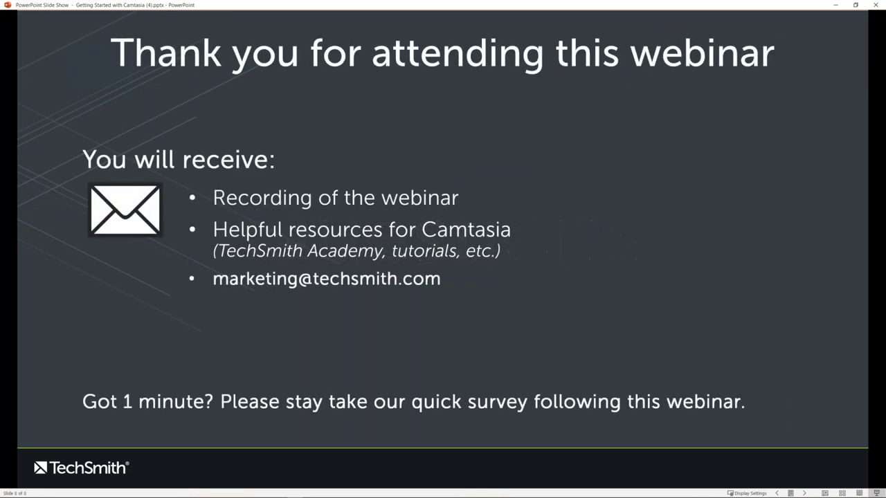